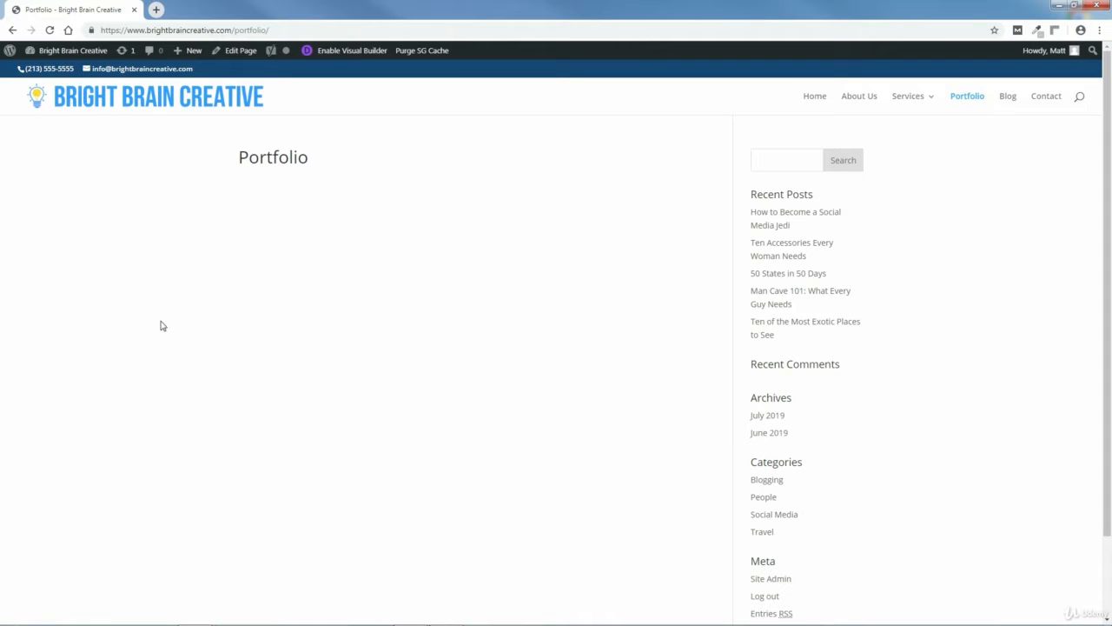
# Step: Enable the Visual Builder on the Portfolio page and clone the existing Blog page, filtering by Pages and searching for "blog"
pyautogui.click(346, 54)
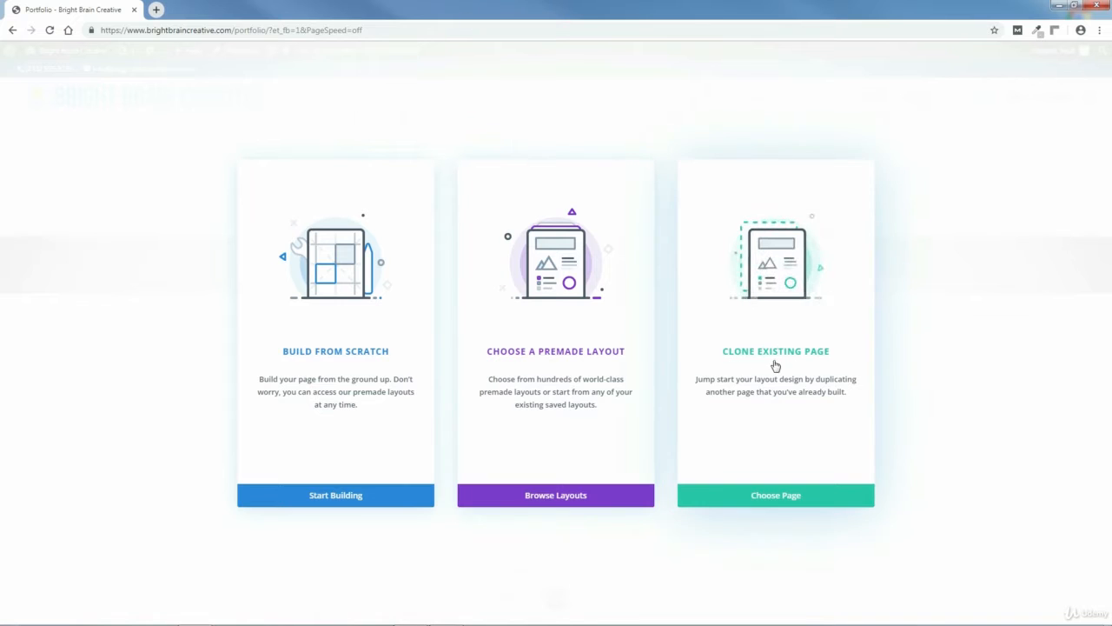
pyautogui.click(777, 502)
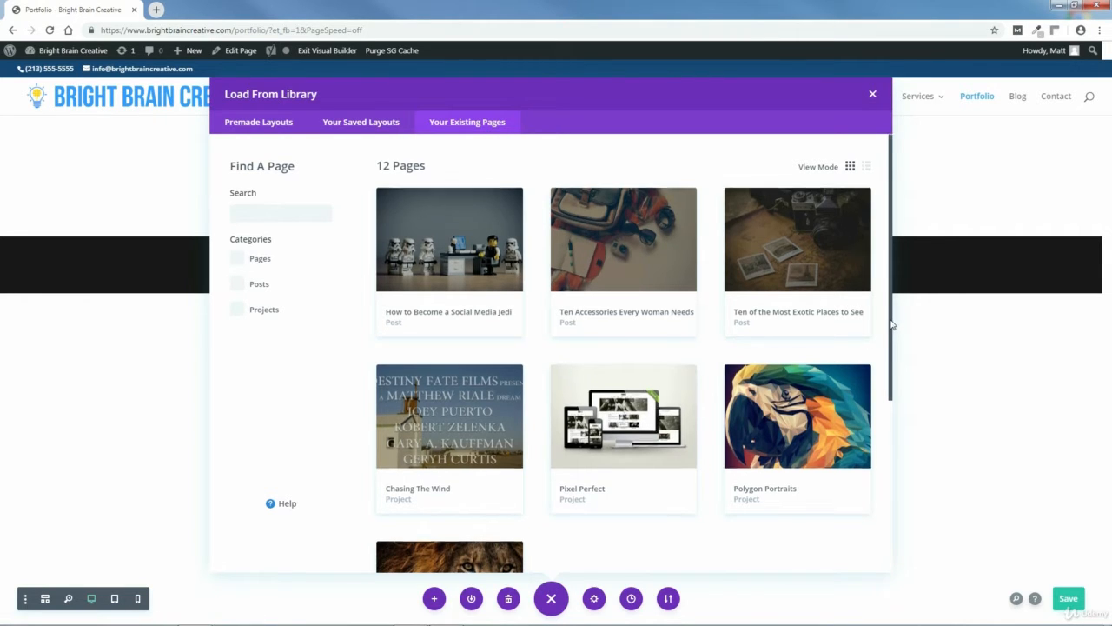
pyautogui.moveTo(890, 320); pyautogui.dragTo(885, 518)
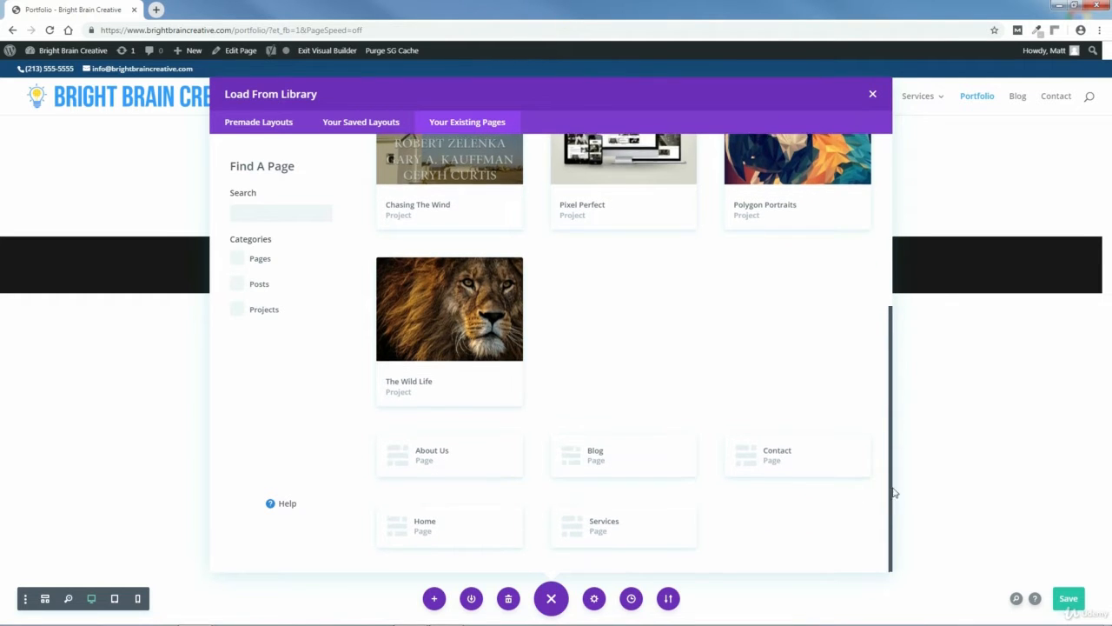
pyautogui.moveTo(888, 500); pyautogui.dragTo(906, 301)
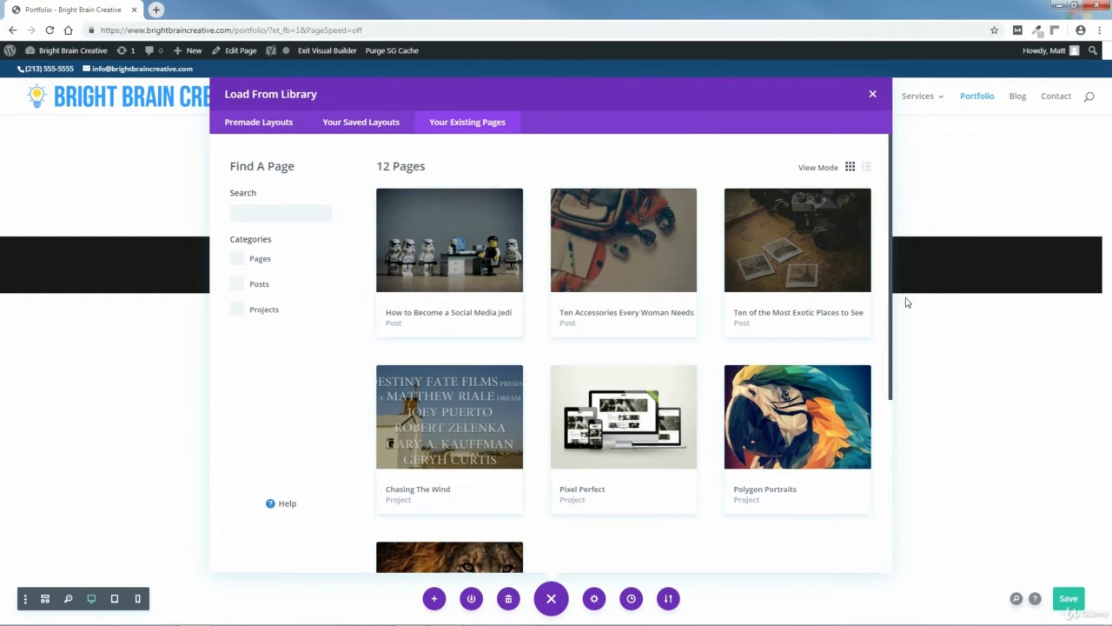
pyautogui.click(866, 167)
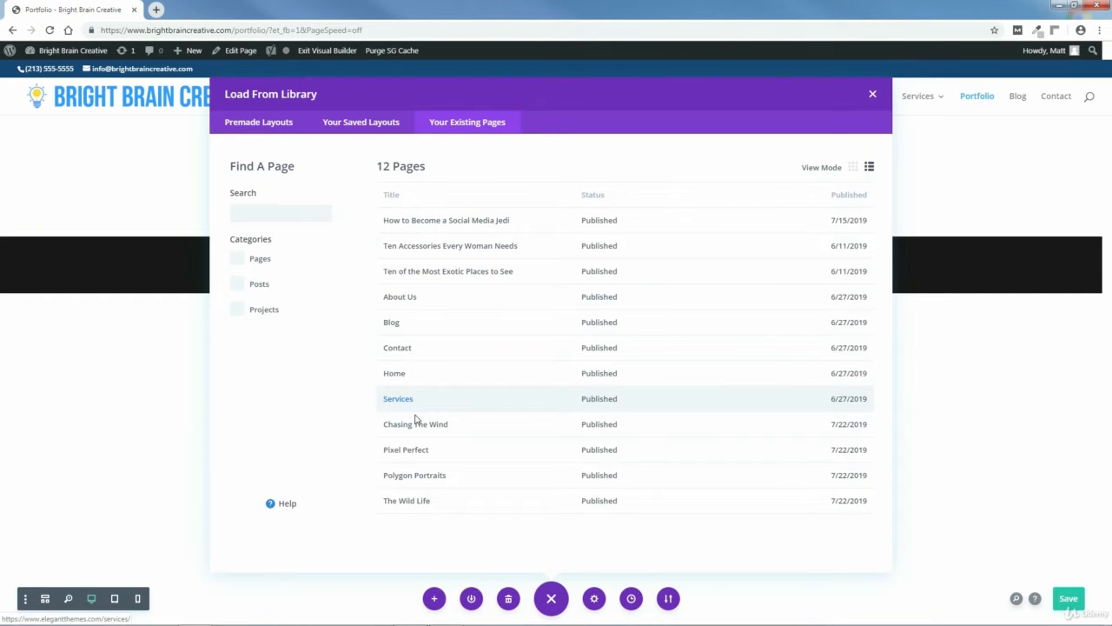
pyautogui.click(853, 168)
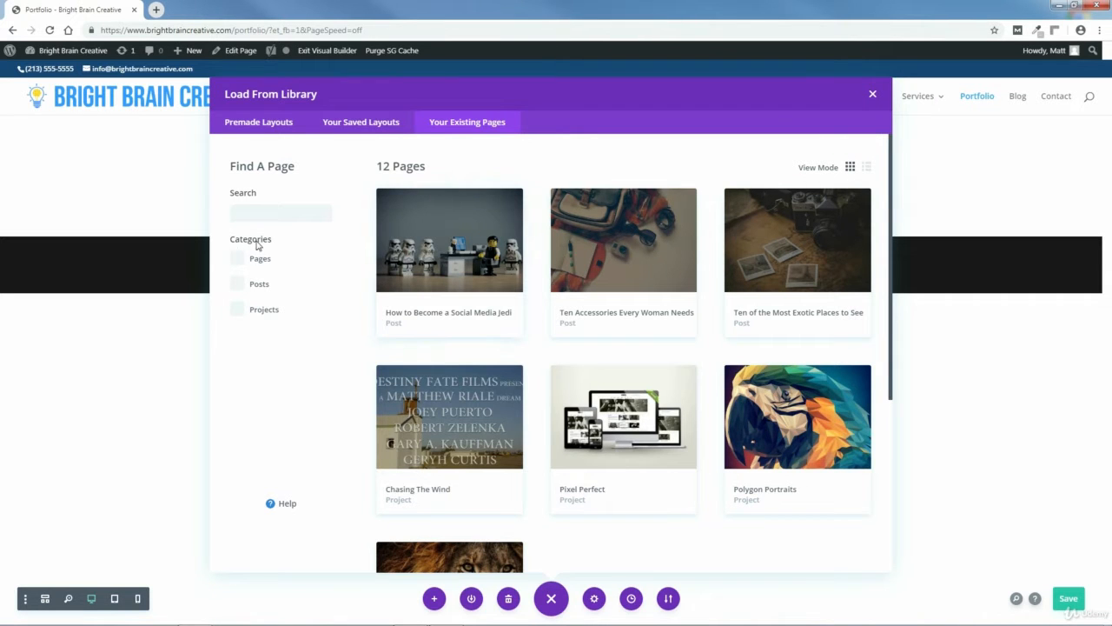
pyautogui.click(238, 260)
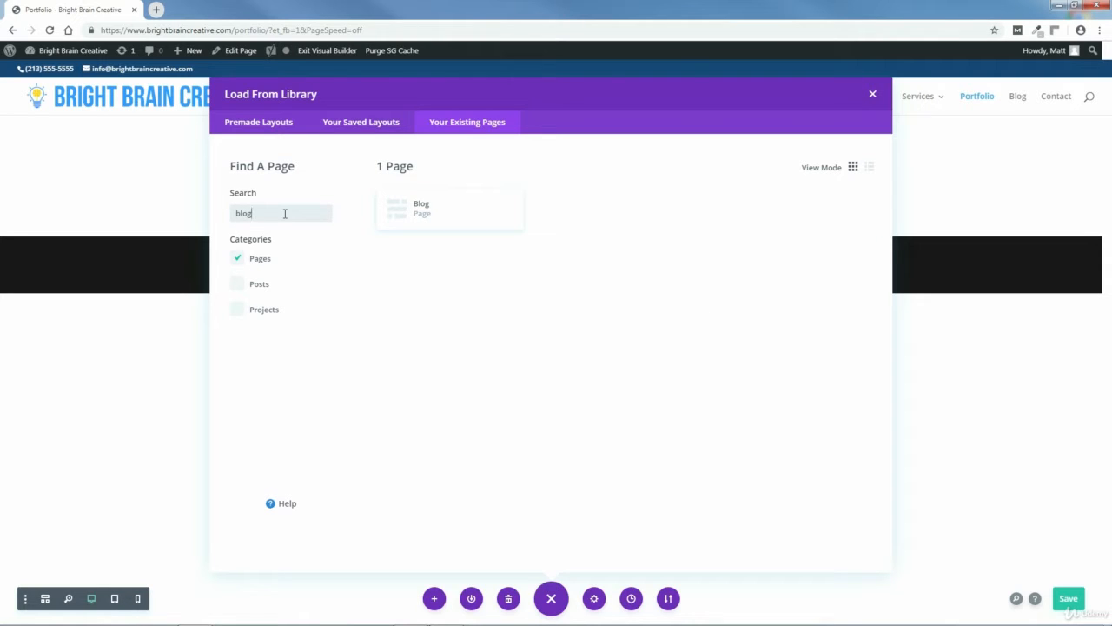
pyautogui.click(425, 216)
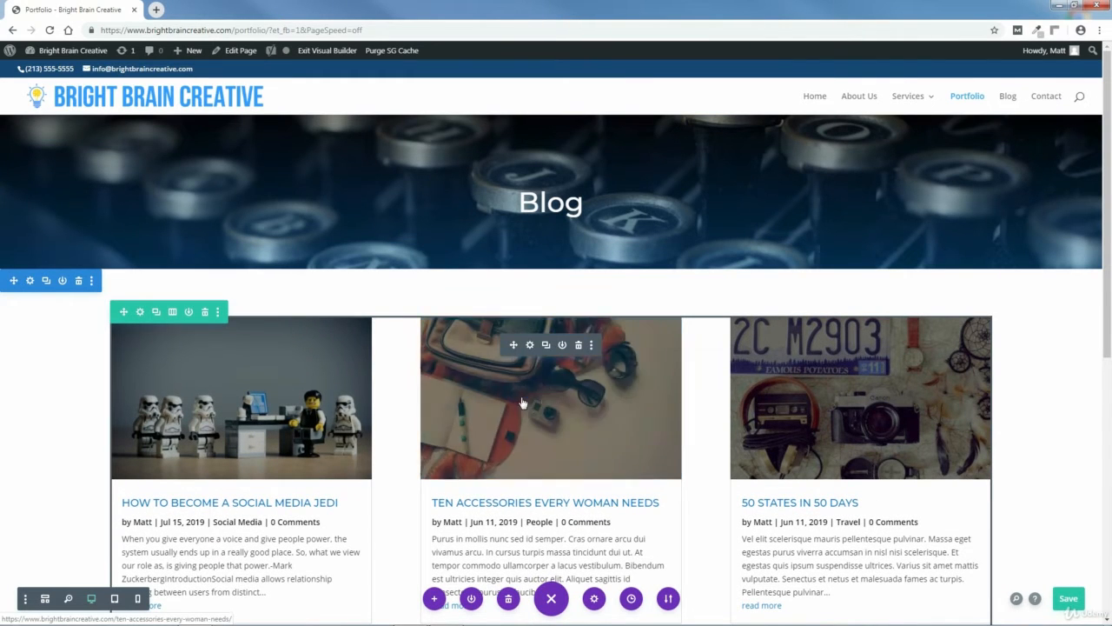
# Step: Delete the blog posts module from the cloned layout and set its row's width to 90%
pyautogui.click(579, 346)
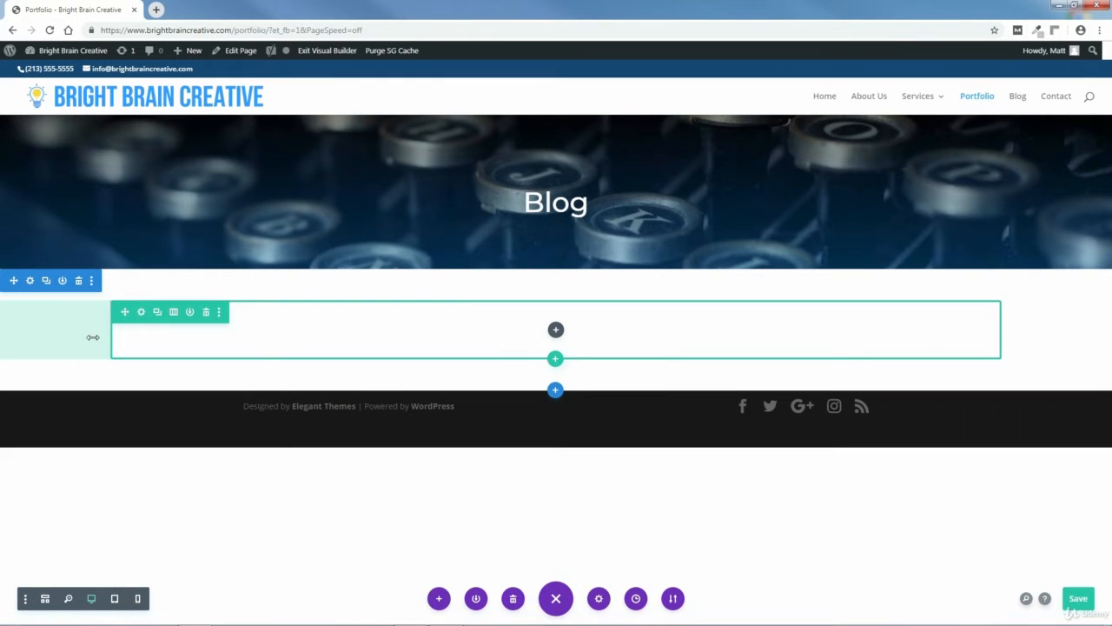
pyautogui.click(141, 312)
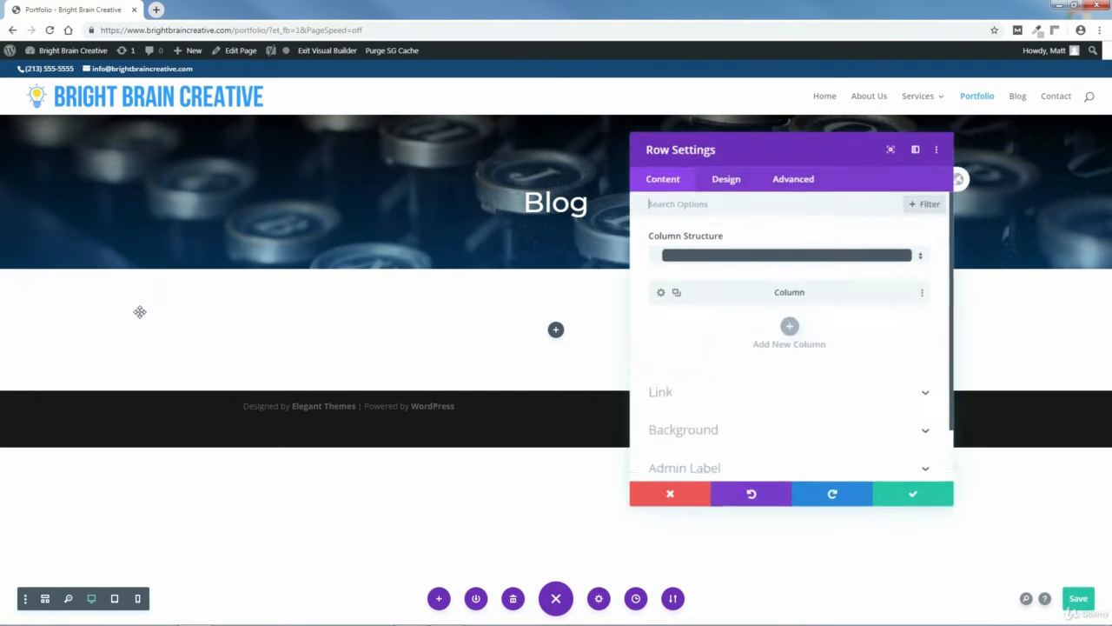
pyautogui.click(729, 193)
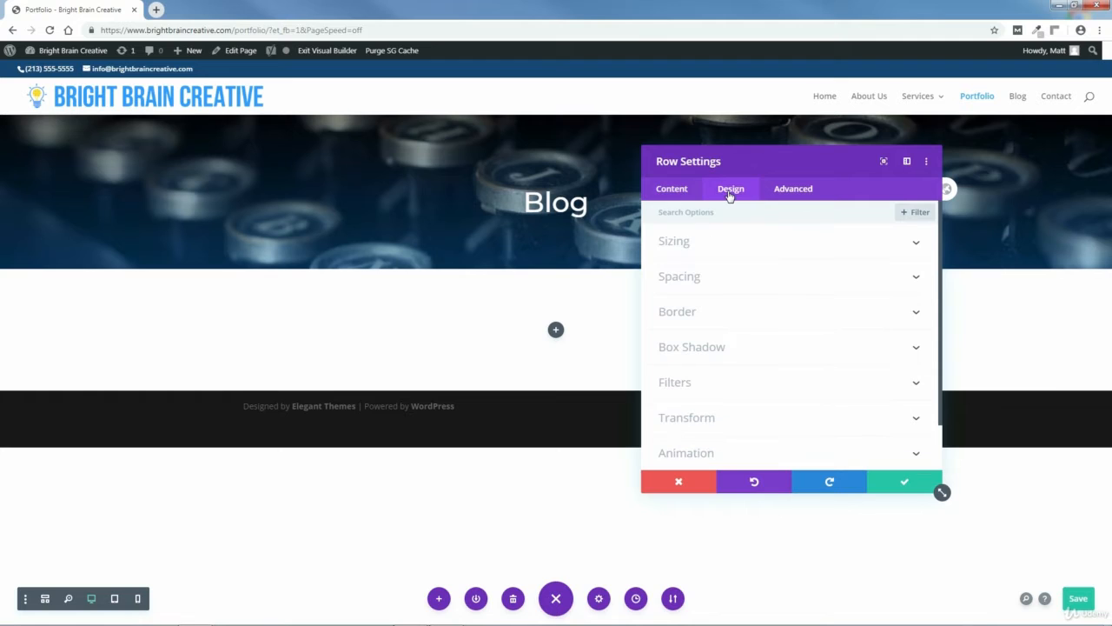
pyautogui.click(672, 242)
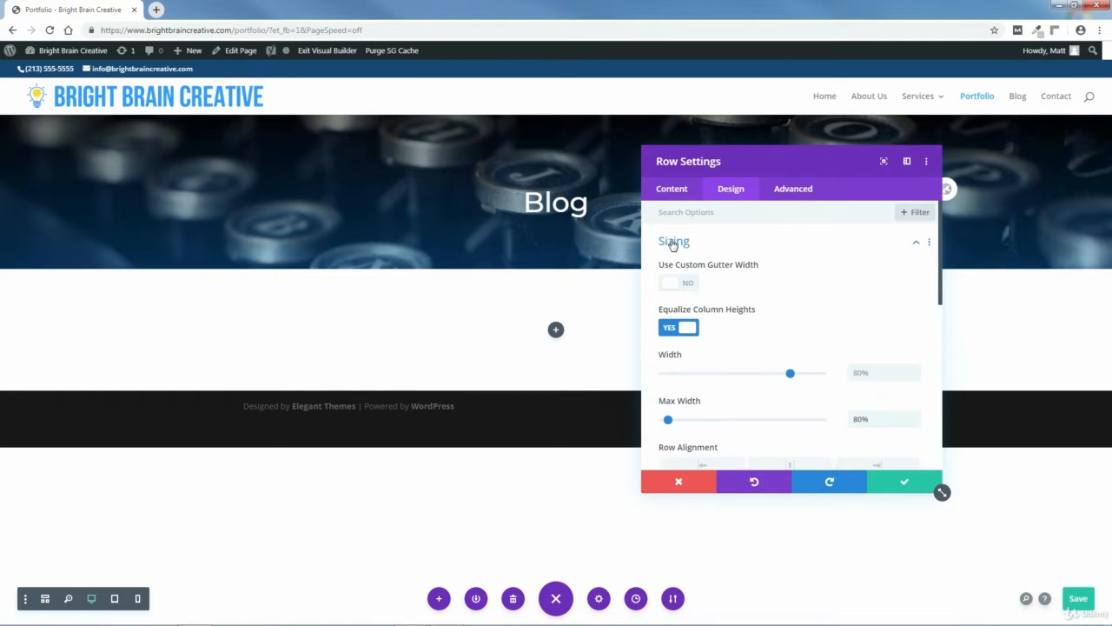
pyautogui.scroll(-2, 938, 282)
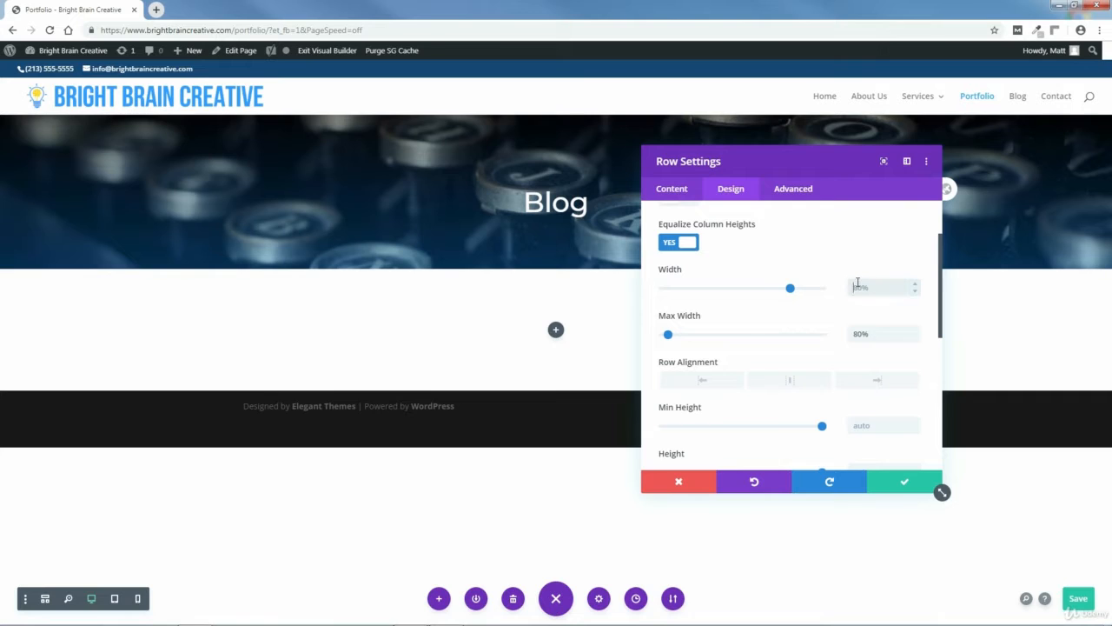
pyautogui.write('%')
# Step: Copy the row's 90% width value into its max width and apply the row settings
pyautogui.moveTo(866, 287); pyautogui.dragTo(851, 287)
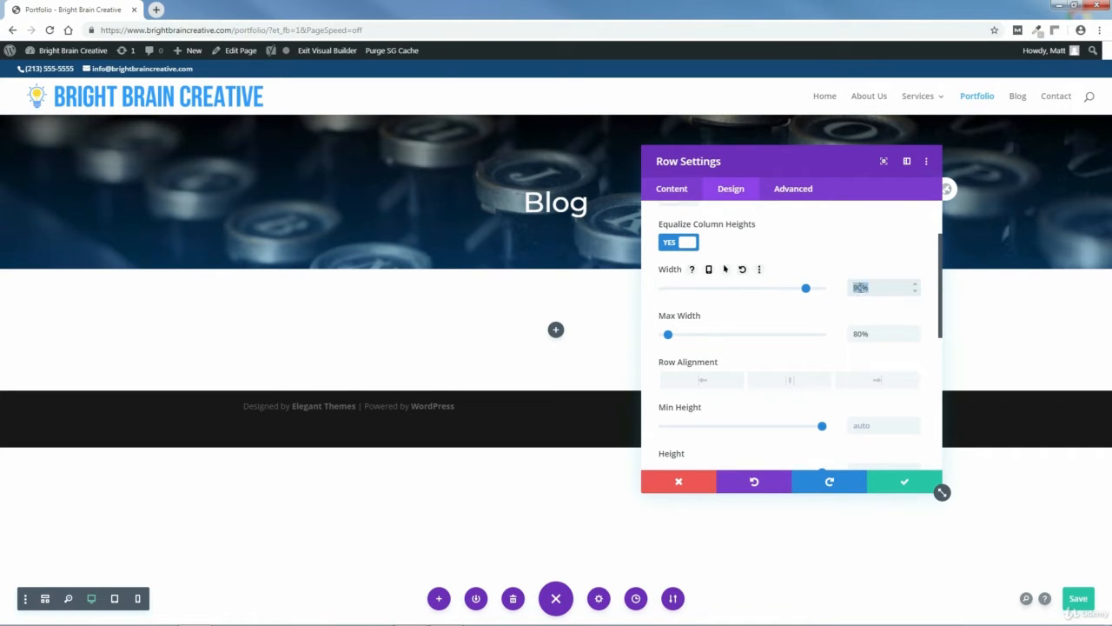
pyautogui.rightClick(861, 287)
pyautogui.click(878, 309)
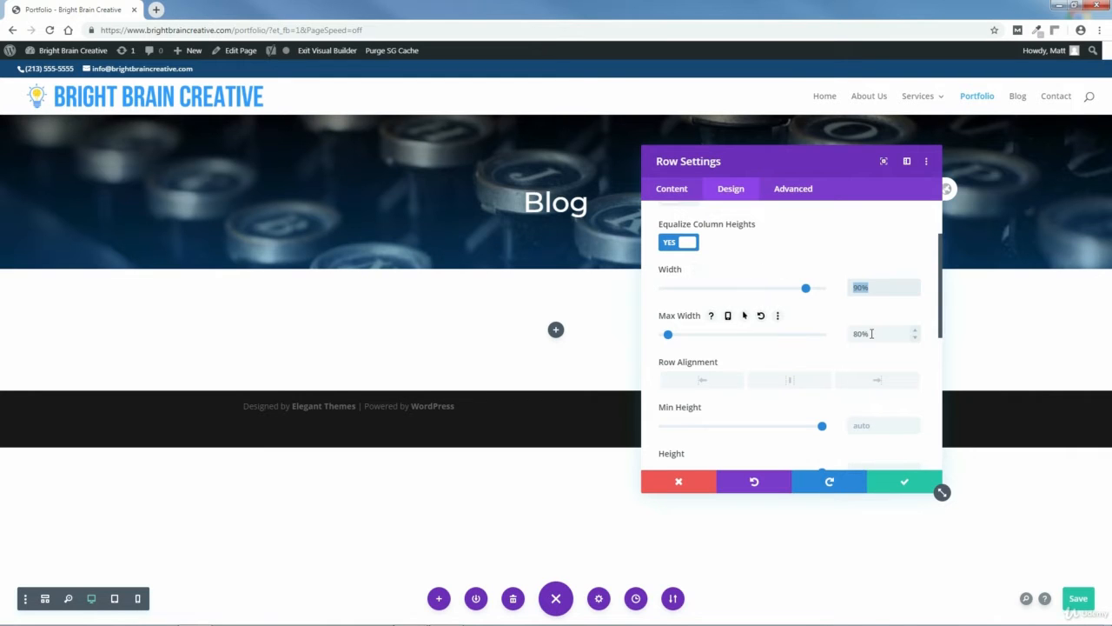
pyautogui.moveTo(872, 333); pyautogui.dragTo(849, 334)
pyautogui.rightClick(857, 334)
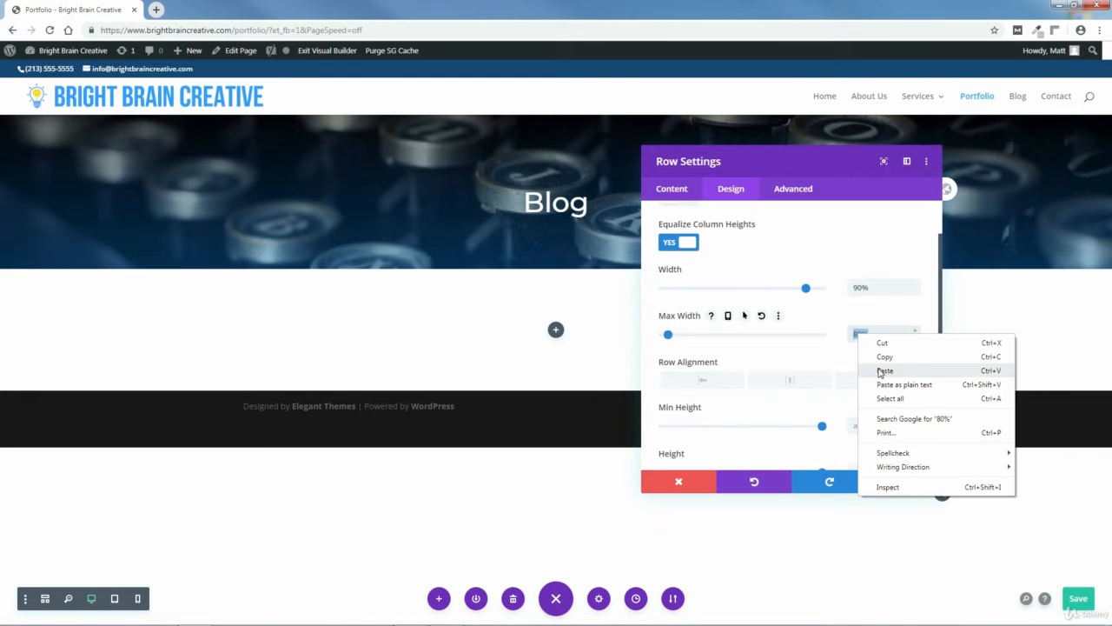
pyautogui.click(882, 372)
pyautogui.click(909, 485)
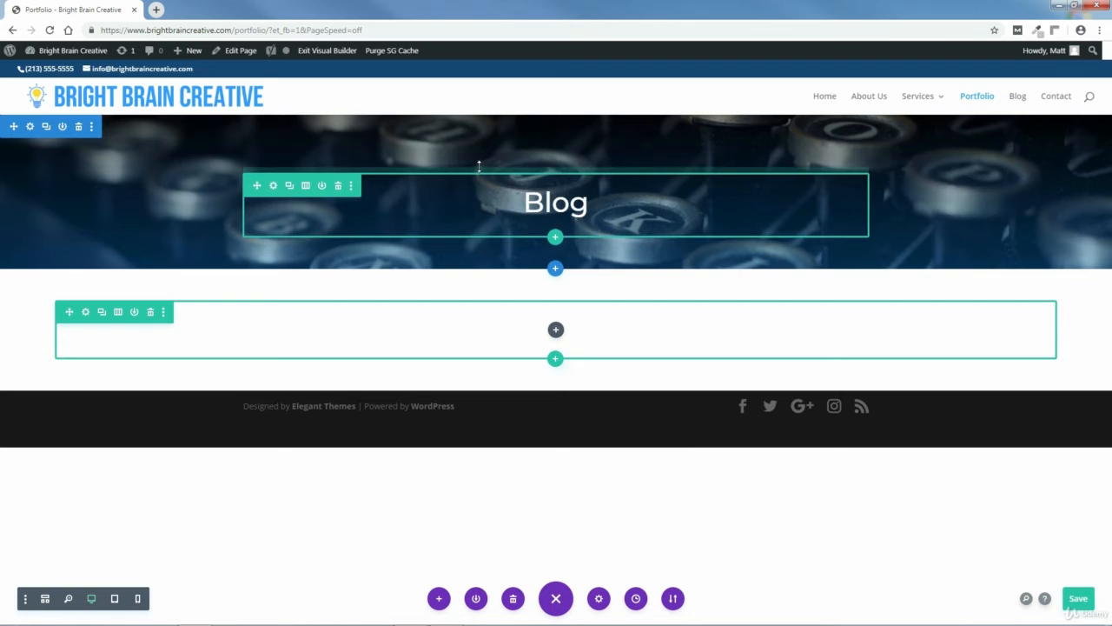
# Step: Open the header section's background image for replacement and start choosing a new file to upload
pyautogui.click(30, 128)
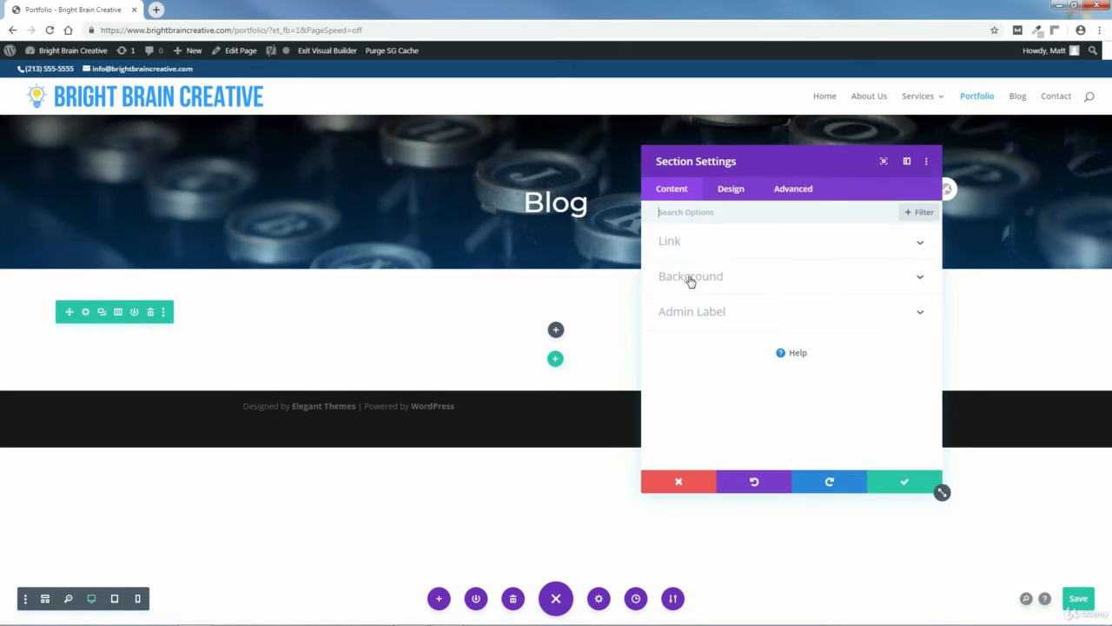
pyautogui.click(690, 277)
pyautogui.moveTo(805, 360)
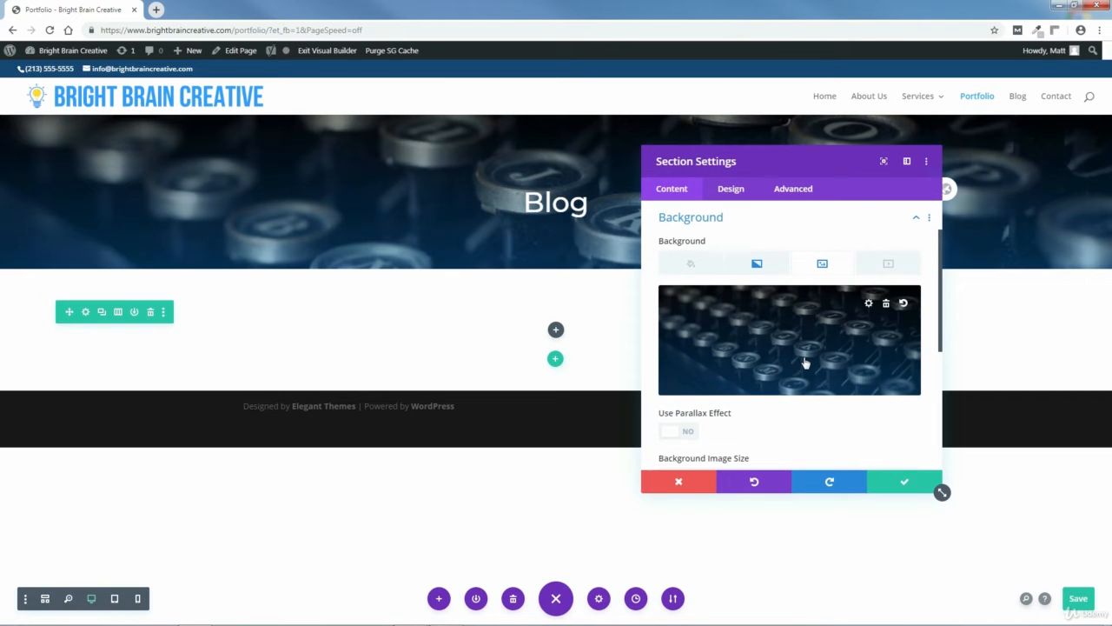
pyautogui.click(869, 304)
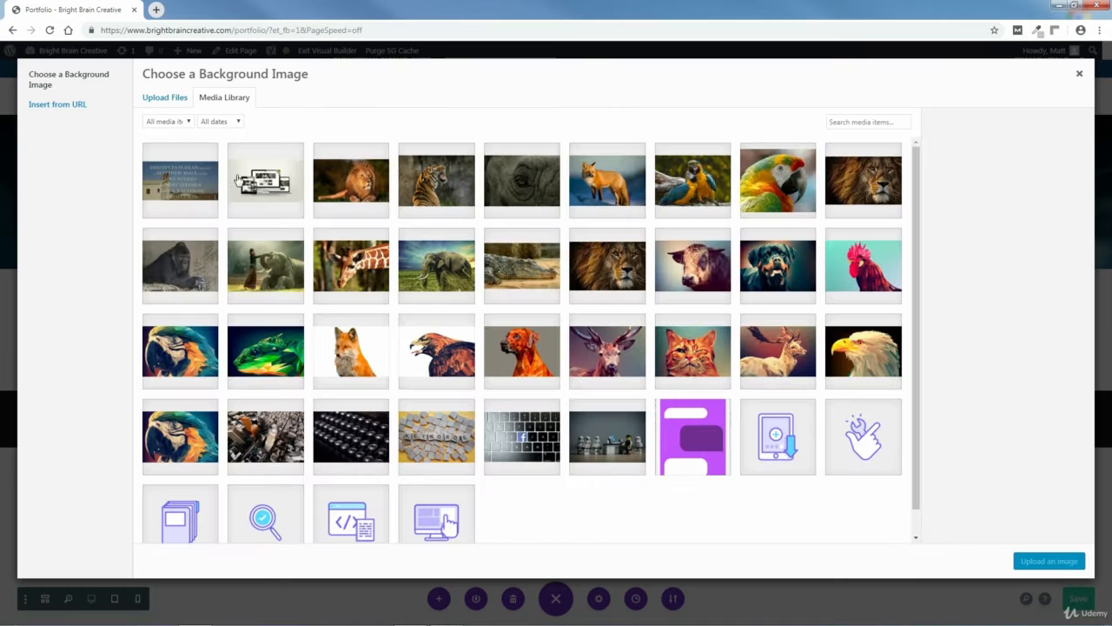
pyautogui.click(164, 100)
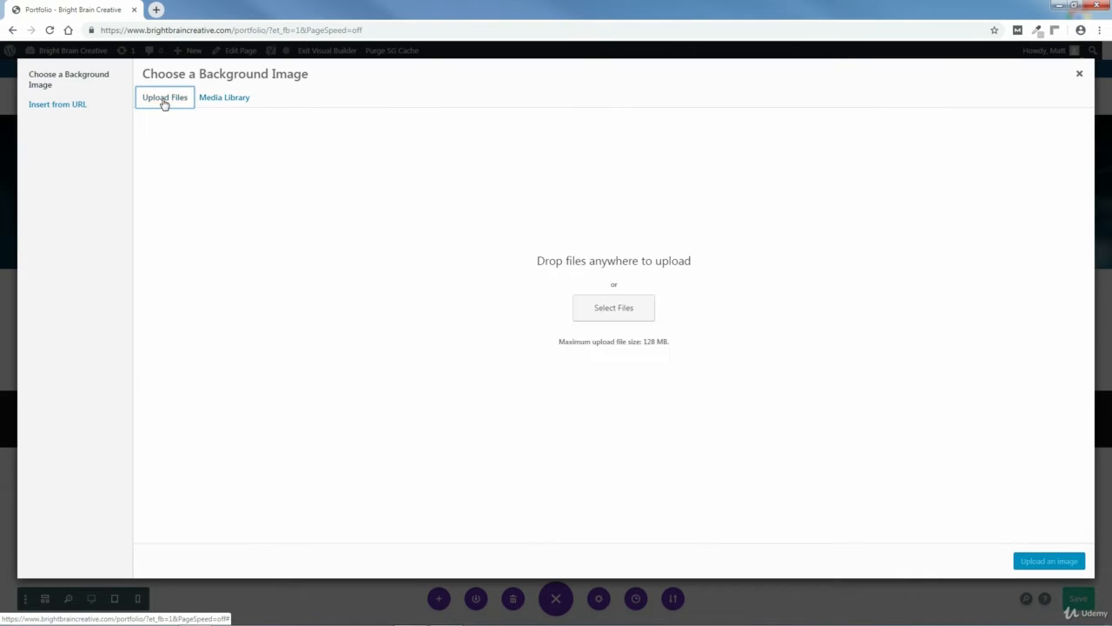
pyautogui.click(614, 309)
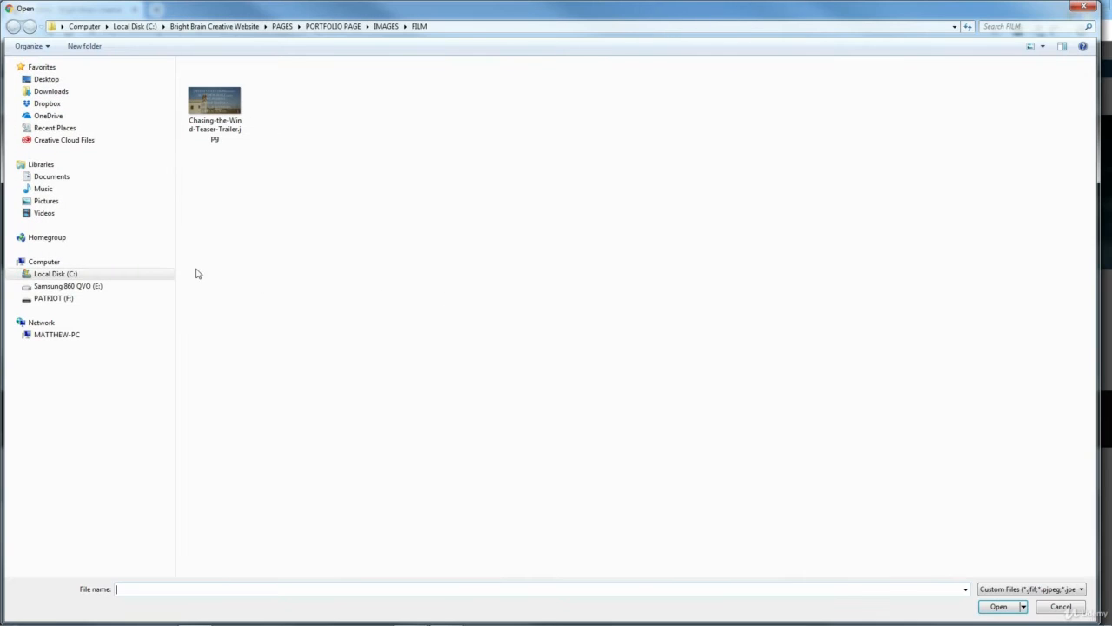
# Step: Upload lion-3576045_1920.jpg from Bright Brain Creative Website > PAGES > PORTFOLIO PAGE > HEADER IMAGE and set it as the header section's background
pyautogui.click(75, 274)
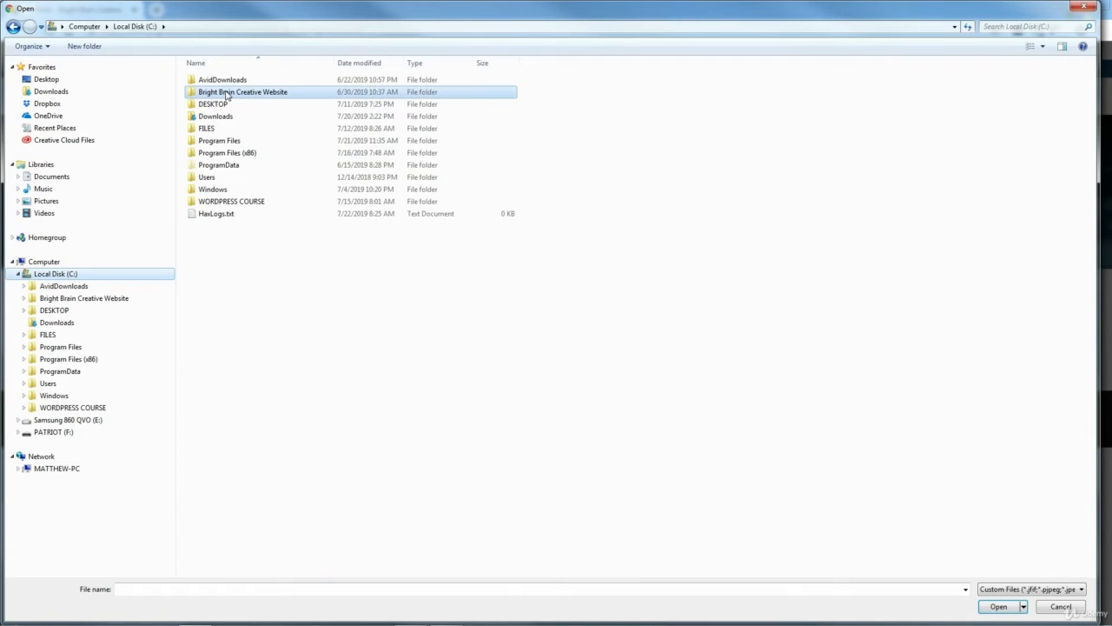
pyautogui.doubleClick(227, 96)
pyautogui.doubleClick(211, 94)
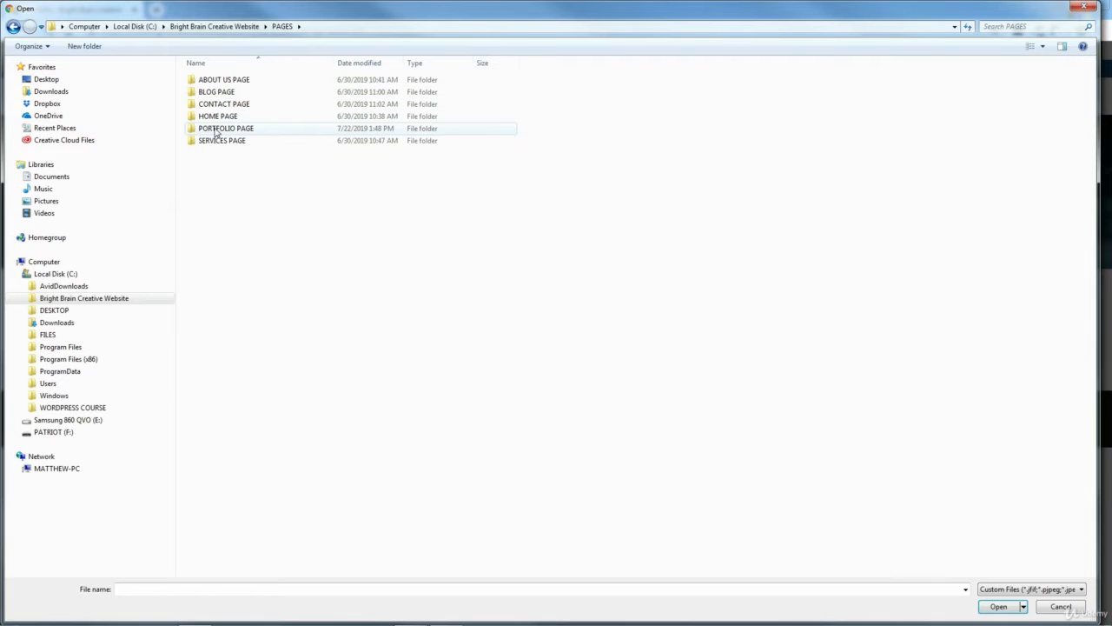
pyautogui.doubleClick(215, 130)
pyautogui.doubleClick(222, 92)
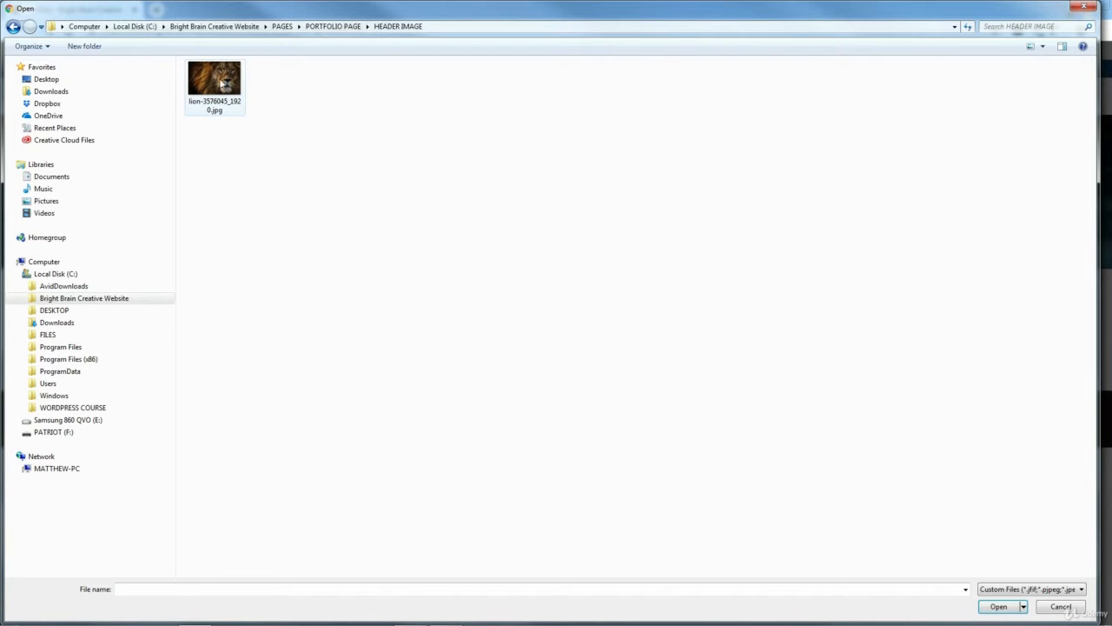
pyautogui.click(240, 104)
pyautogui.click(999, 606)
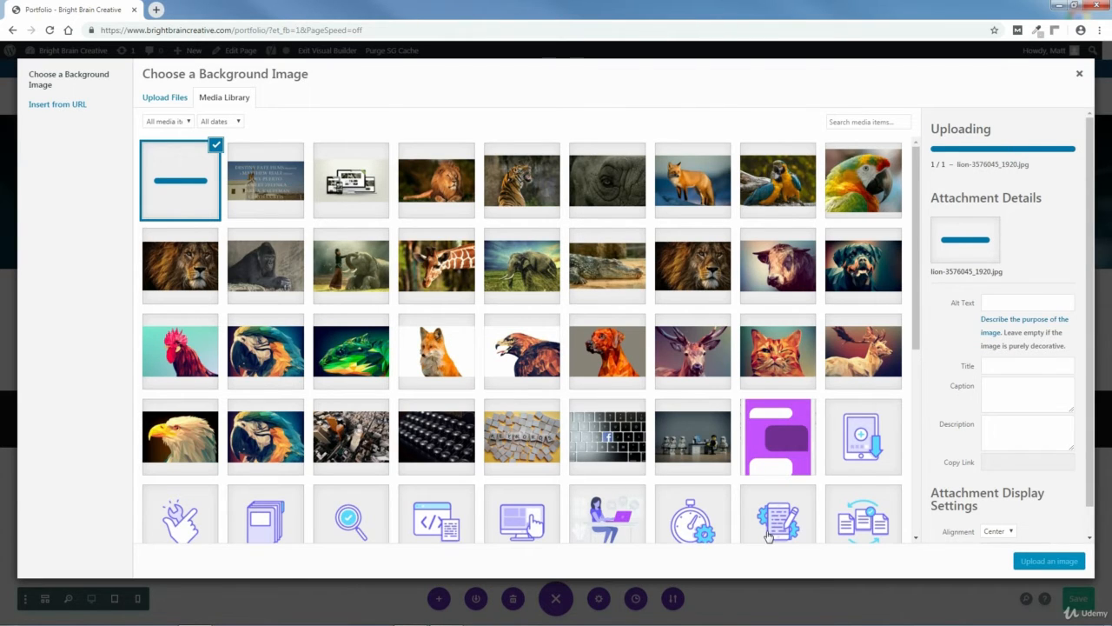
pyautogui.click(1047, 561)
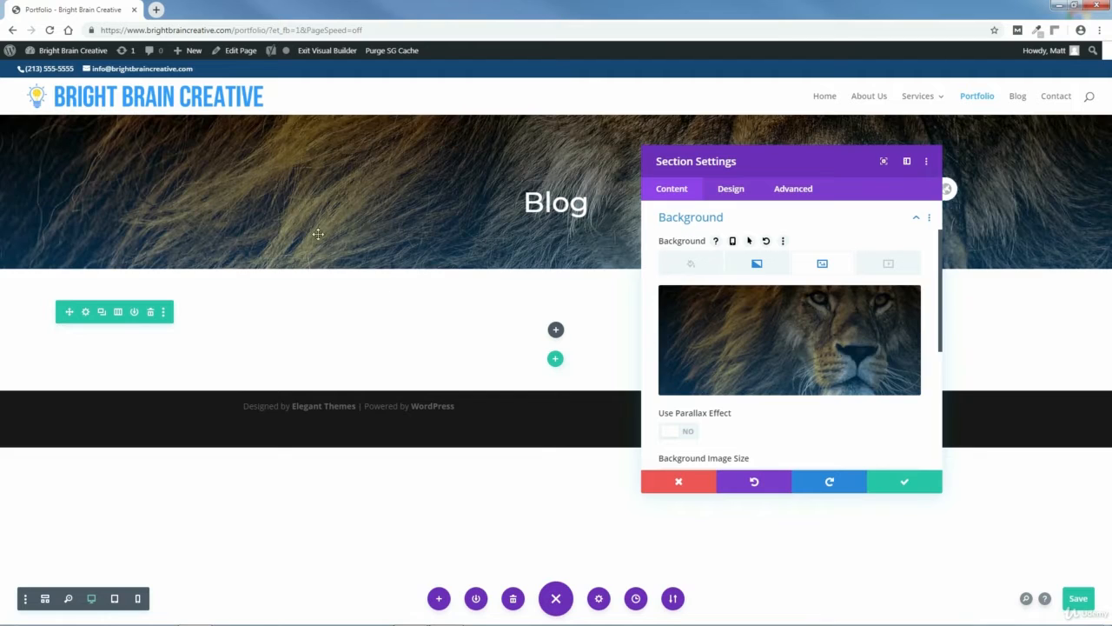
# Step: Move the section settings window clear of the header and set the background image position to Top Center
pyautogui.moveTo(809, 162); pyautogui.dragTo(288, 135)
pyautogui.moveTo(350, 278)
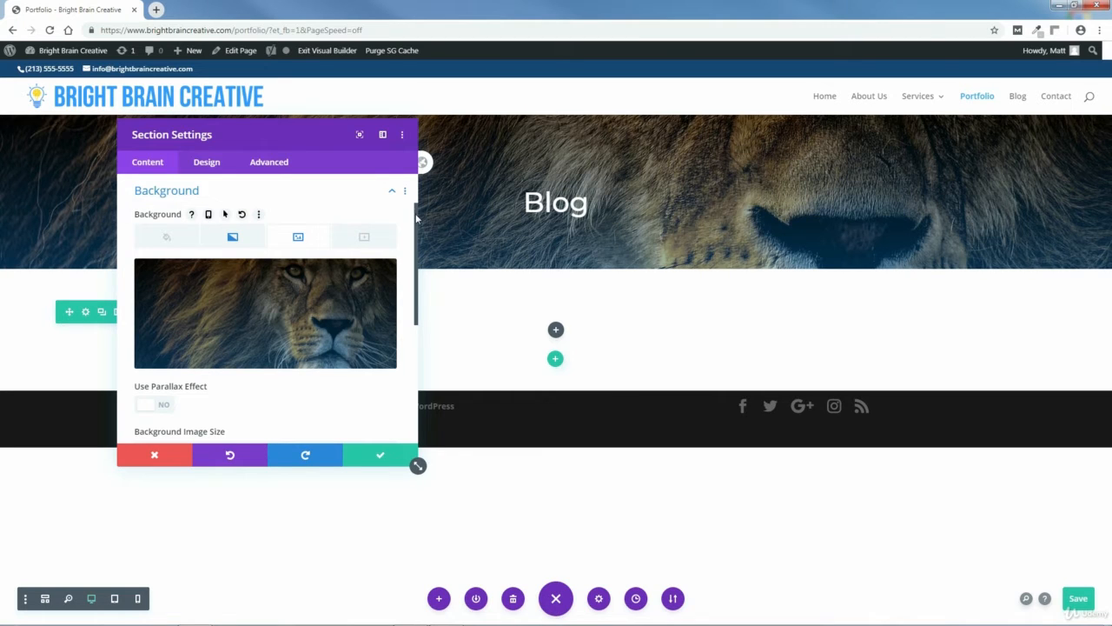
pyautogui.moveTo(417, 220); pyautogui.dragTo(417, 309)
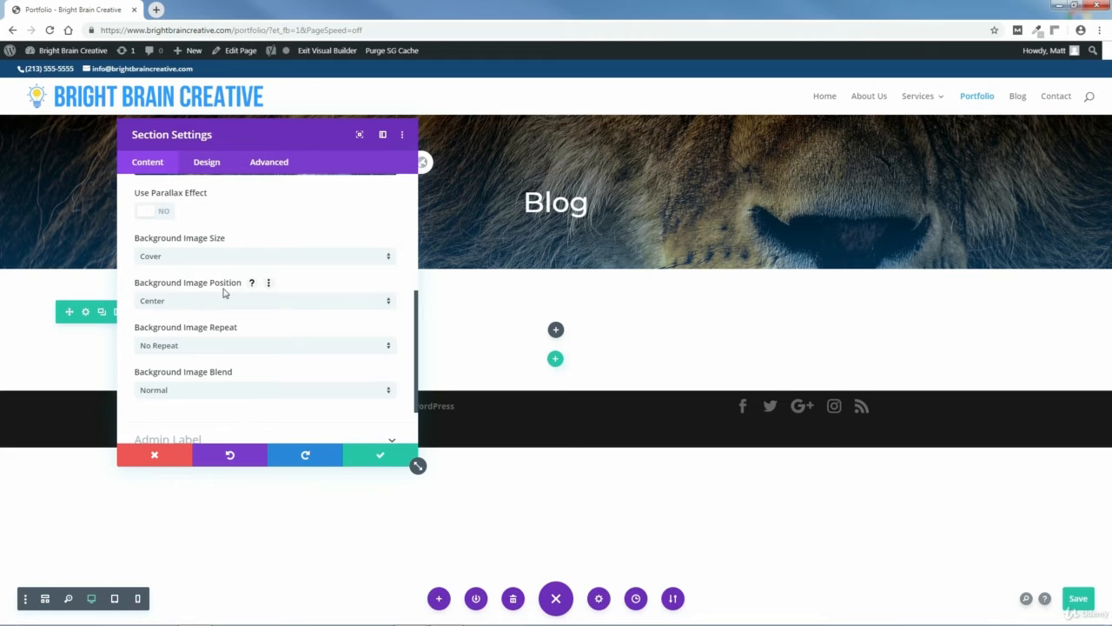
pyautogui.click(195, 302)
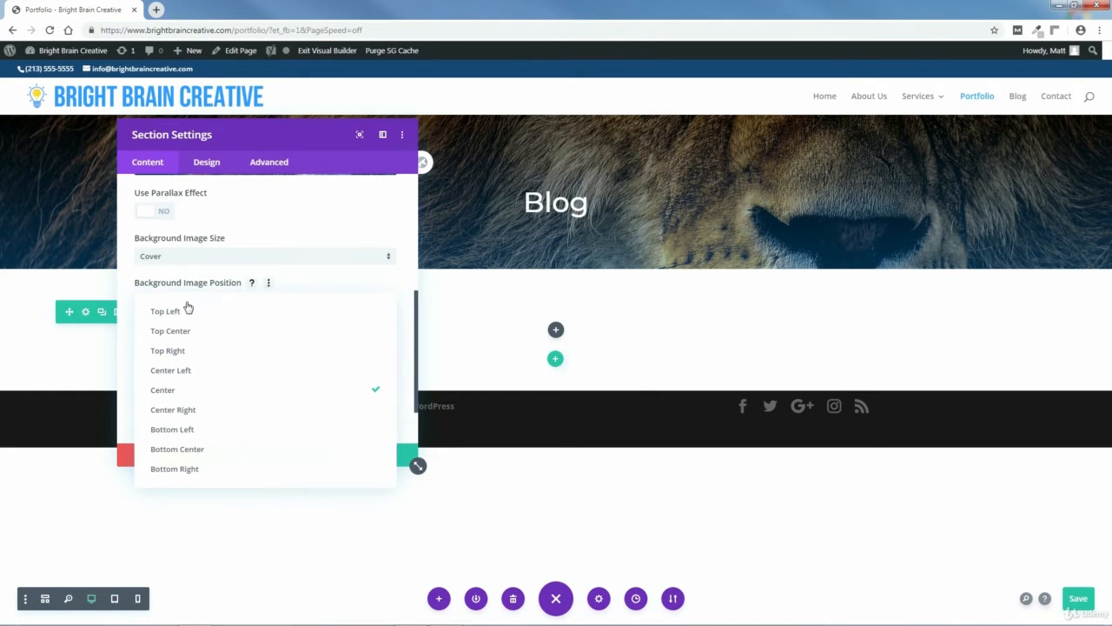
pyautogui.click(178, 331)
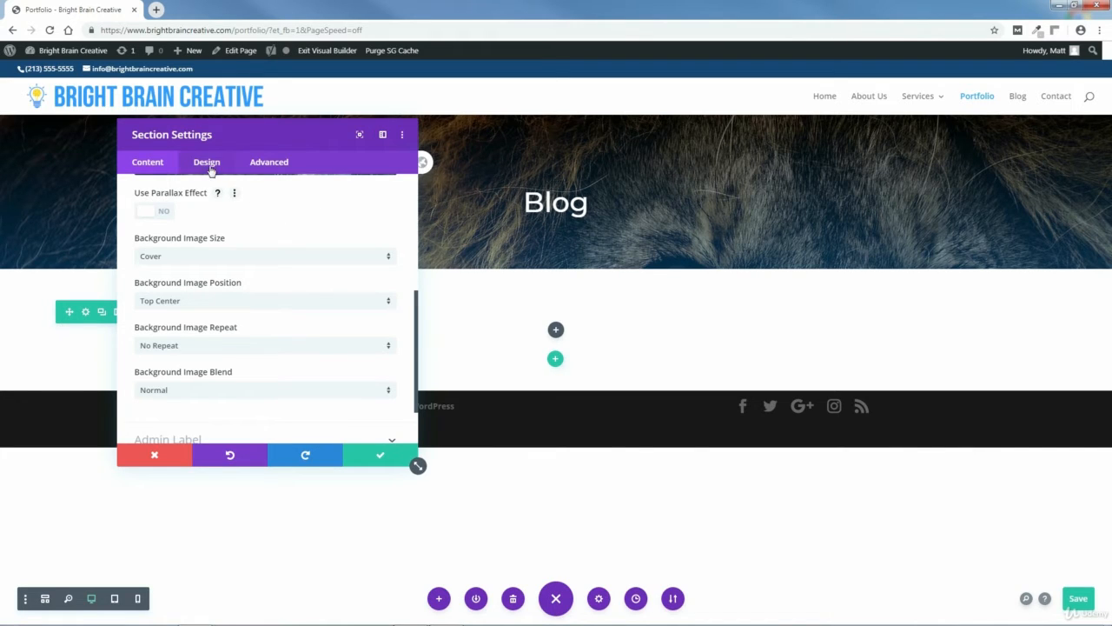
# Step: Set the header section's top margin to -150px and its top padding to 241px
pyautogui.click(208, 163)
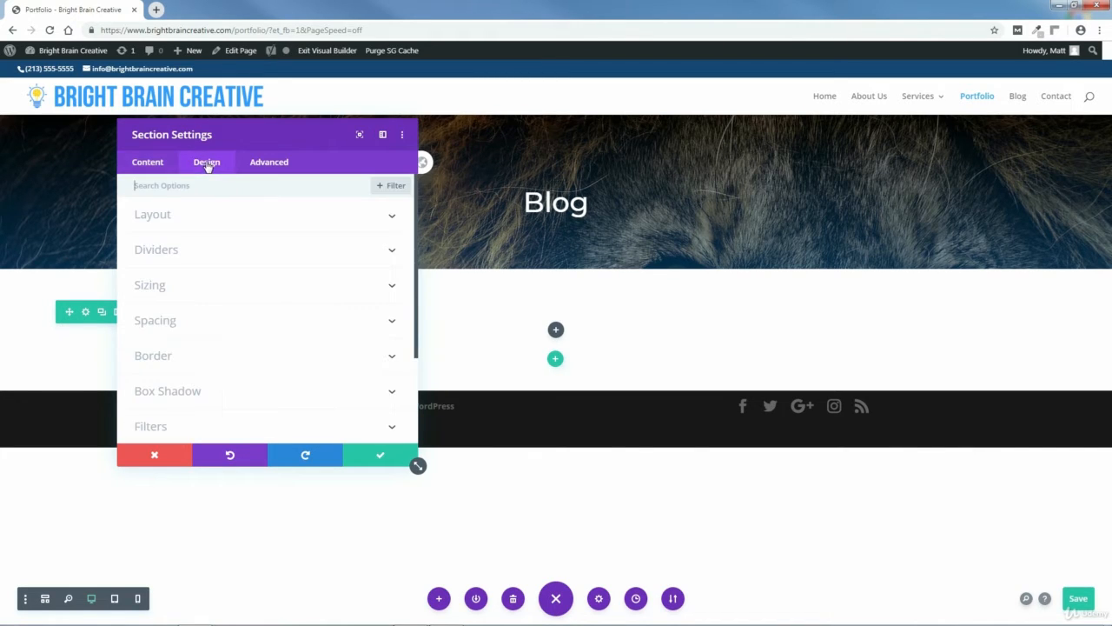
pyautogui.click(157, 321)
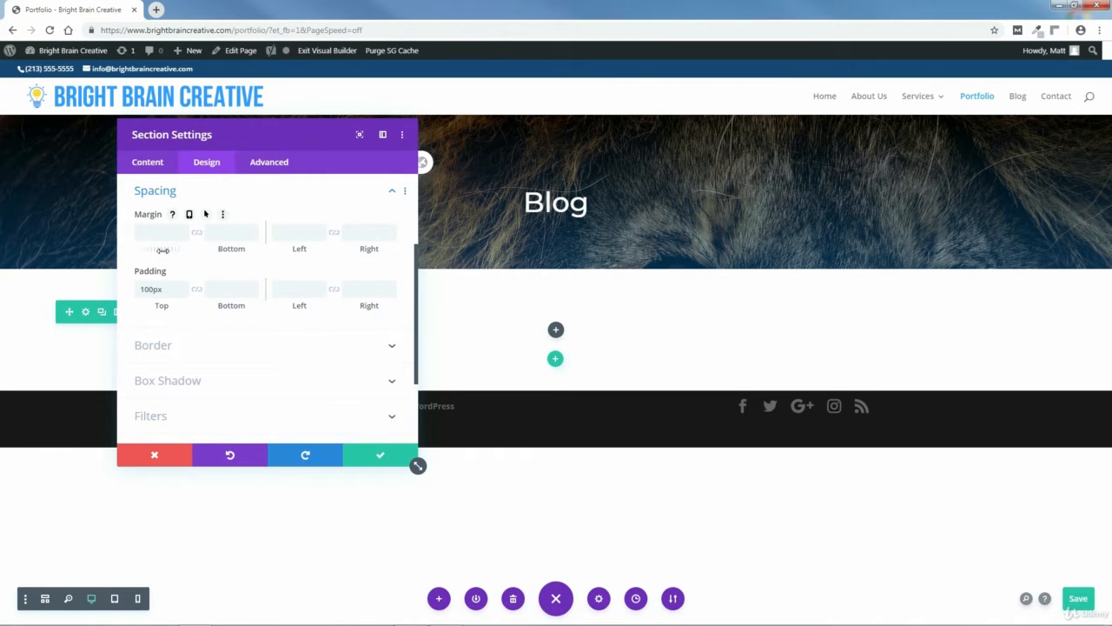
pyautogui.moveTo(163, 250); pyautogui.dragTo(75, 256)
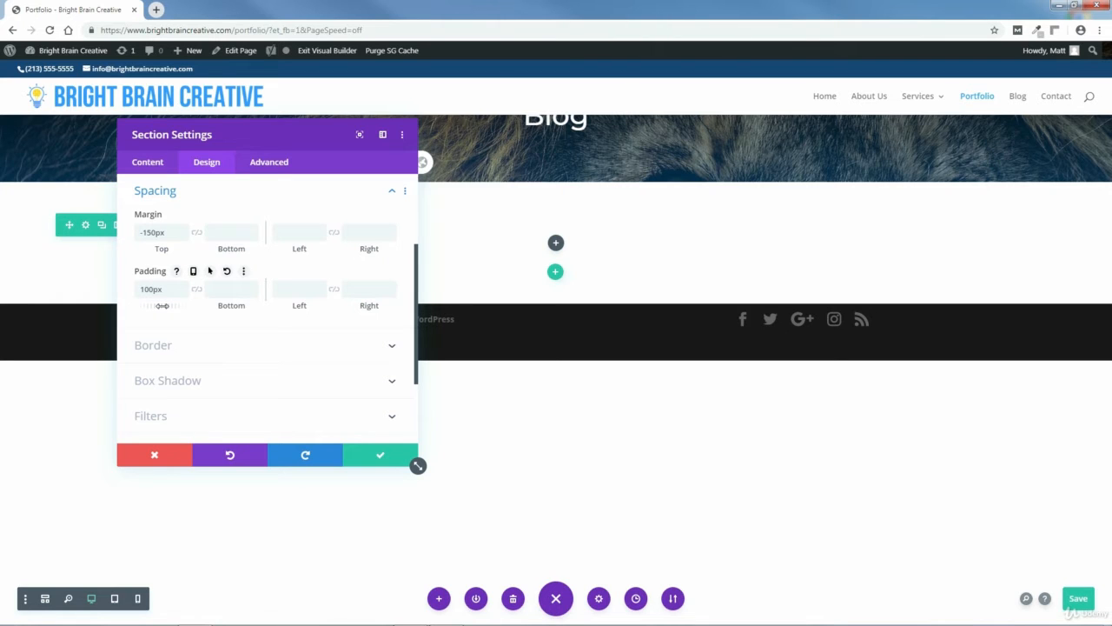
pyautogui.moveTo(162, 305); pyautogui.dragTo(212, 318)
pyautogui.moveTo(218, 319); pyautogui.dragTo(245, 322)
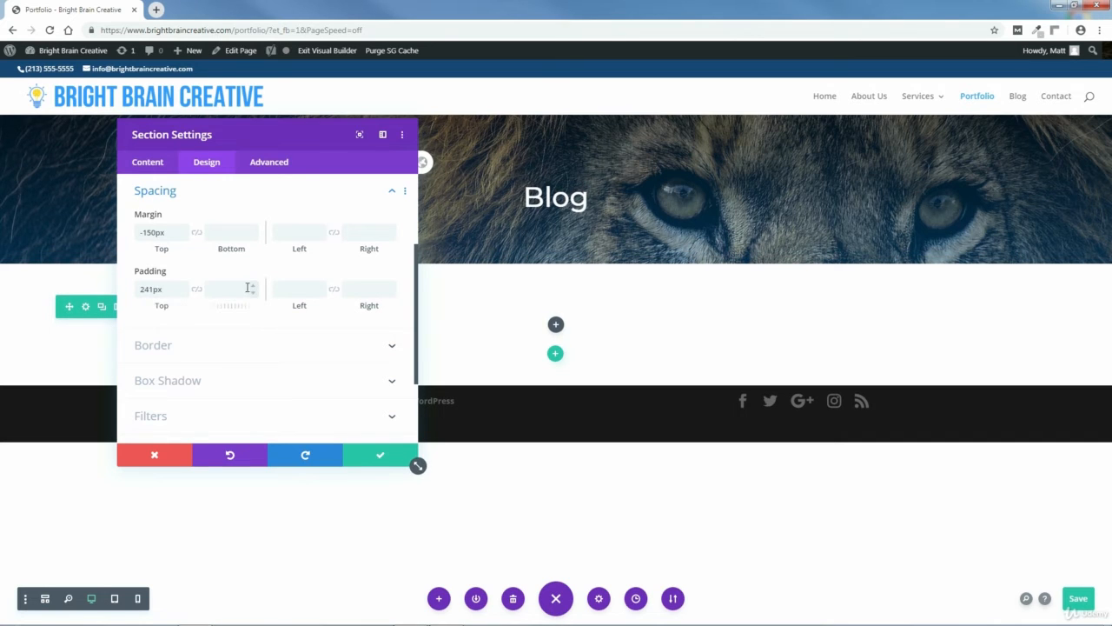
# Step: Set the header section's top padding to 250px and save the section settings
pyautogui.click(184, 286)
pyautogui.click(185, 286)
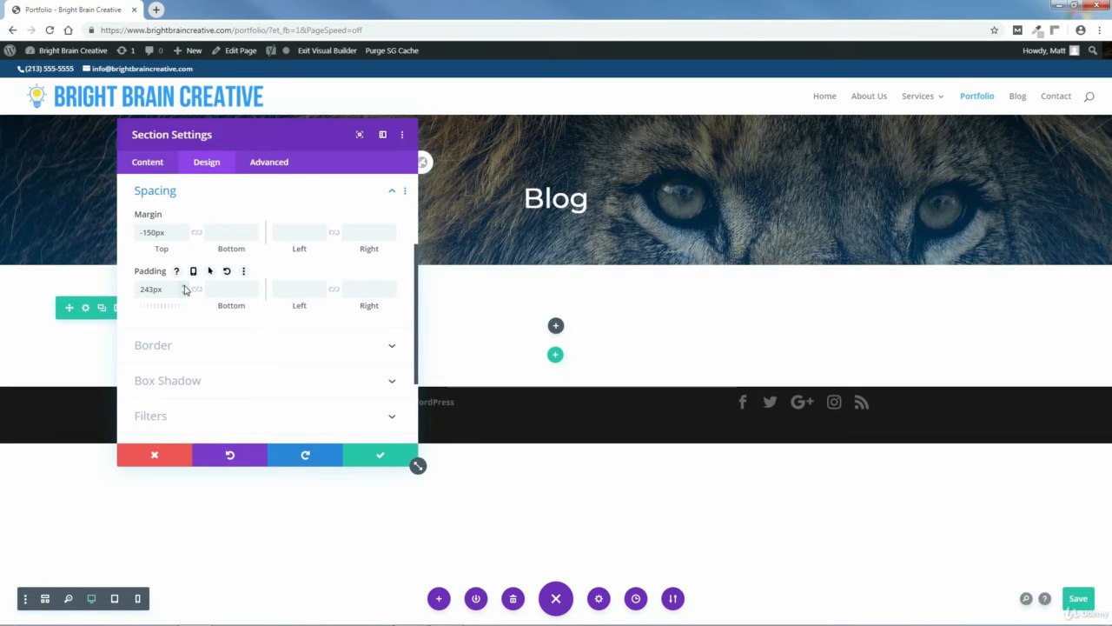
pyautogui.click(184, 286)
pyautogui.click(184, 286)
pyautogui.click(184, 285)
pyautogui.click(184, 288)
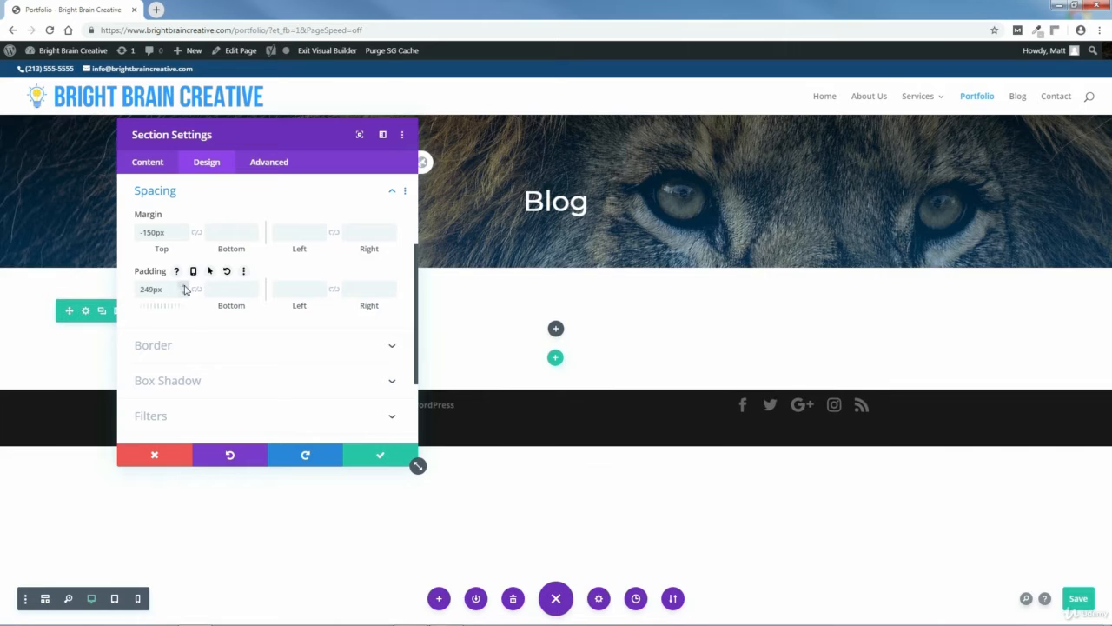
pyautogui.click(184, 289)
pyautogui.click(184, 289)
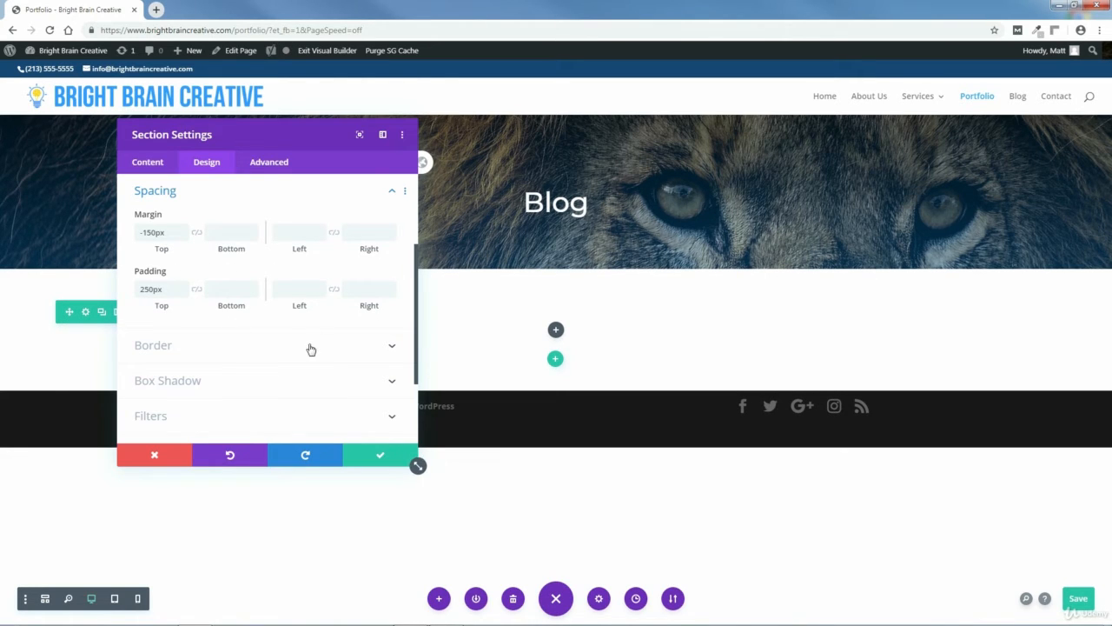
pyautogui.click(383, 459)
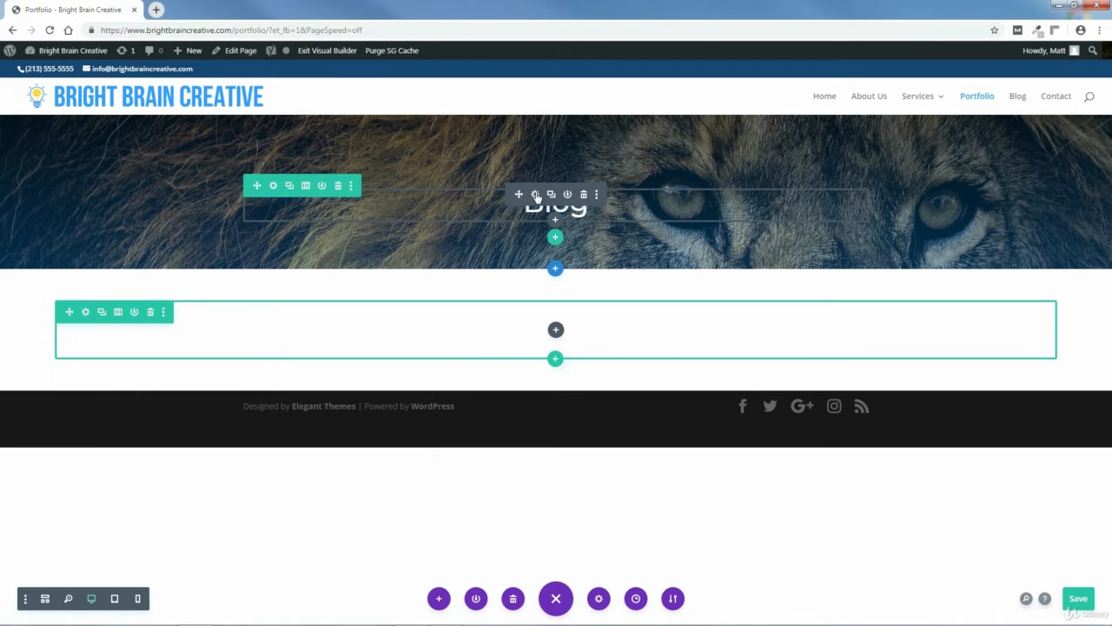
# Step: Replace the header's Blog heading text with "Portfolio" and save the page
pyautogui.click(535, 195)
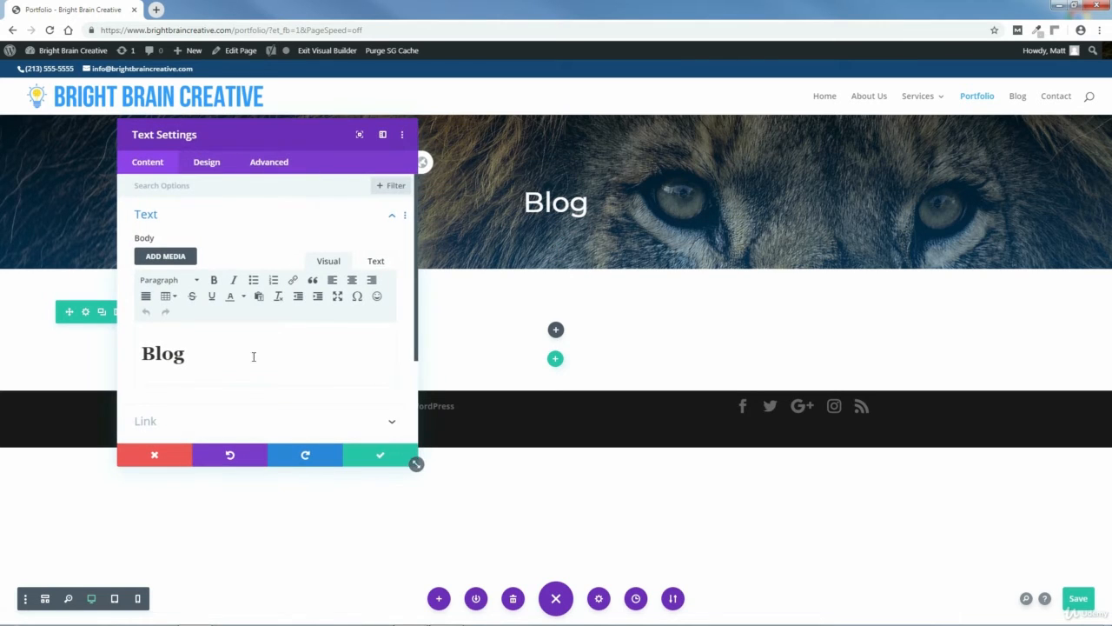
pyautogui.moveTo(254, 356); pyautogui.dragTo(131, 356)
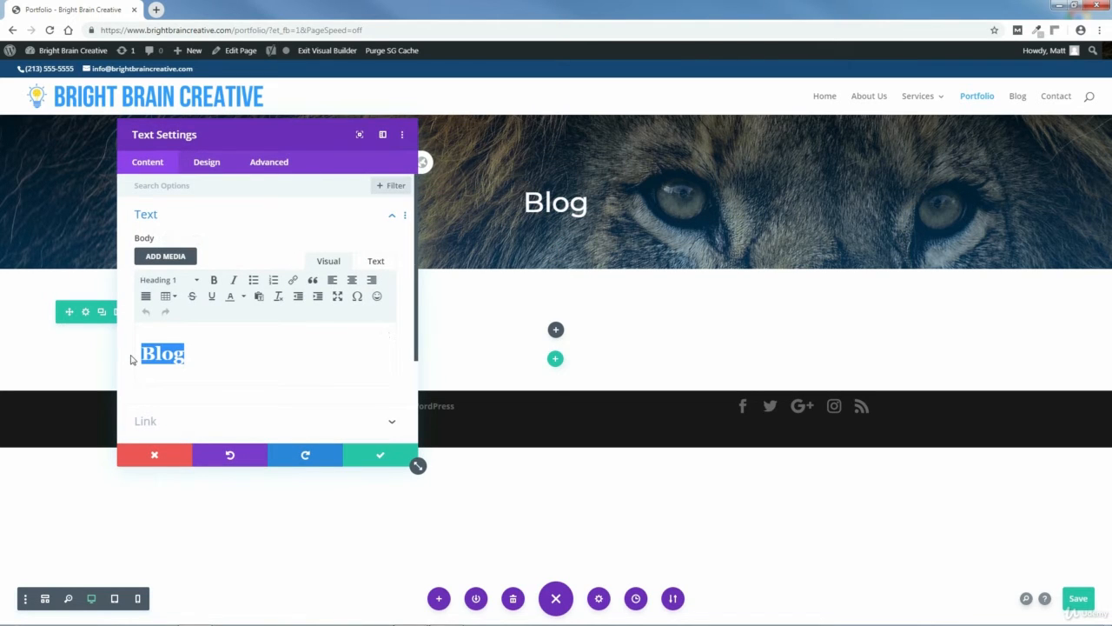
pyautogui.write('Portfolio')
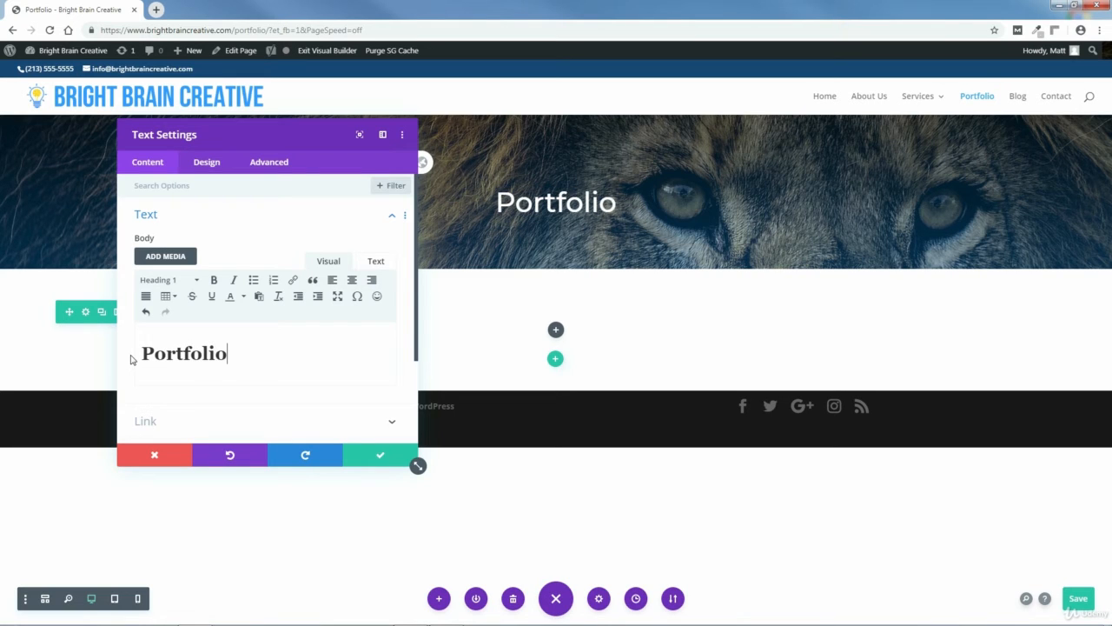
pyautogui.click(379, 454)
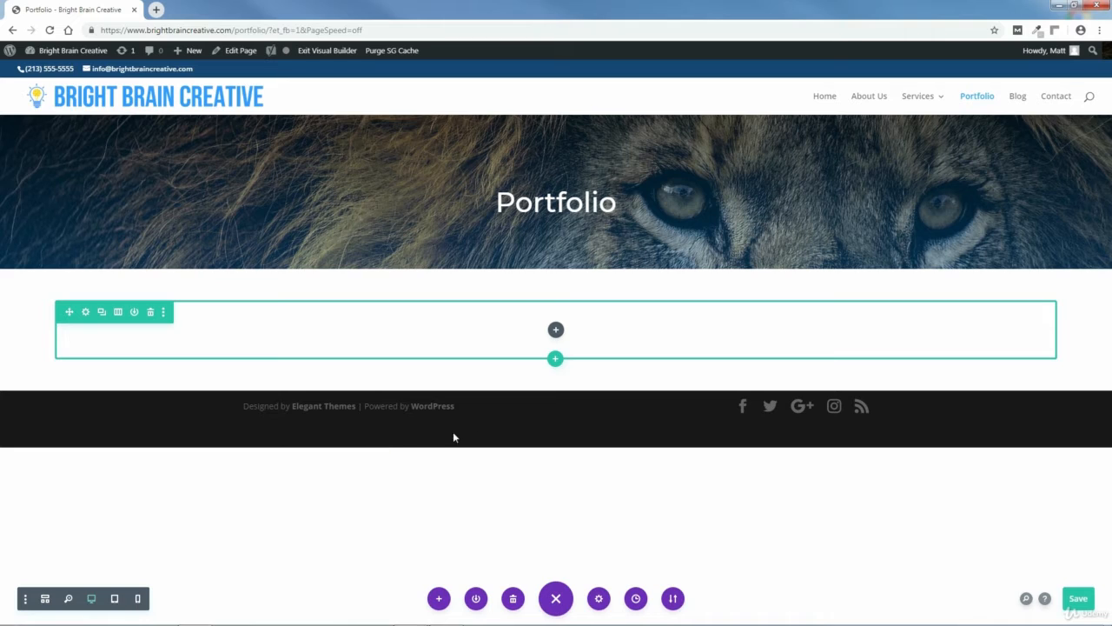
pyautogui.click(1079, 601)
# Step: Insert a Filterable Portfolio module into the empty row below the header
pyautogui.click(556, 331)
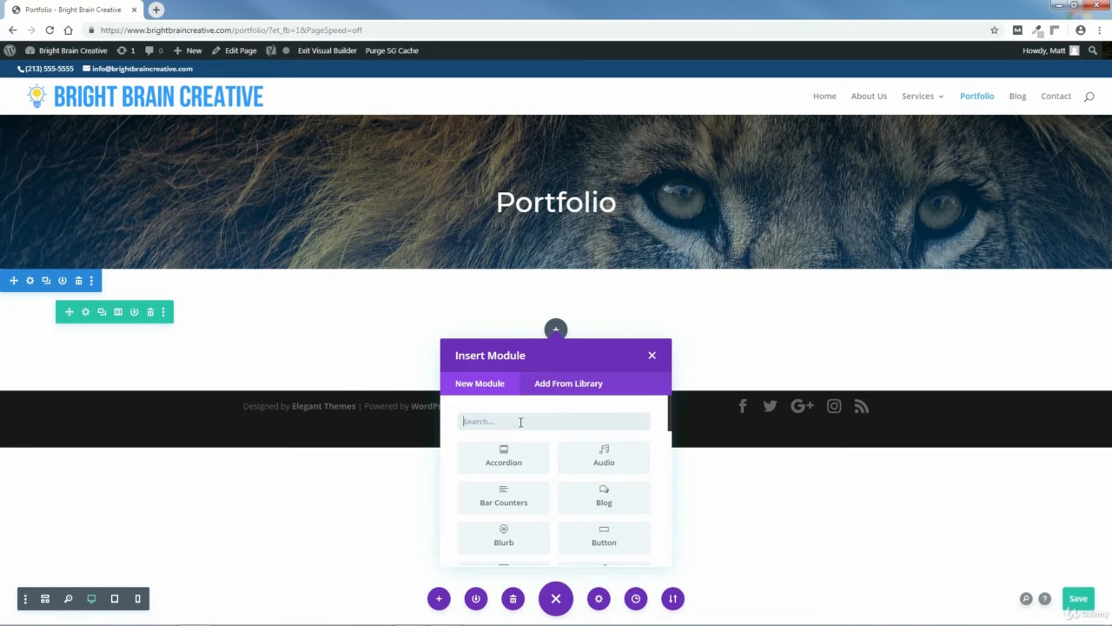
pyautogui.write('portf')
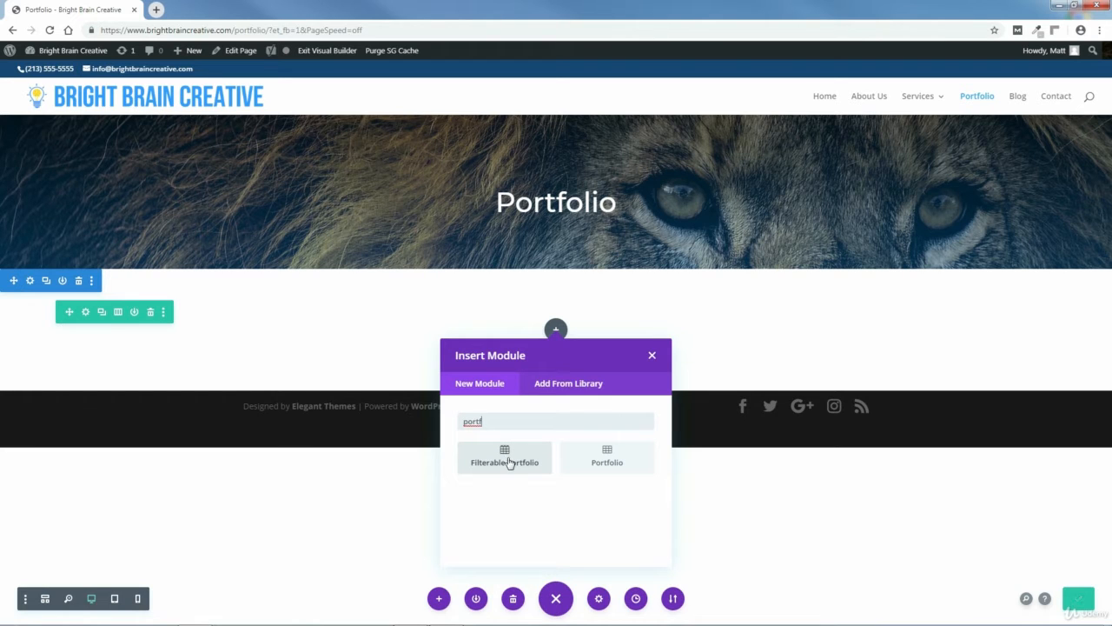
pyautogui.click(509, 464)
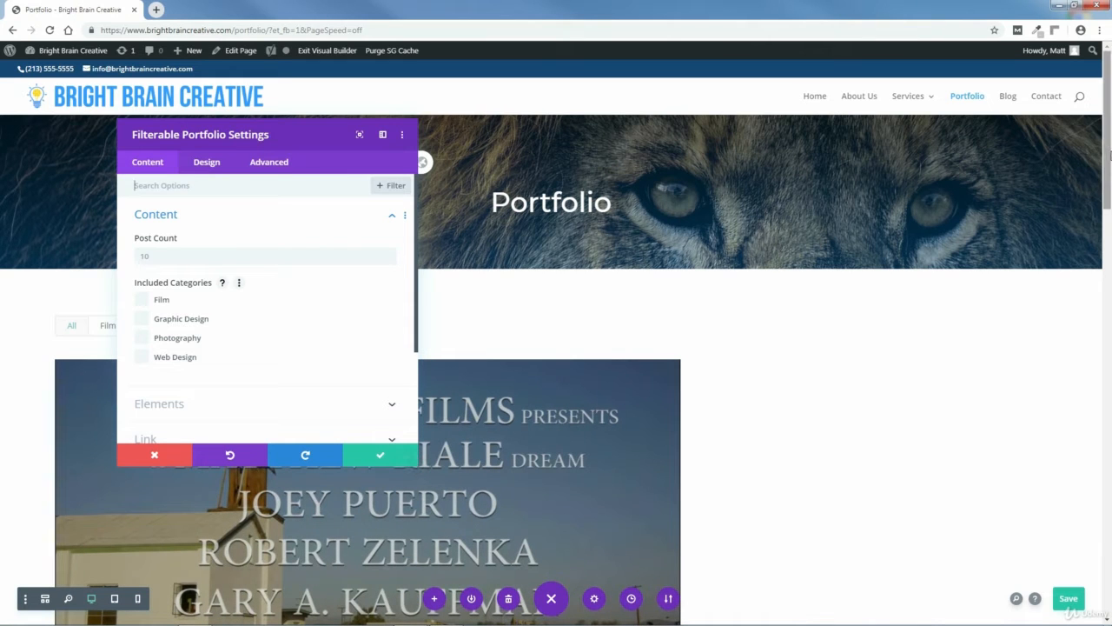
# Step: Include the Film, Graphic Design, Photography and Web Design categories in the filterable portfolio
pyautogui.moveTo(1109, 162); pyautogui.dragTo(1109, 196)
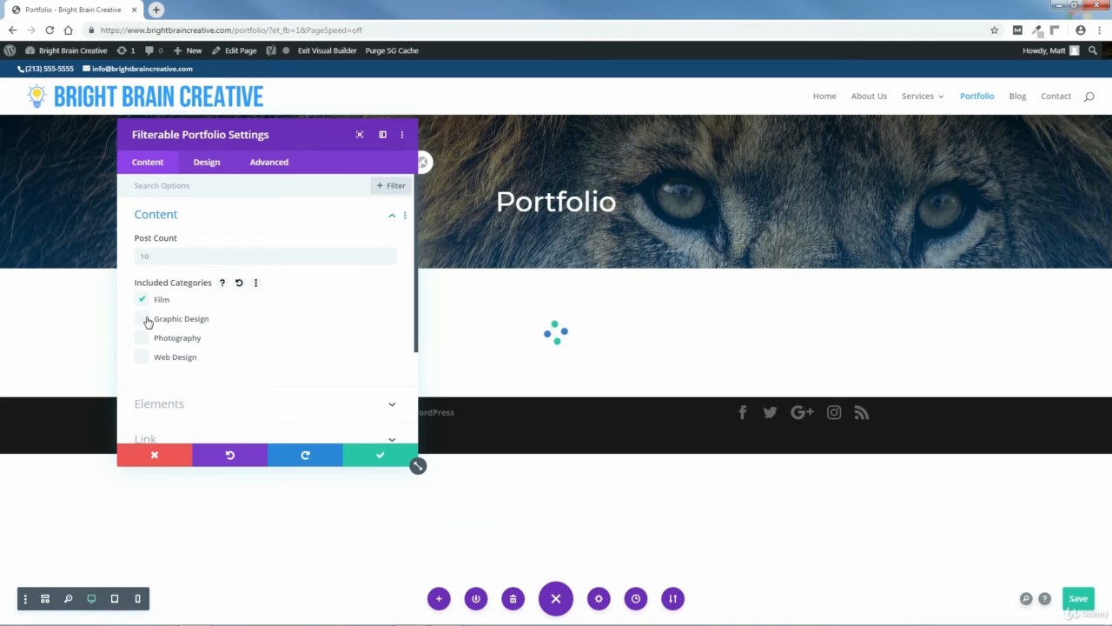
pyautogui.click(144, 319)
pyautogui.click(144, 338)
pyautogui.click(143, 358)
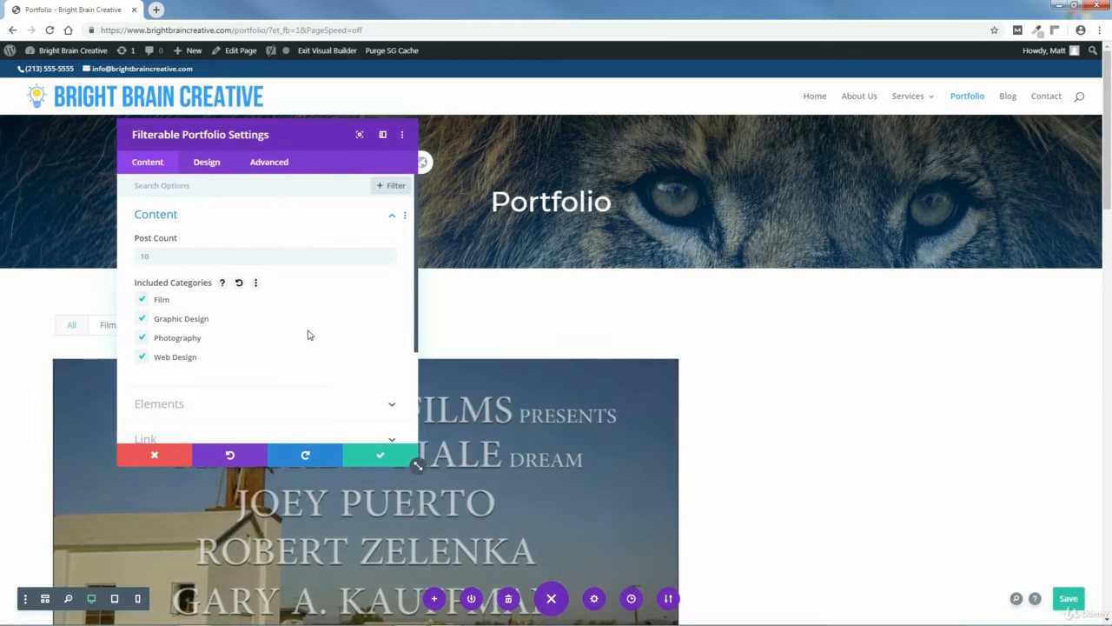
pyautogui.moveTo(304, 141); pyautogui.dragTo(563, 141)
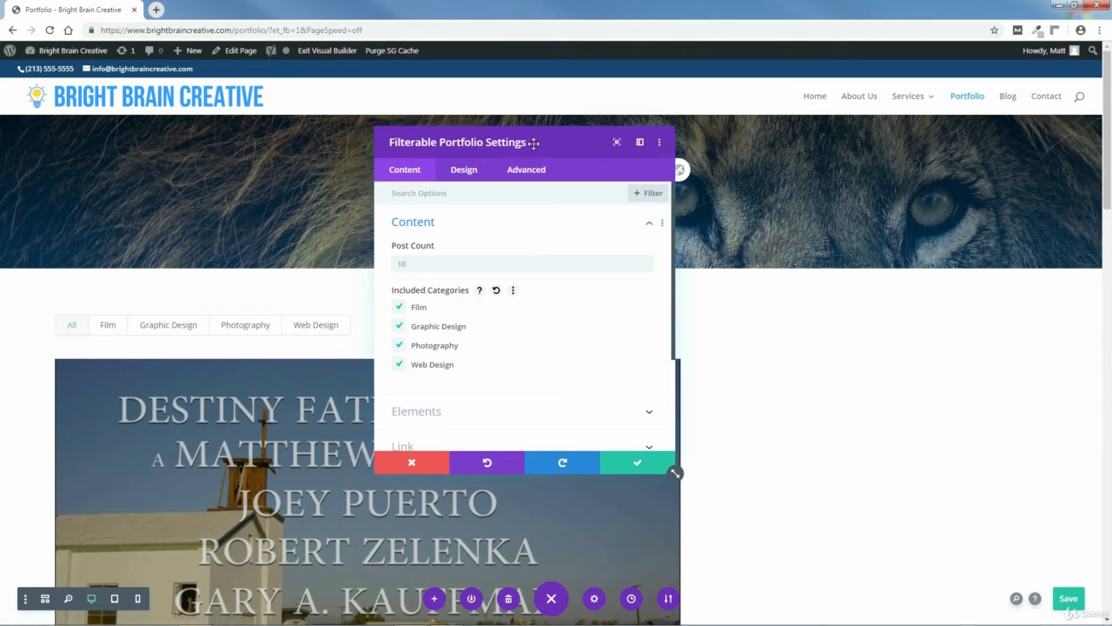
pyautogui.moveTo(564, 141); pyautogui.dragTo(271, 144)
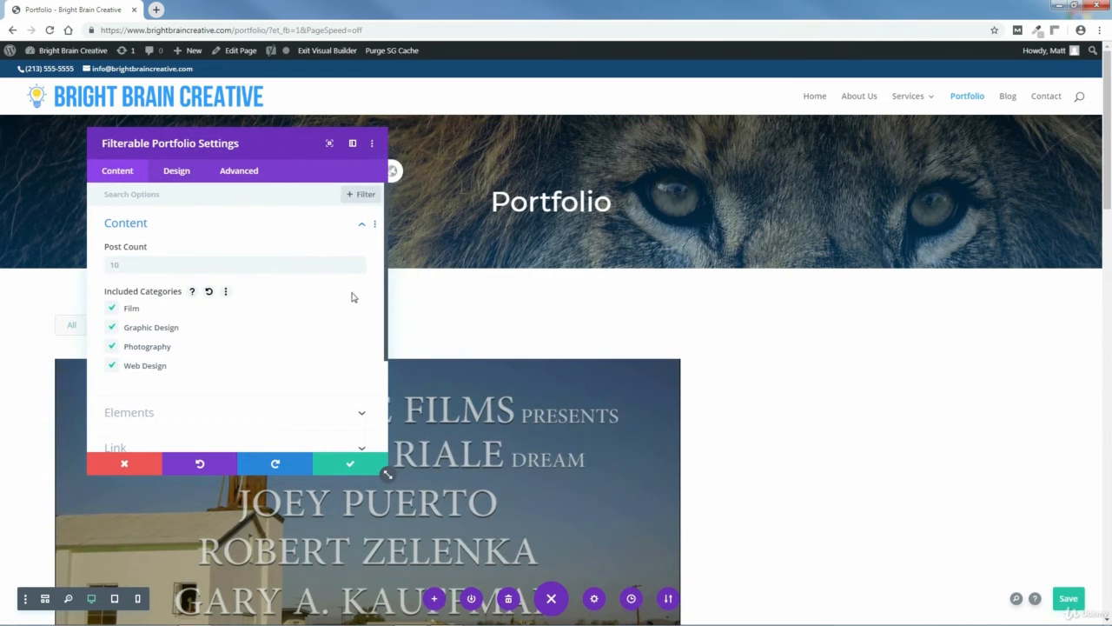
# Step: Turn off Show Categories and Show Pagination for the portfolio module, leaving Show Title on
pyautogui.scroll(-3, 379, 373)
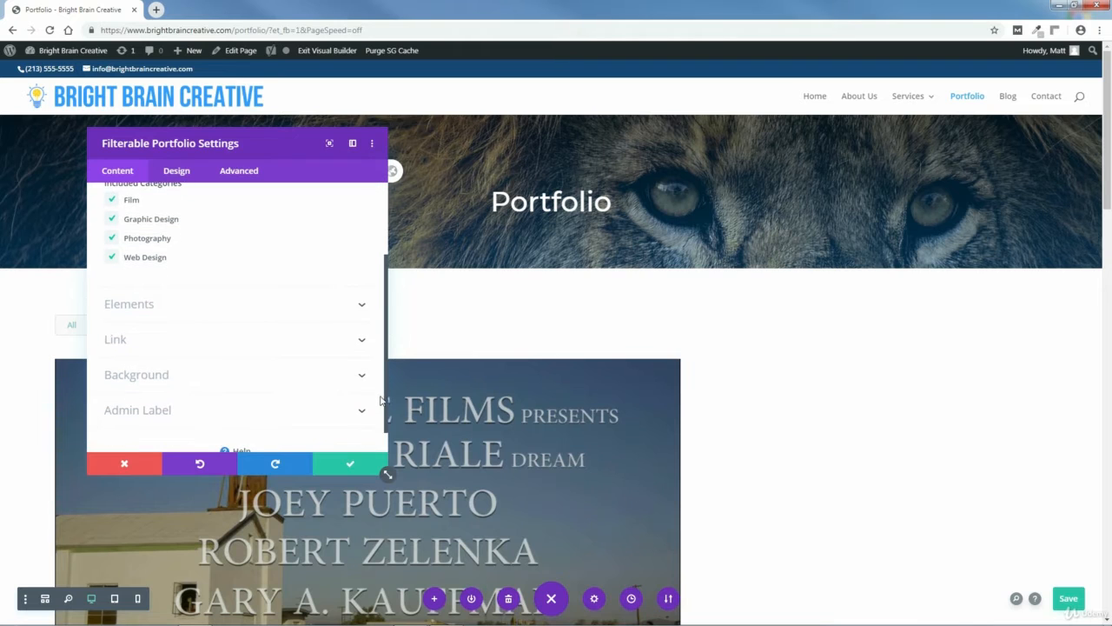
pyautogui.click(360, 306)
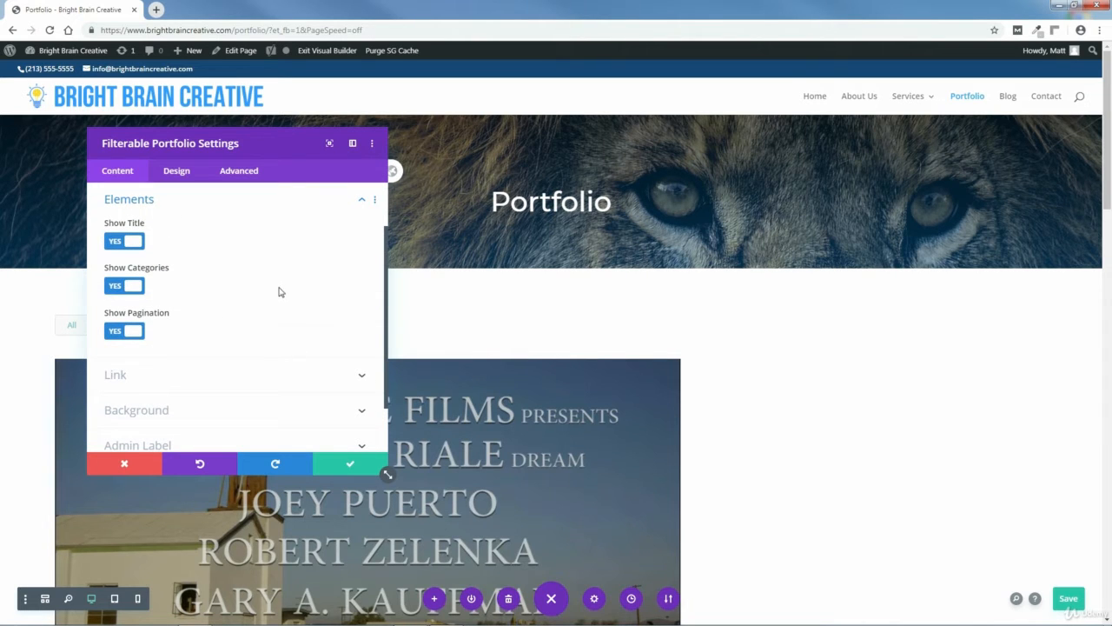
pyautogui.moveTo(1110, 173); pyautogui.dragTo(1110, 228)
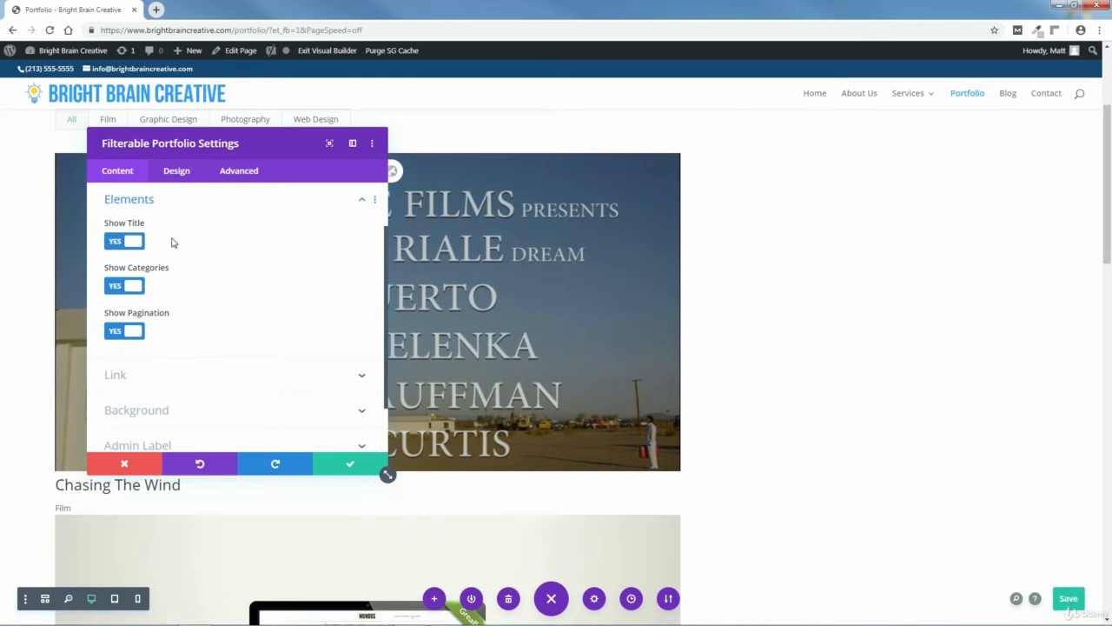
pyautogui.click(132, 288)
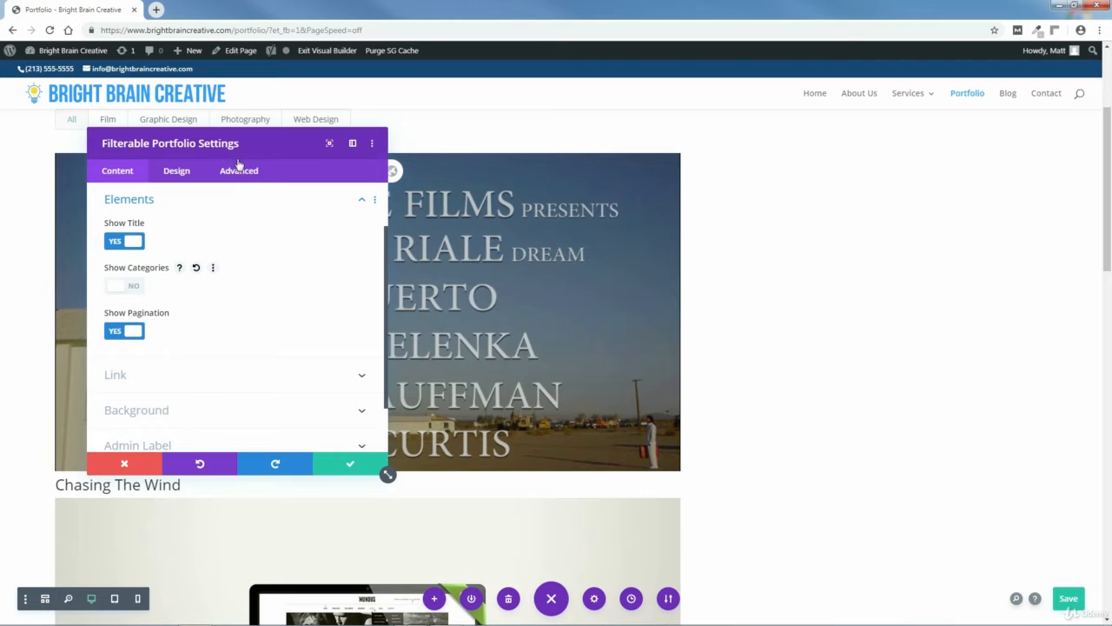
pyautogui.moveTo(270, 148); pyautogui.dragTo(527, 140)
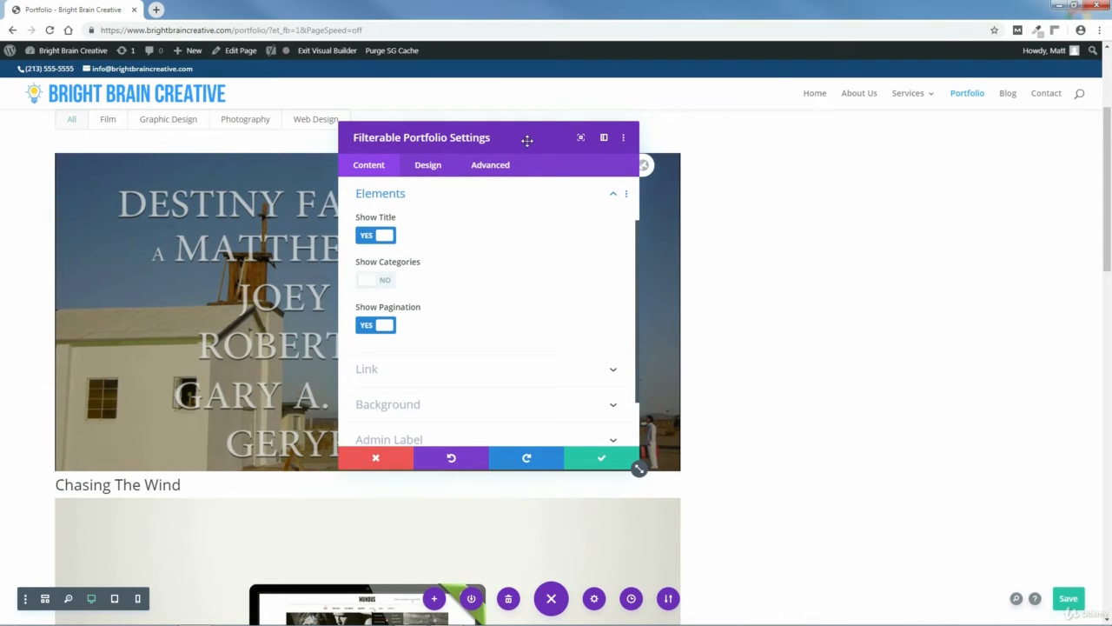
pyautogui.click(387, 329)
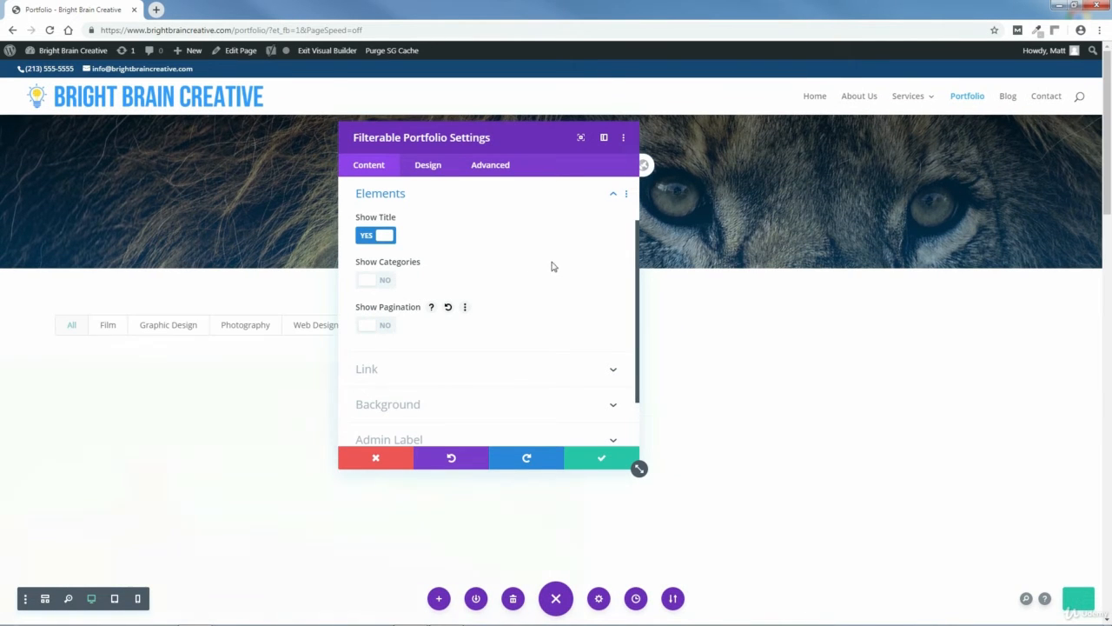
pyautogui.scroll(-3, 1110, 174)
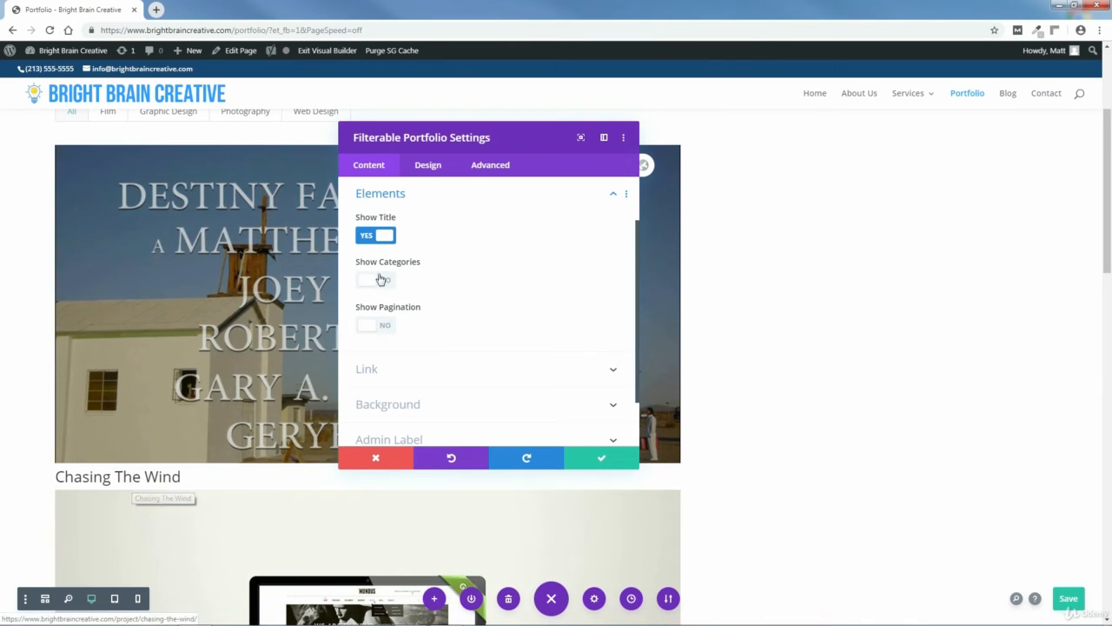
pyautogui.click(614, 197)
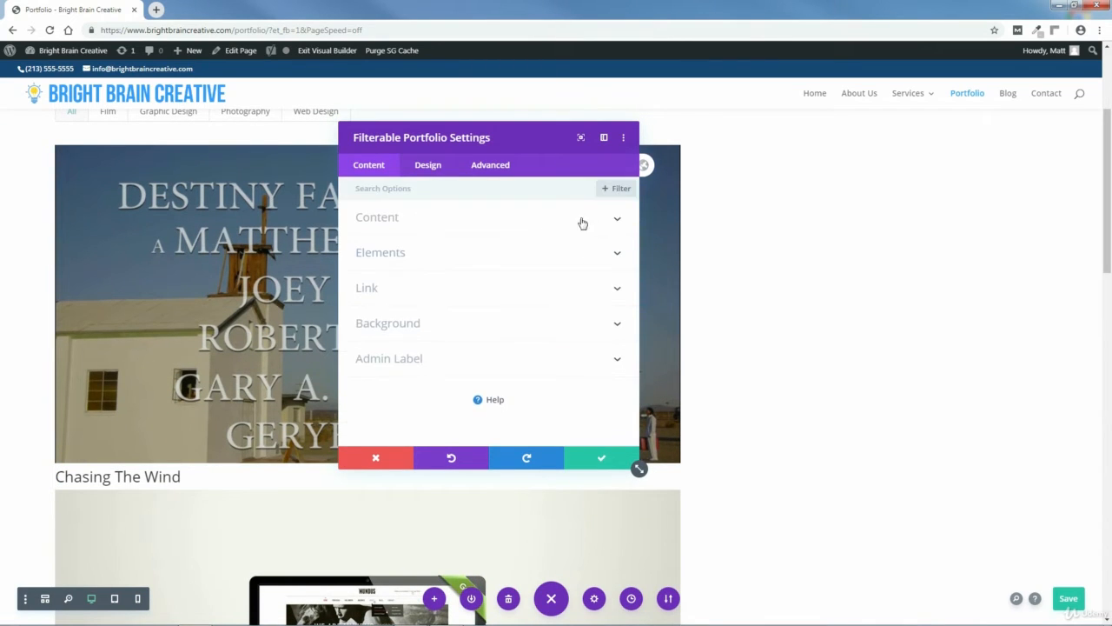
# Step: Set the portfolio module's layout to Grid and open its overlay options
pyautogui.click(428, 167)
pyautogui.click(380, 221)
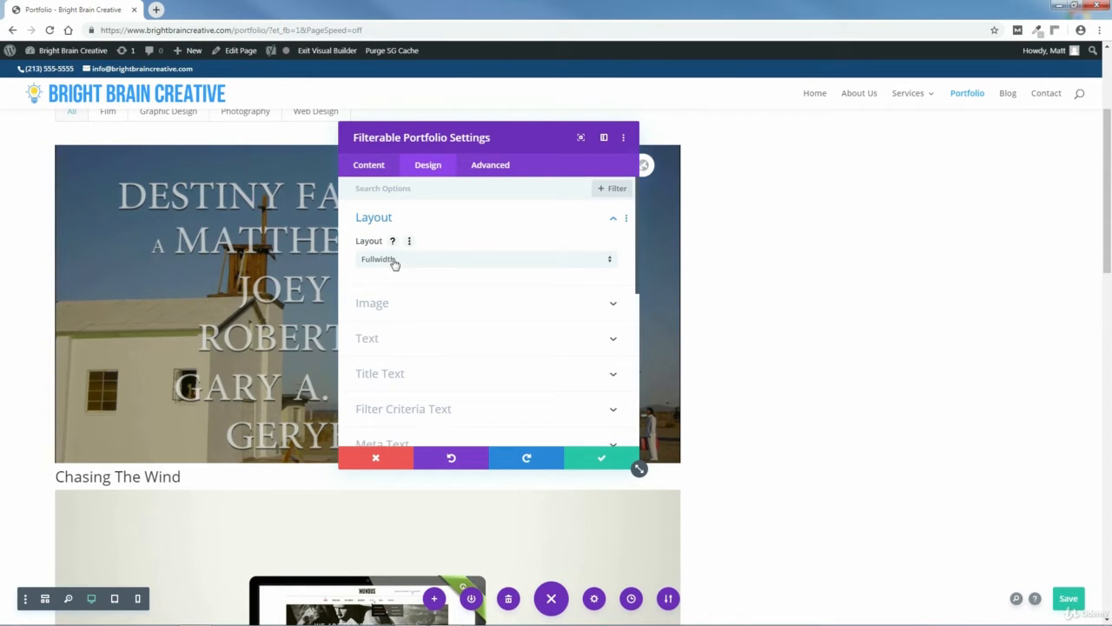
pyautogui.click(393, 260)
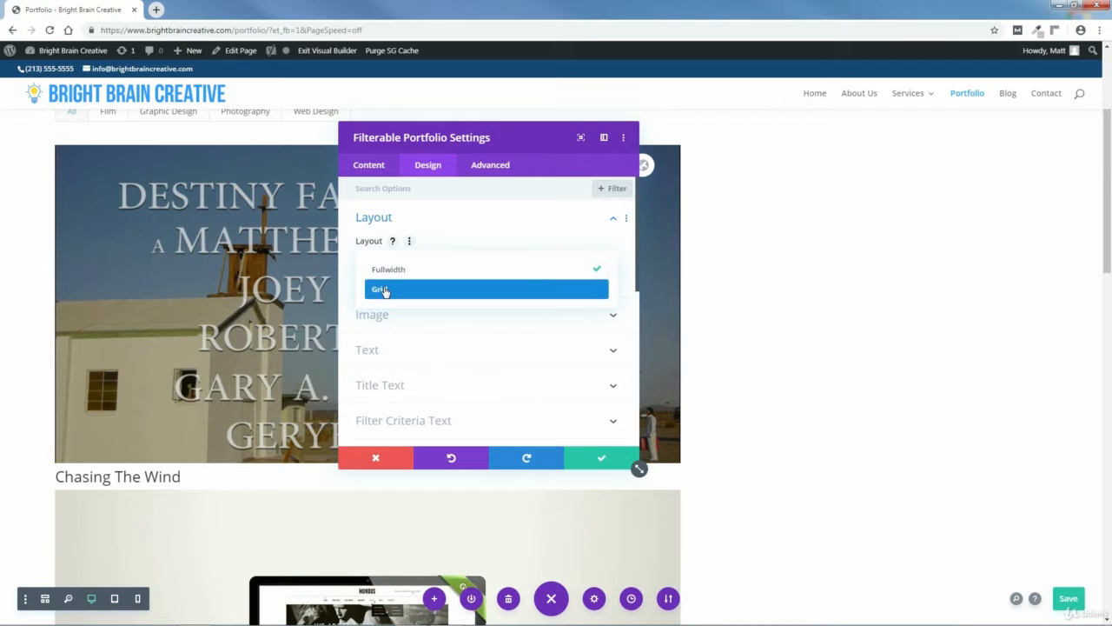
pyautogui.click(384, 290)
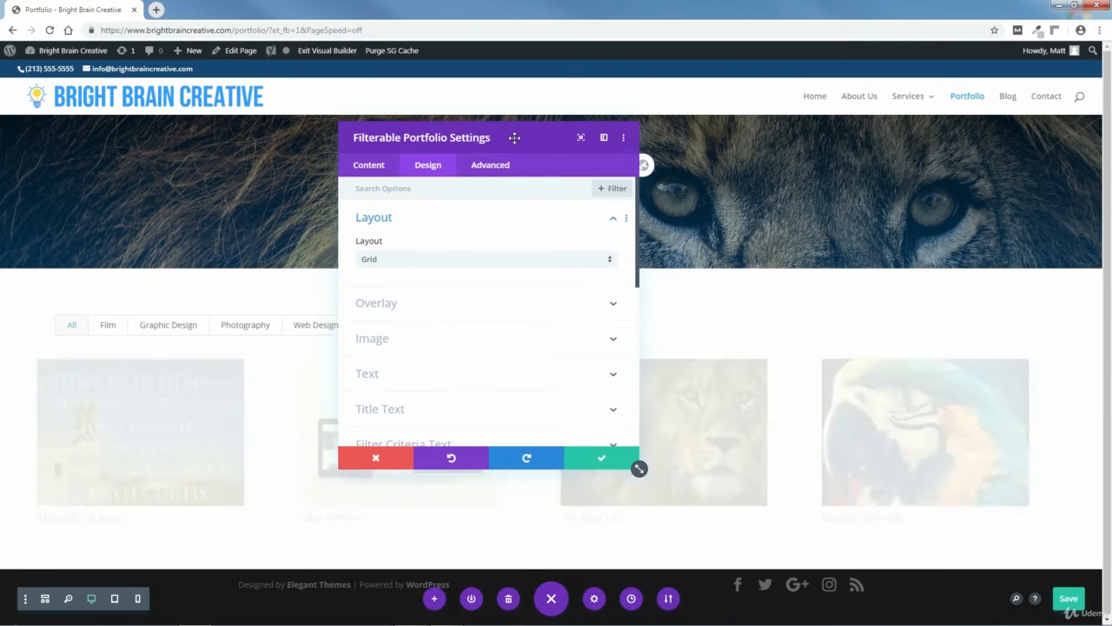
pyautogui.moveTo(515, 137); pyautogui.dragTo(465, 147)
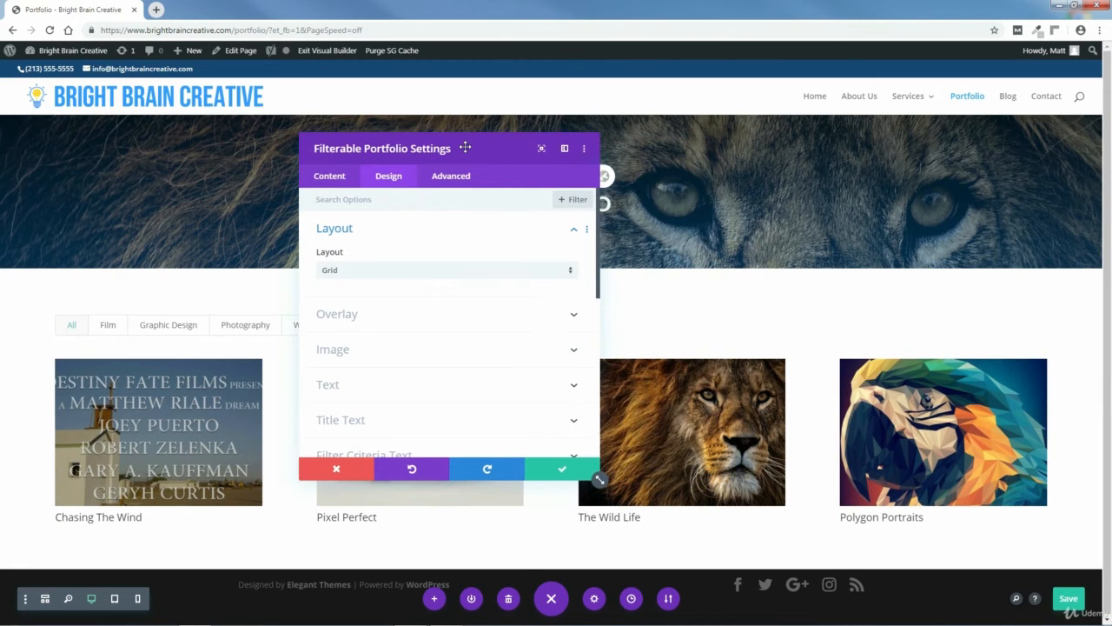
pyautogui.click(348, 314)
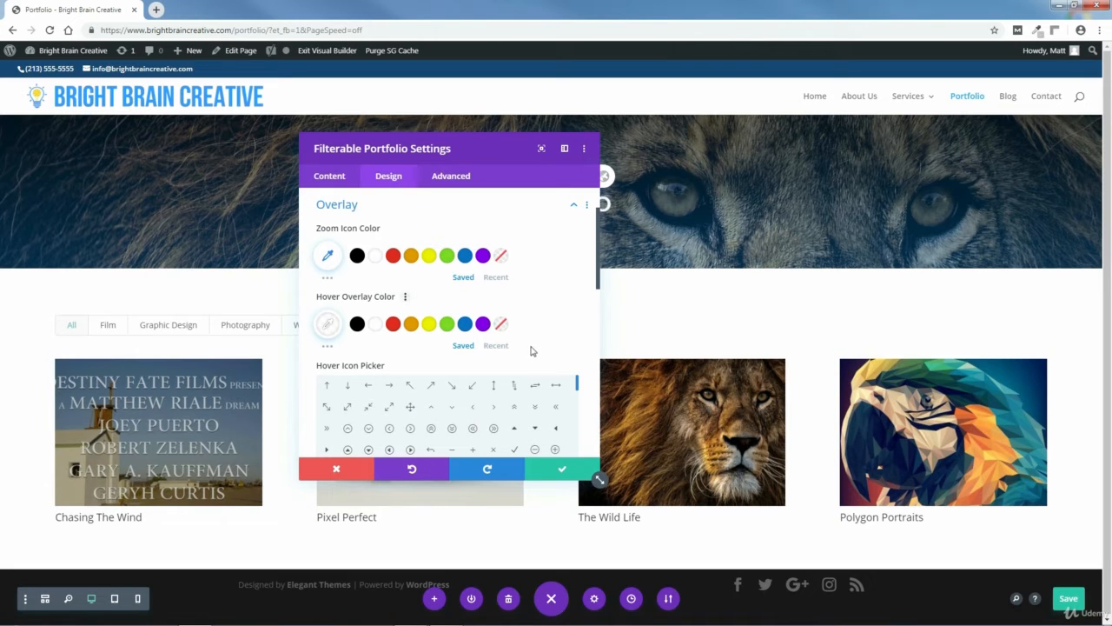
# Step: Save the module settings and the page, and exit the Visual Builder
pyautogui.click(561, 474)
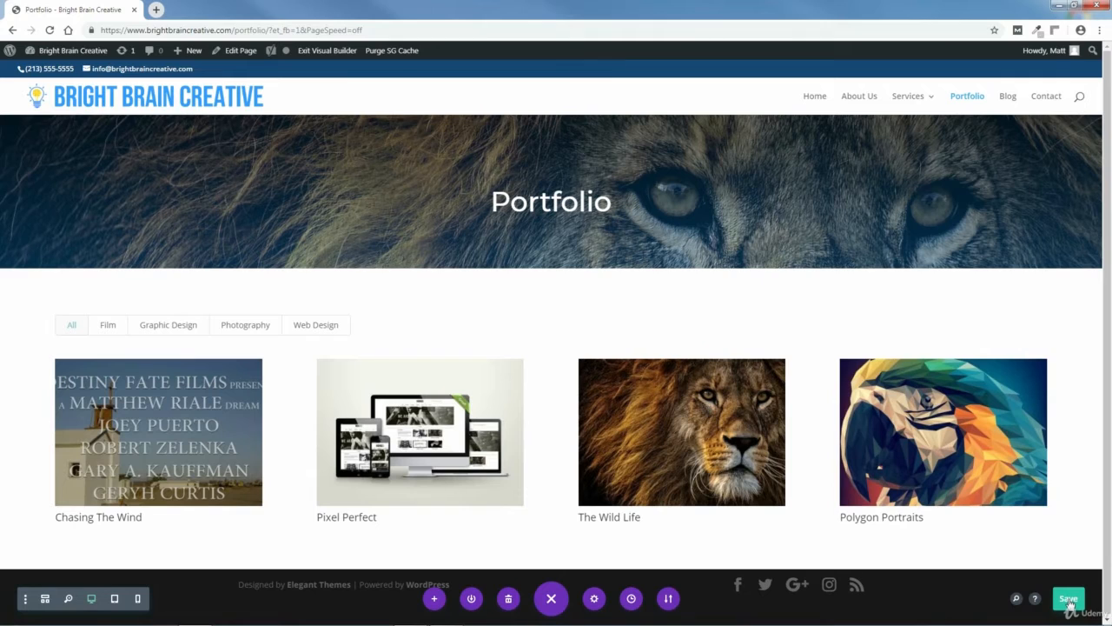
pyautogui.click(1069, 601)
pyautogui.click(327, 51)
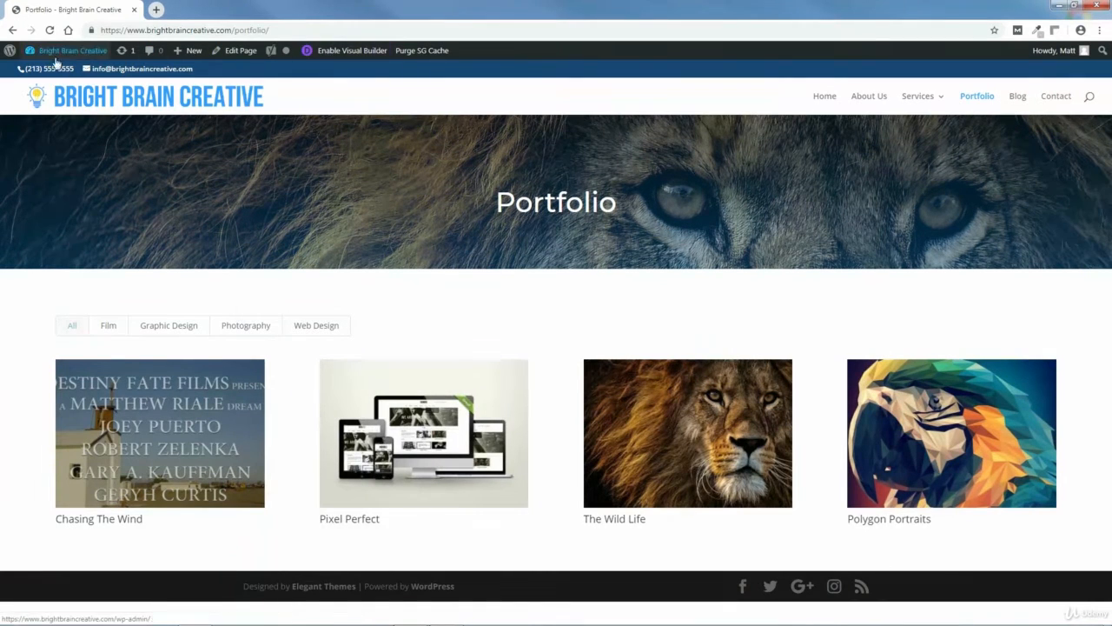
# Step: Open the WordPress dashboard in a new browser tab placed first, and list all projects
pyautogui.rightClick(52, 68)
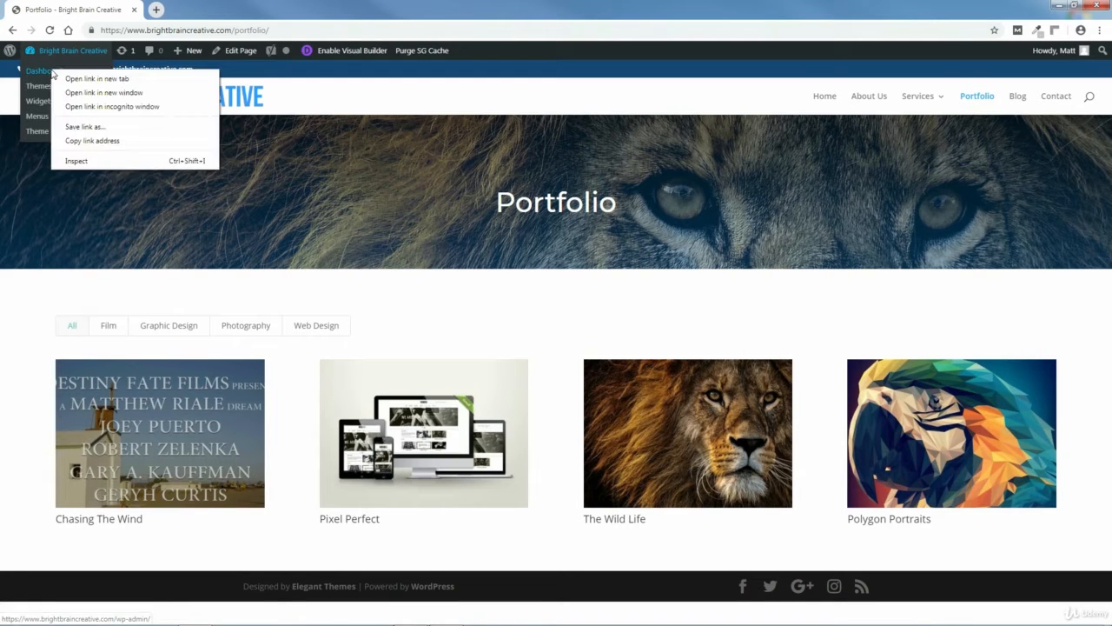
pyautogui.click(68, 79)
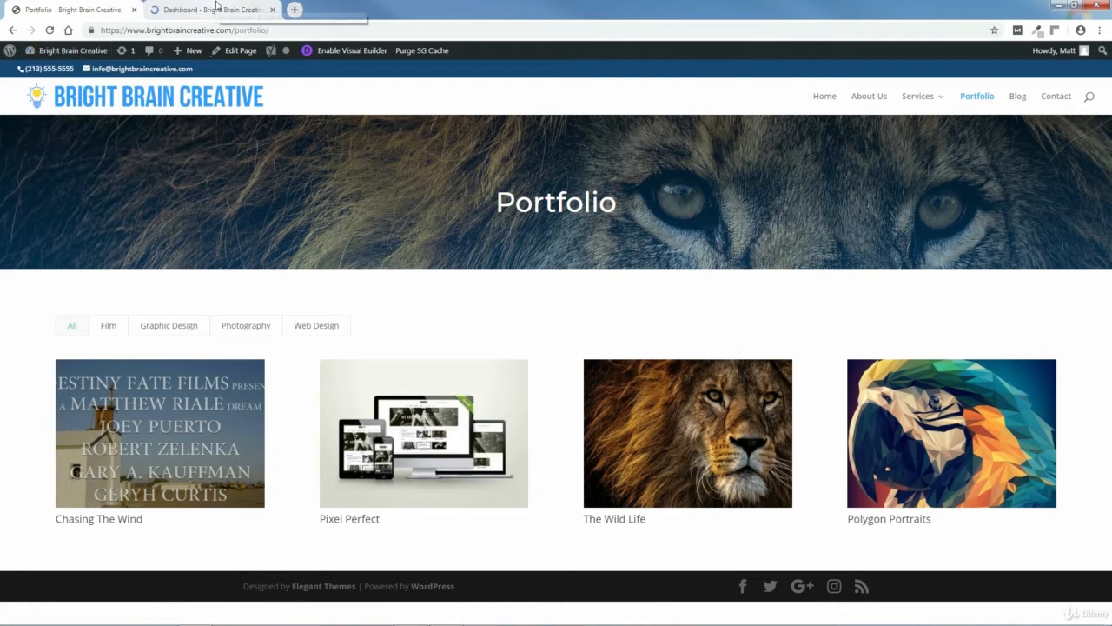
pyautogui.moveTo(180, 12); pyautogui.dragTo(60, 15)
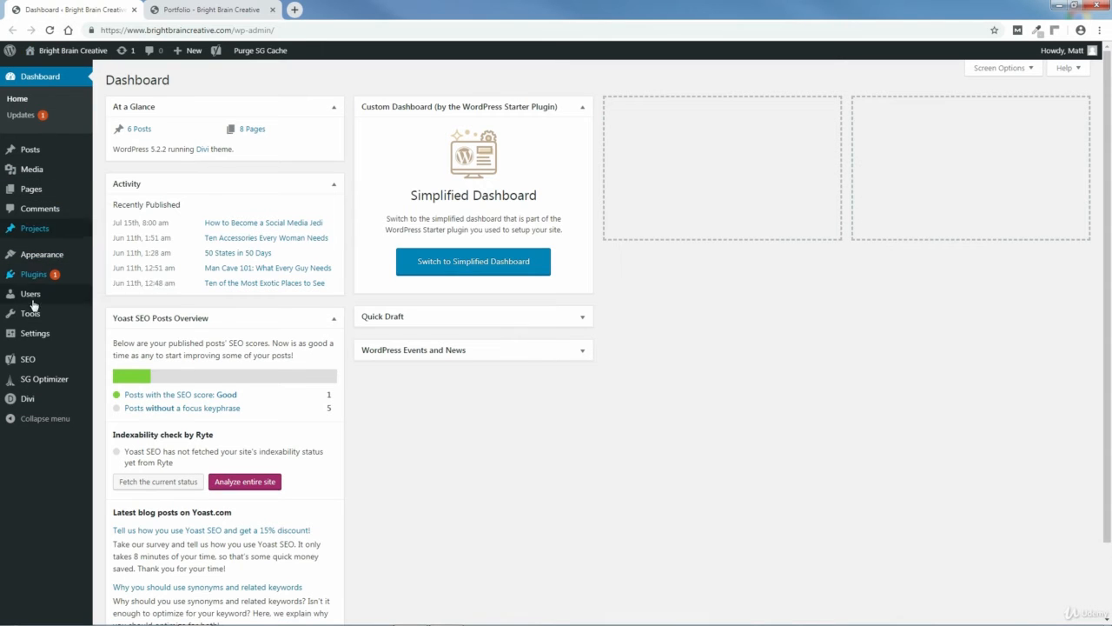
pyautogui.moveTo(35, 295)
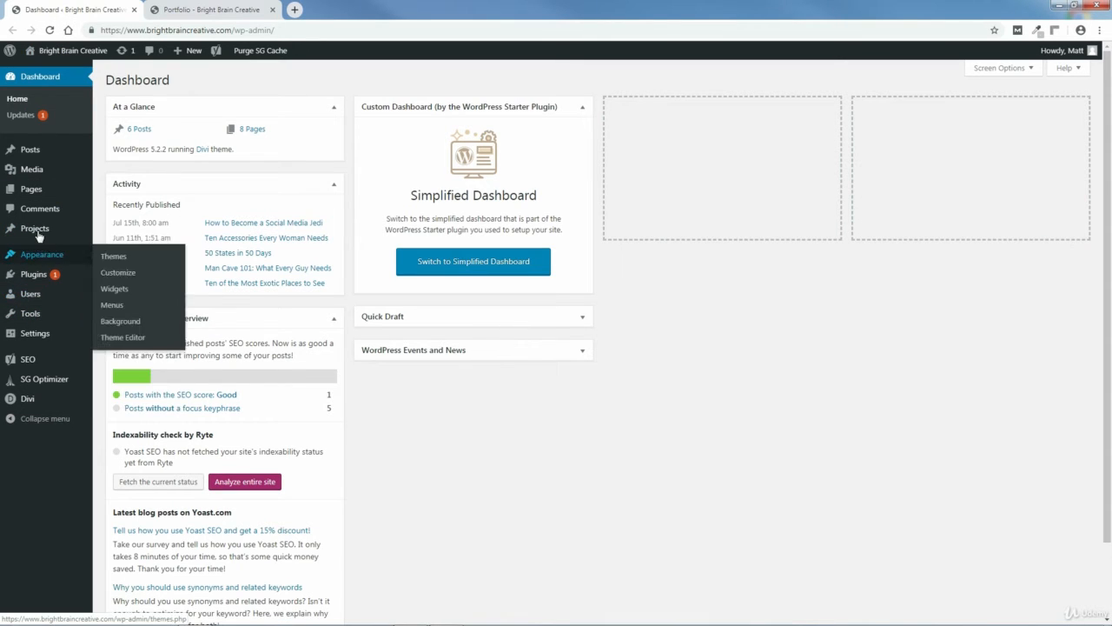
pyautogui.moveTo(38, 235)
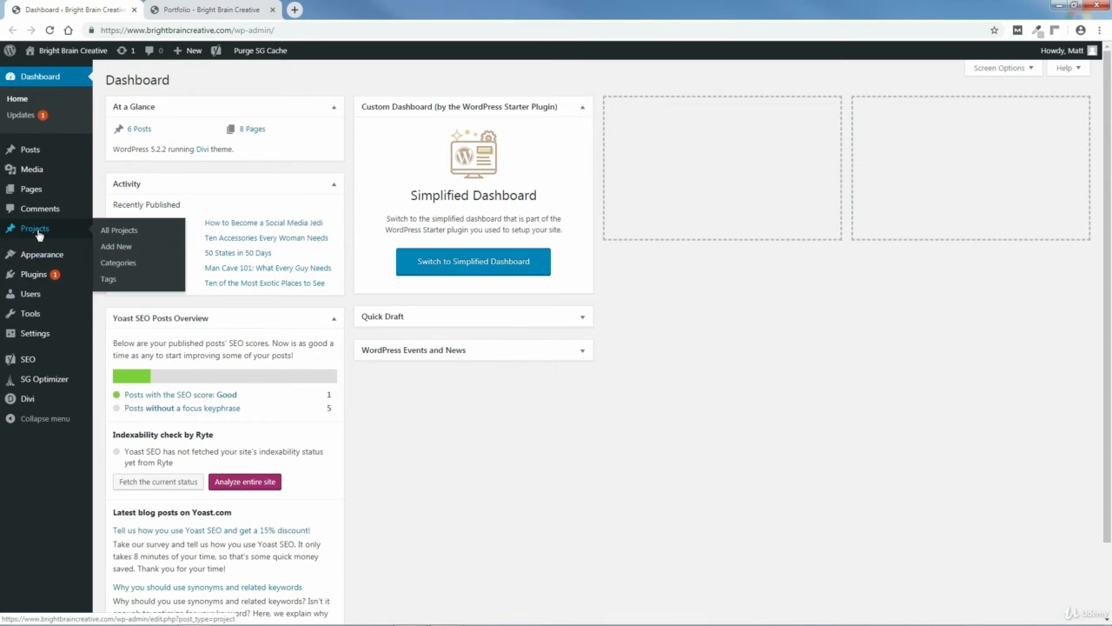
pyautogui.click(124, 234)
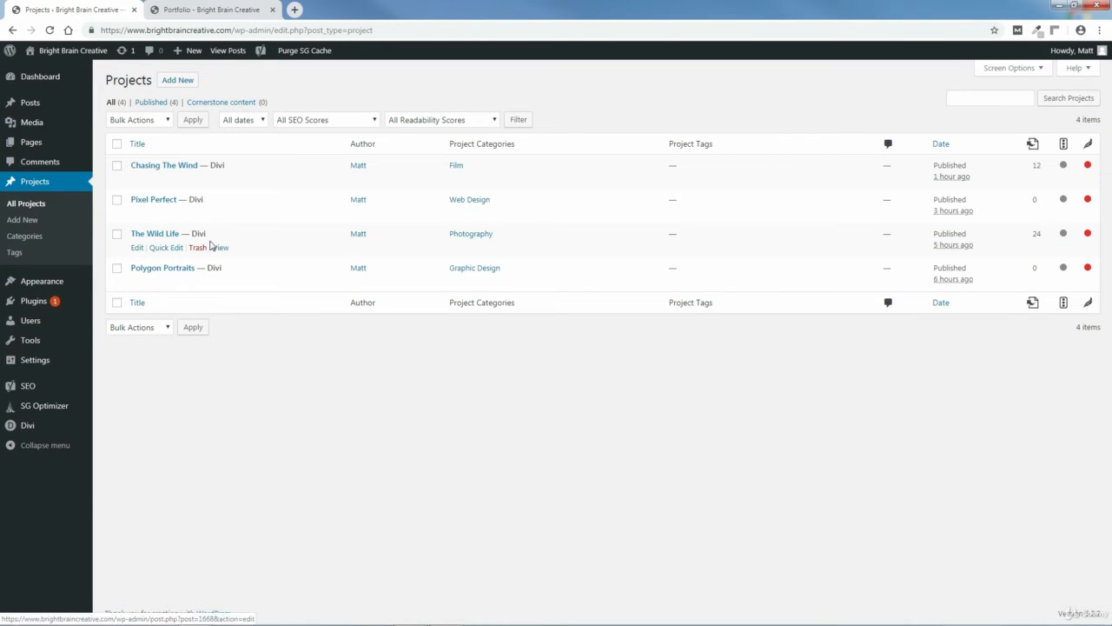
# Step: View The Wild Life project, enable the Visual Builder on it and open its gallery module settings
pyautogui.click(221, 248)
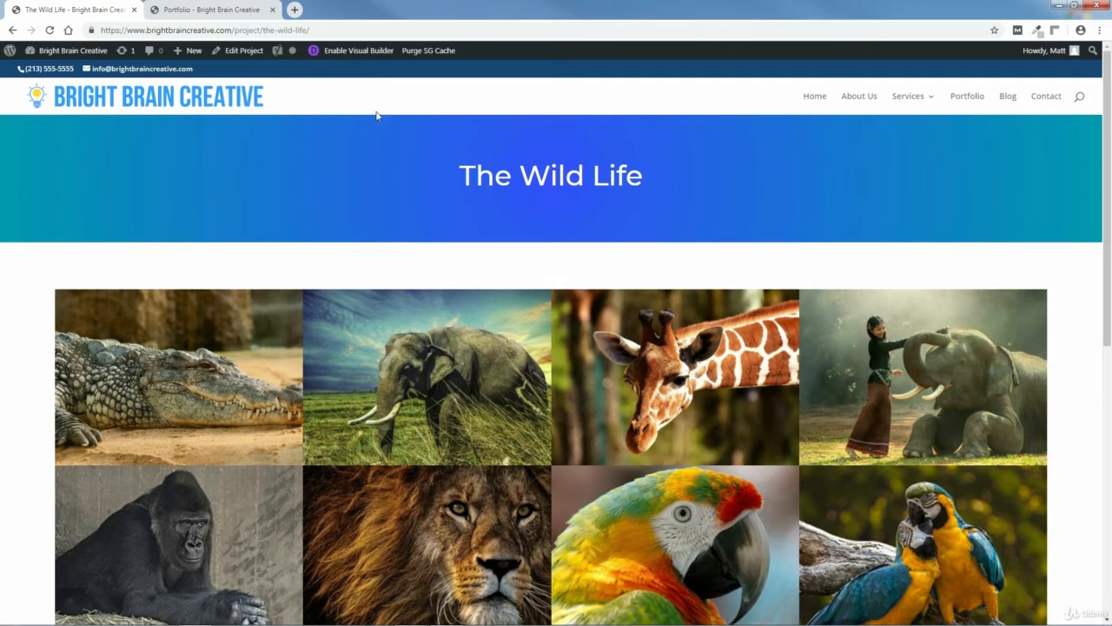
pyautogui.click(358, 51)
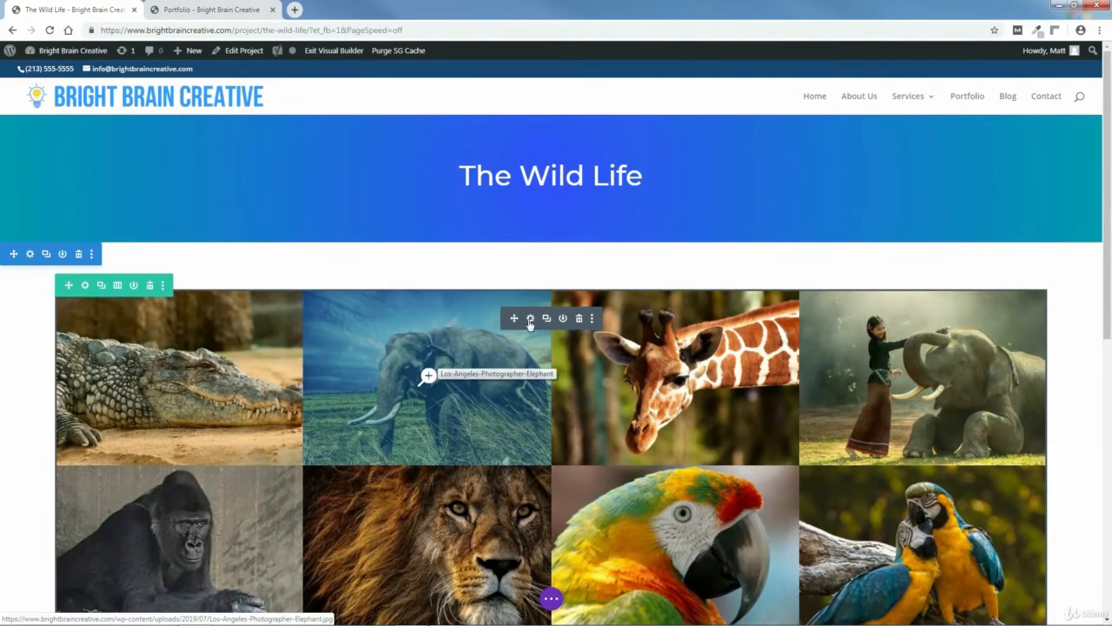
pyautogui.click(530, 315)
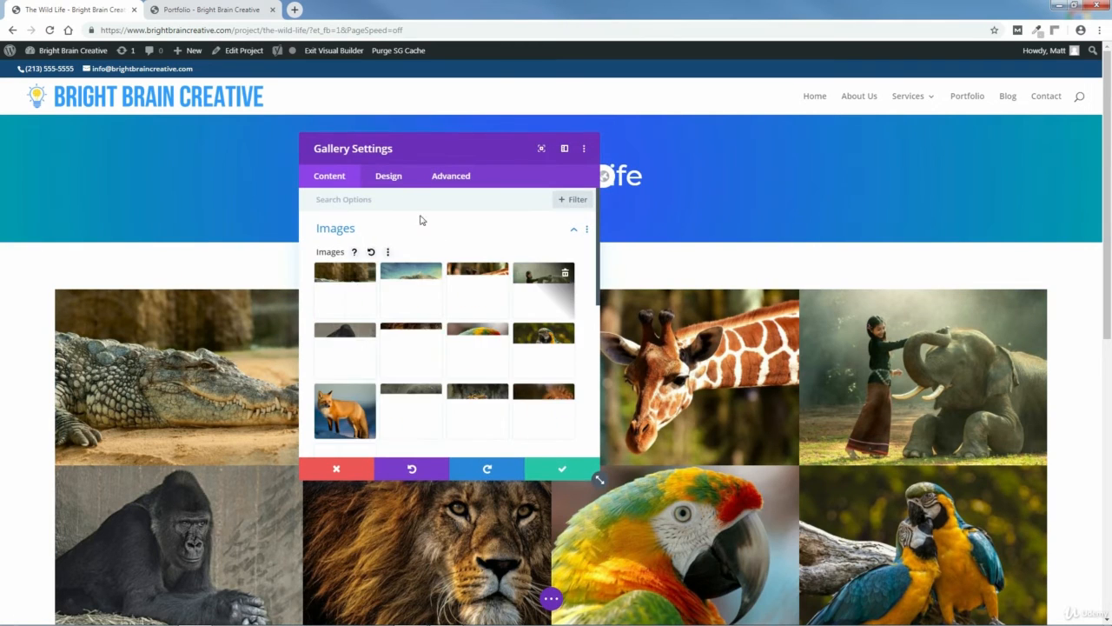
# Step: Copy the gallery module's overlay styles, discard the settings dialog and close The Wild Life's browser tab
pyautogui.click(388, 178)
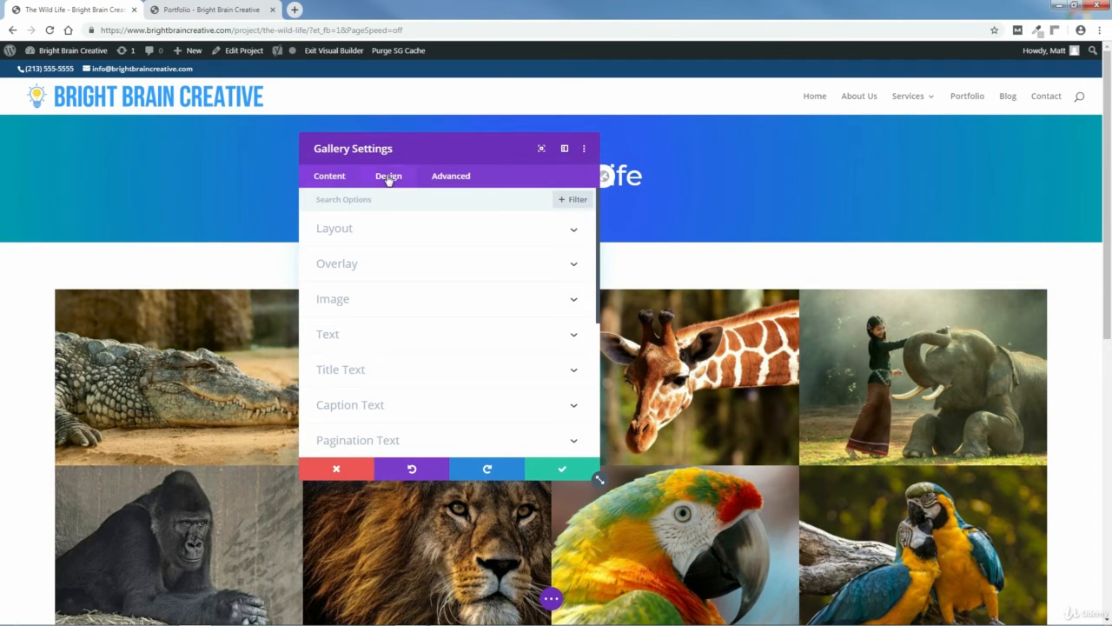
pyautogui.click(341, 265)
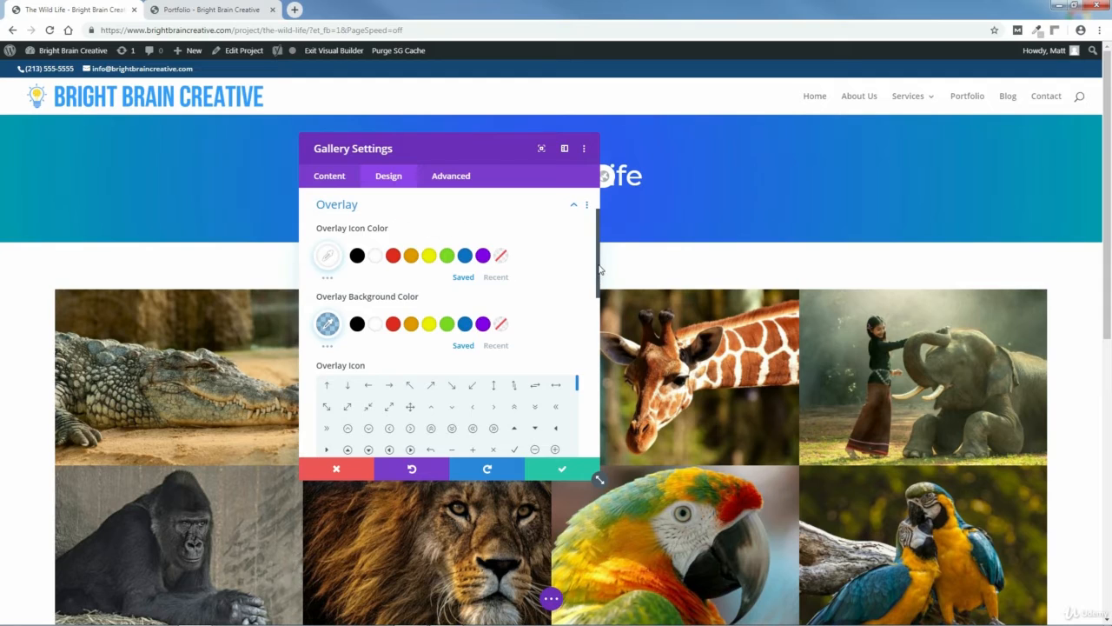
pyautogui.moveTo(597, 275); pyautogui.dragTo(599, 253)
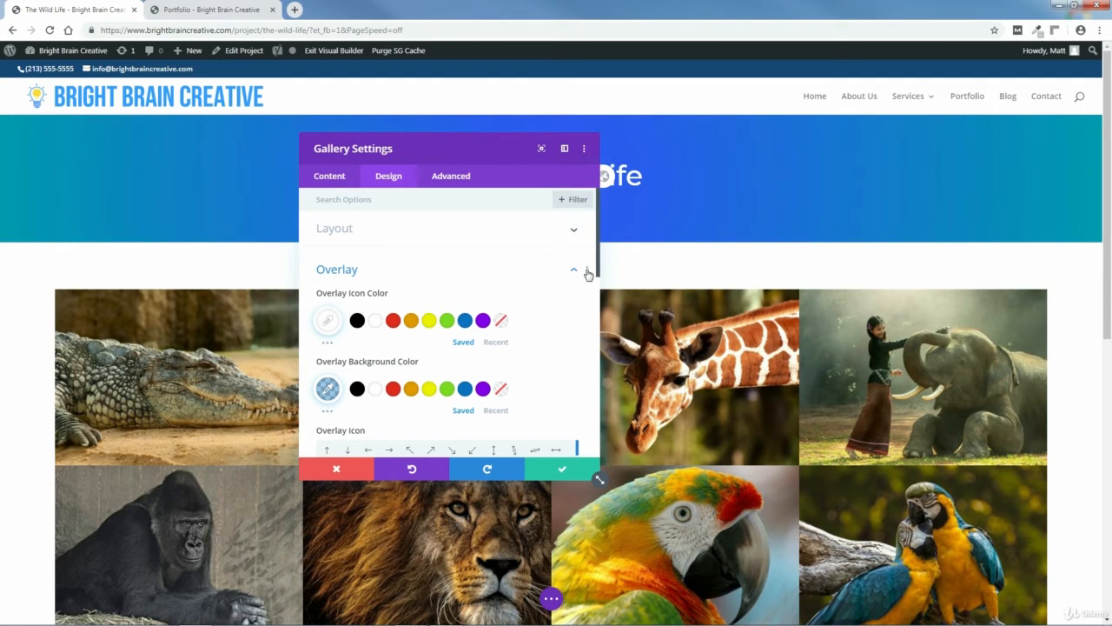
pyautogui.click(587, 270)
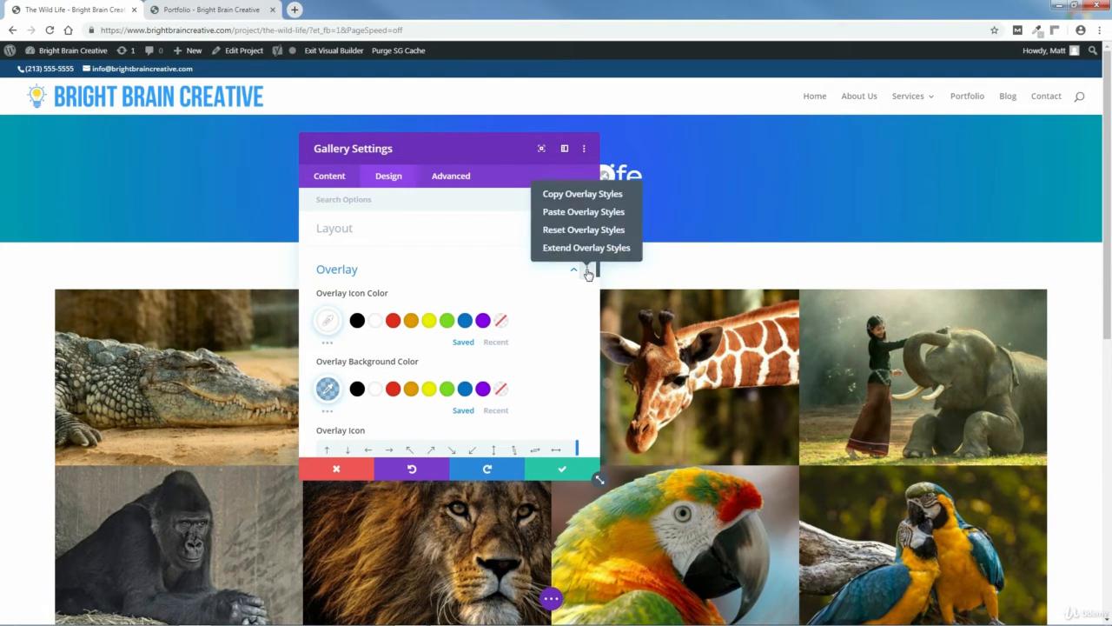
pyautogui.click(583, 194)
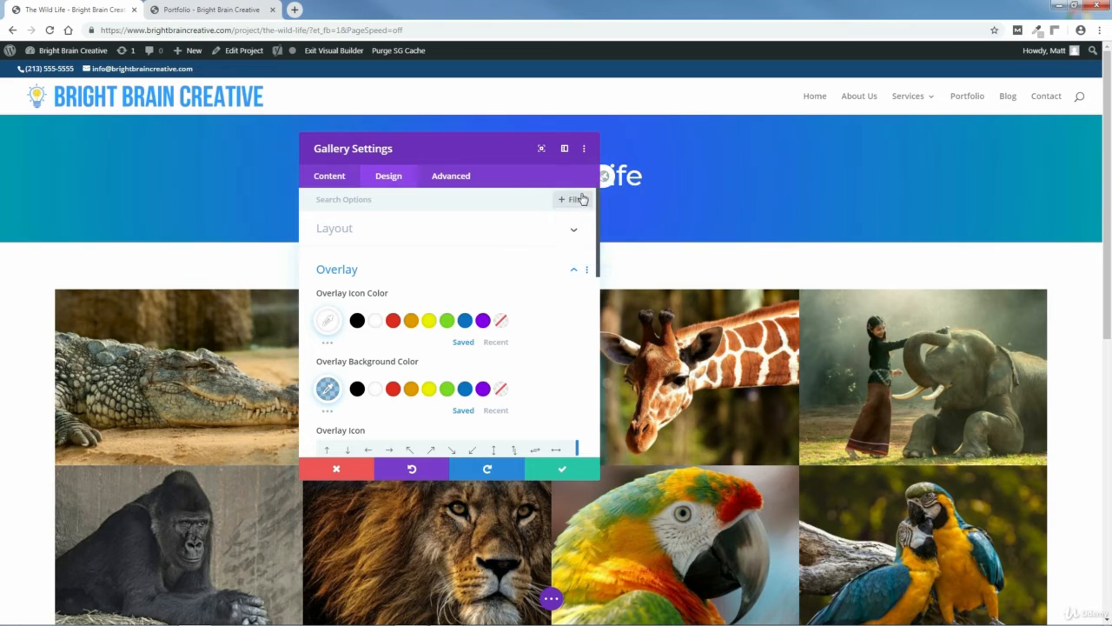
pyautogui.click(337, 471)
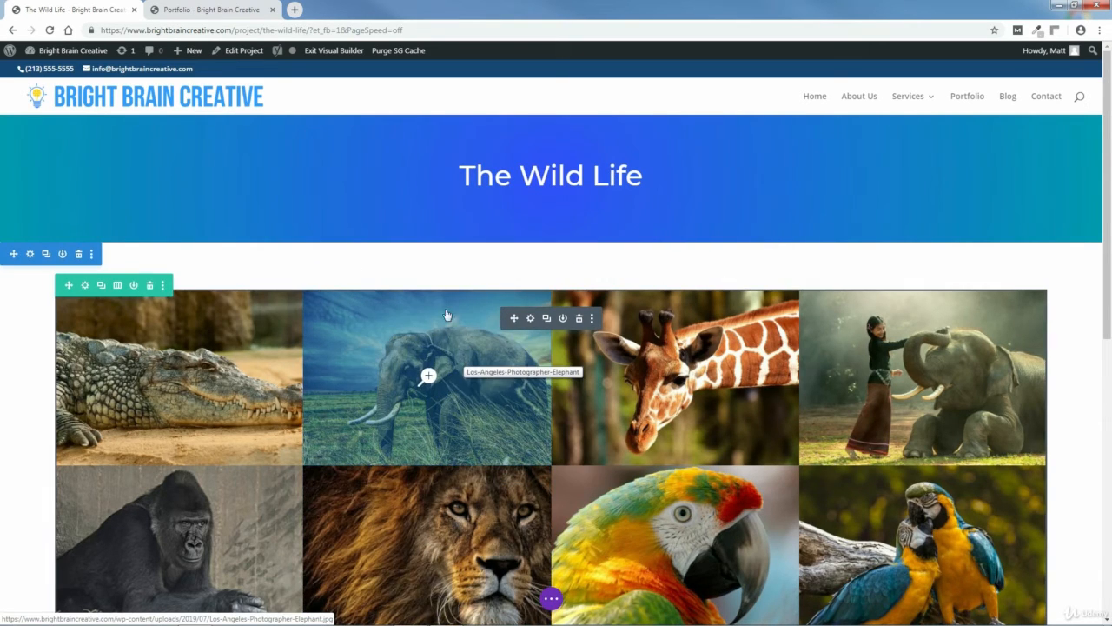
pyautogui.click(133, 11)
pyautogui.click(613, 96)
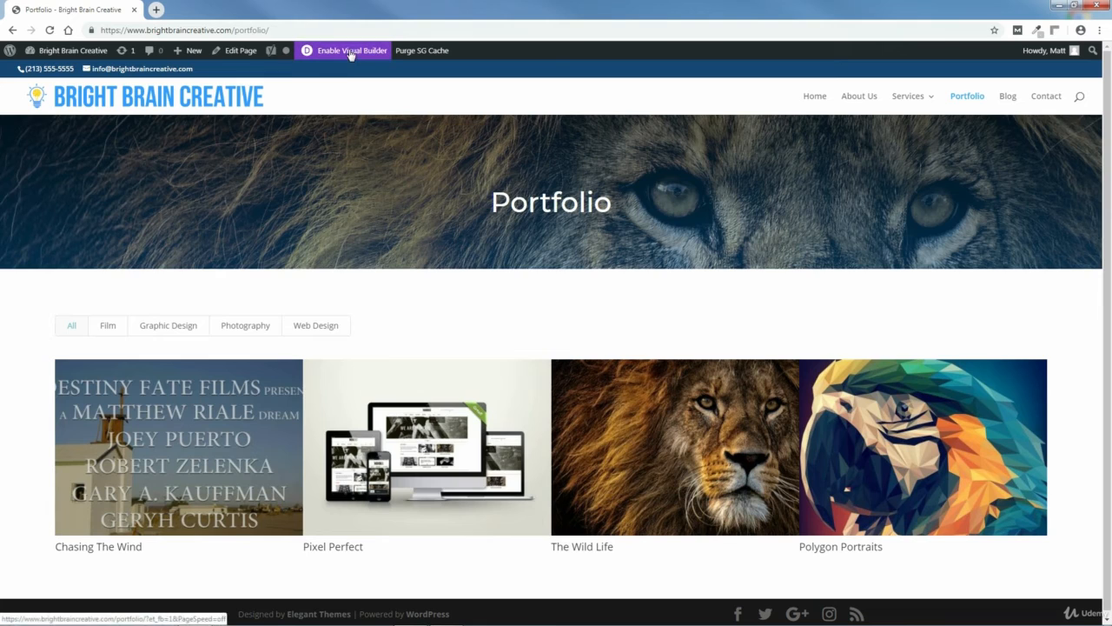
# Step: Enable the Visual Builder on the Portfolio page and paste the copied overlay styles into the filterable portfolio module
pyautogui.click(348, 49)
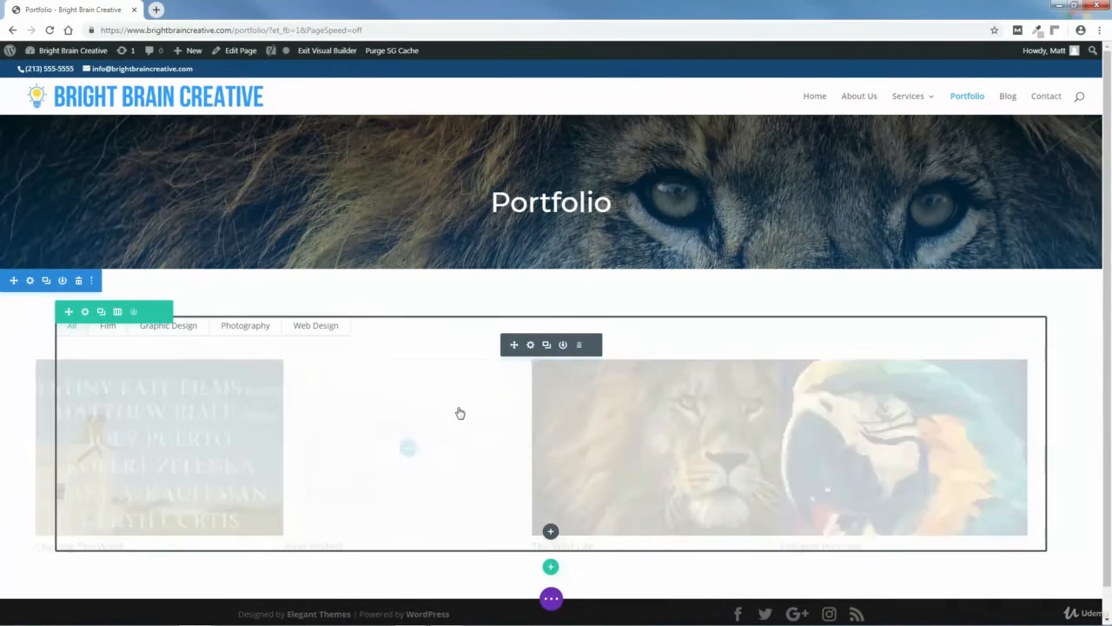
pyautogui.click(531, 346)
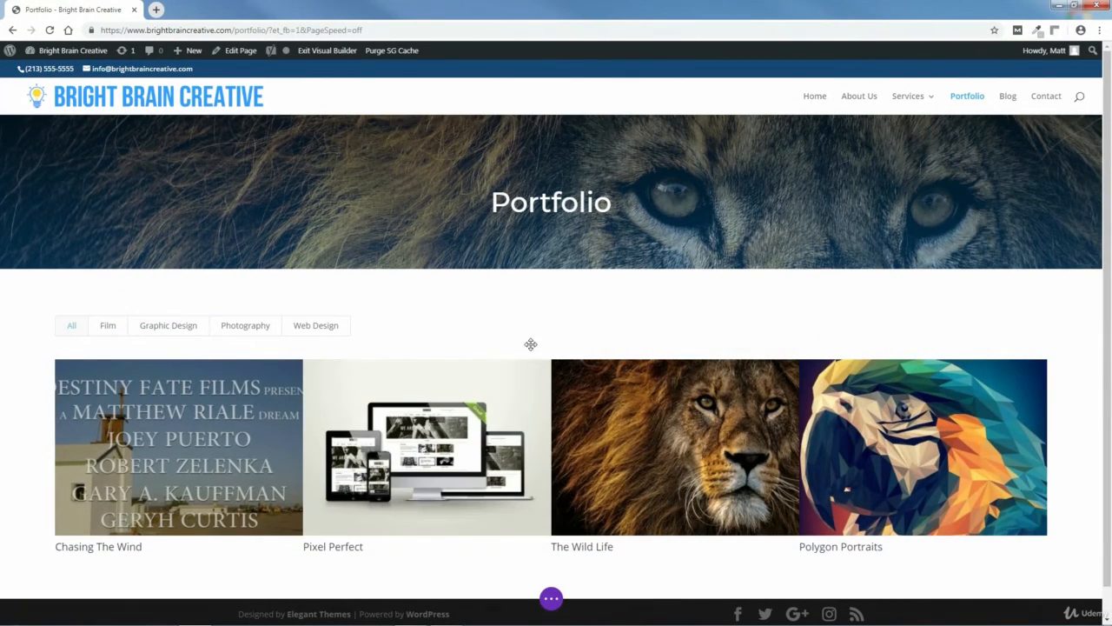
pyautogui.click(647, 179)
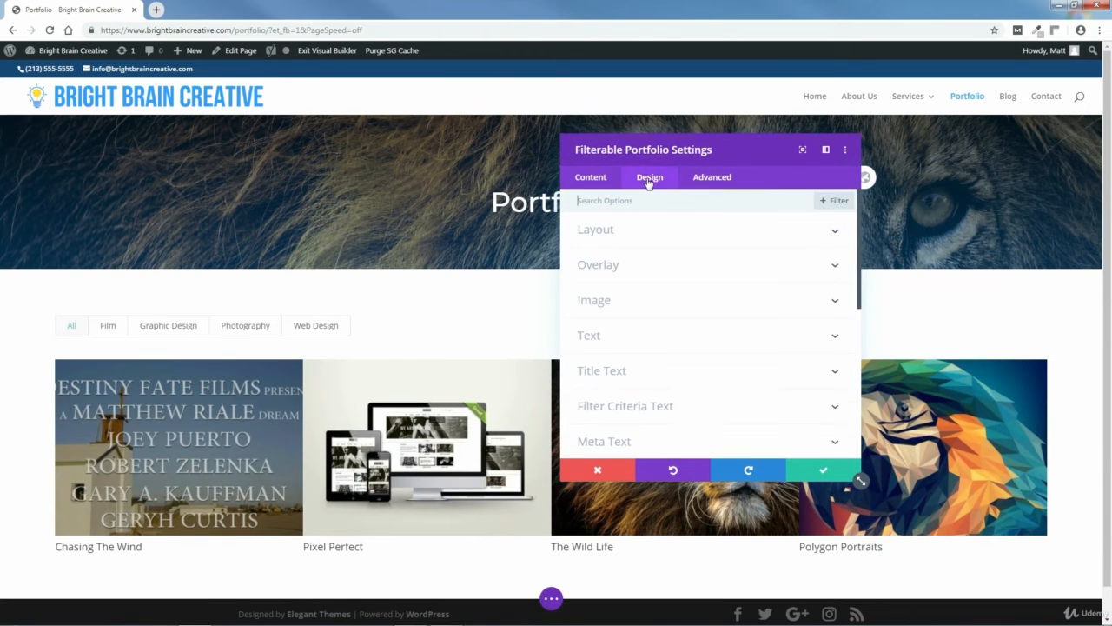
pyautogui.click(611, 263)
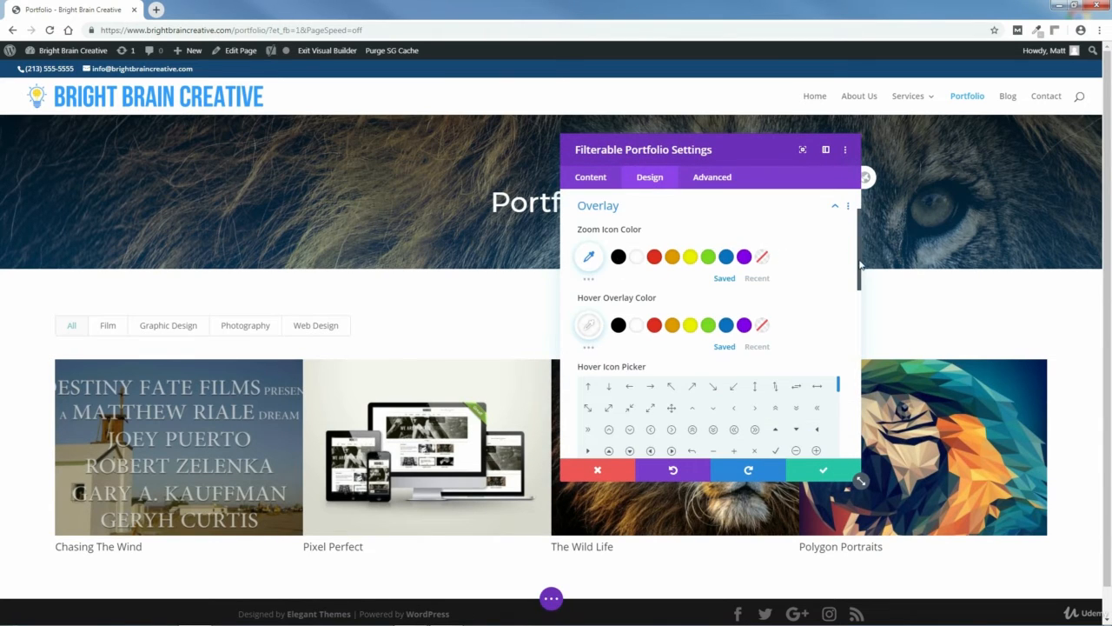
pyautogui.moveTo(861, 264); pyautogui.dragTo(860, 246)
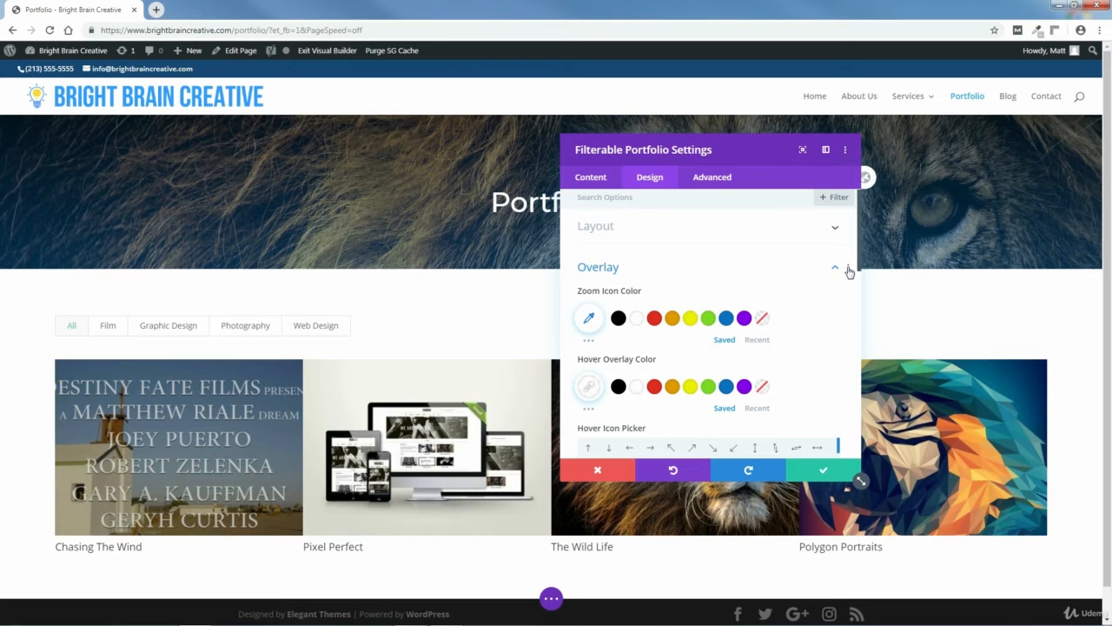
pyautogui.click(847, 268)
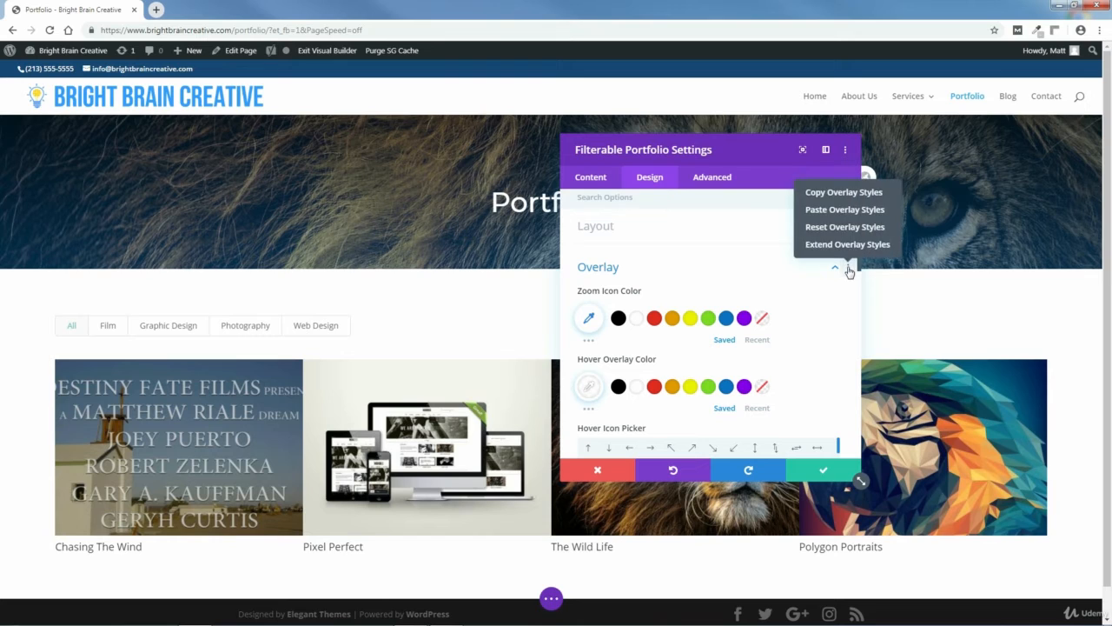
pyautogui.click(844, 210)
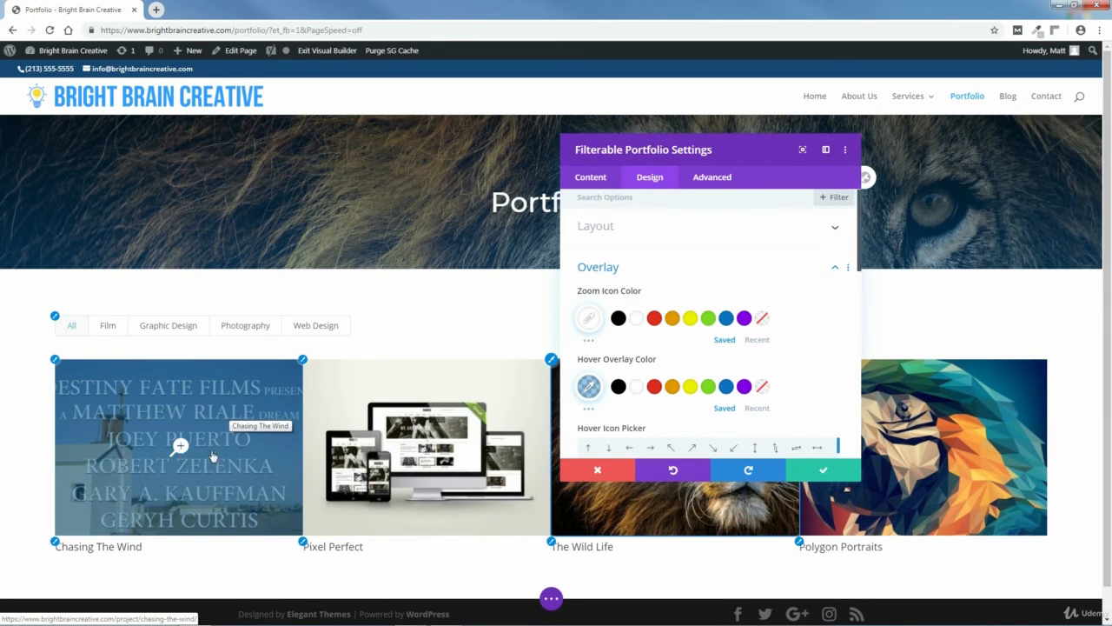
# Step: Set the portfolio overlay's hover icon to the solid circle with a right-pointing chevron, and collapse the overlay options
pyautogui.moveTo(858, 263); pyautogui.dragTo(845, 329)
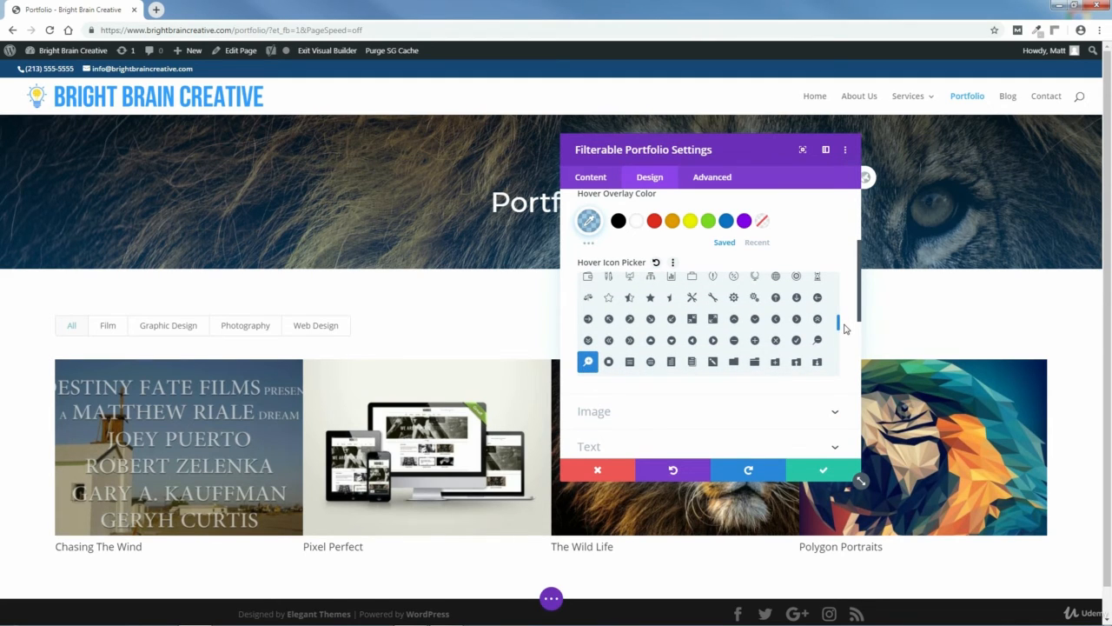
pyautogui.click(797, 319)
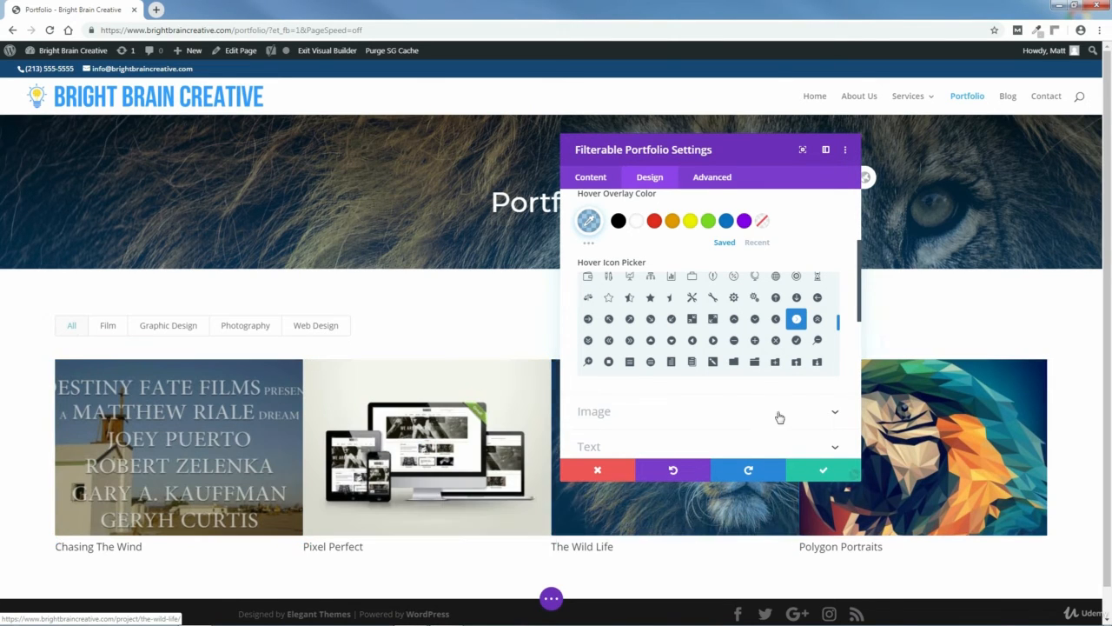
pyautogui.moveTo(861, 312); pyautogui.dragTo(858, 262)
pyautogui.click(832, 264)
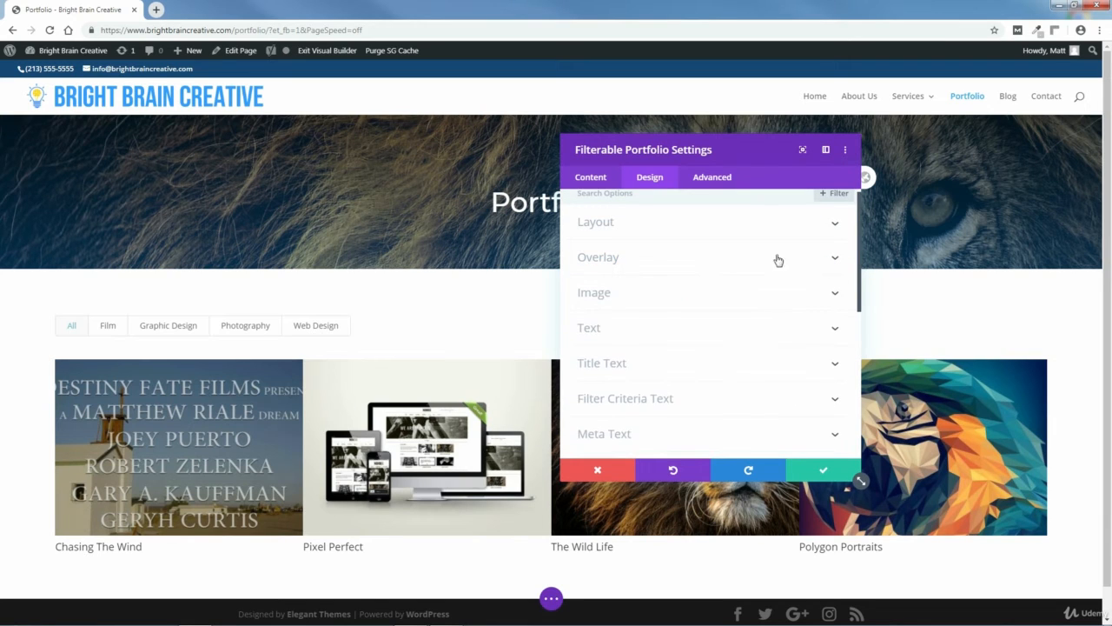
# Step: Apply the bottom-edge box shadow preset to the portfolio images
pyautogui.click(593, 296)
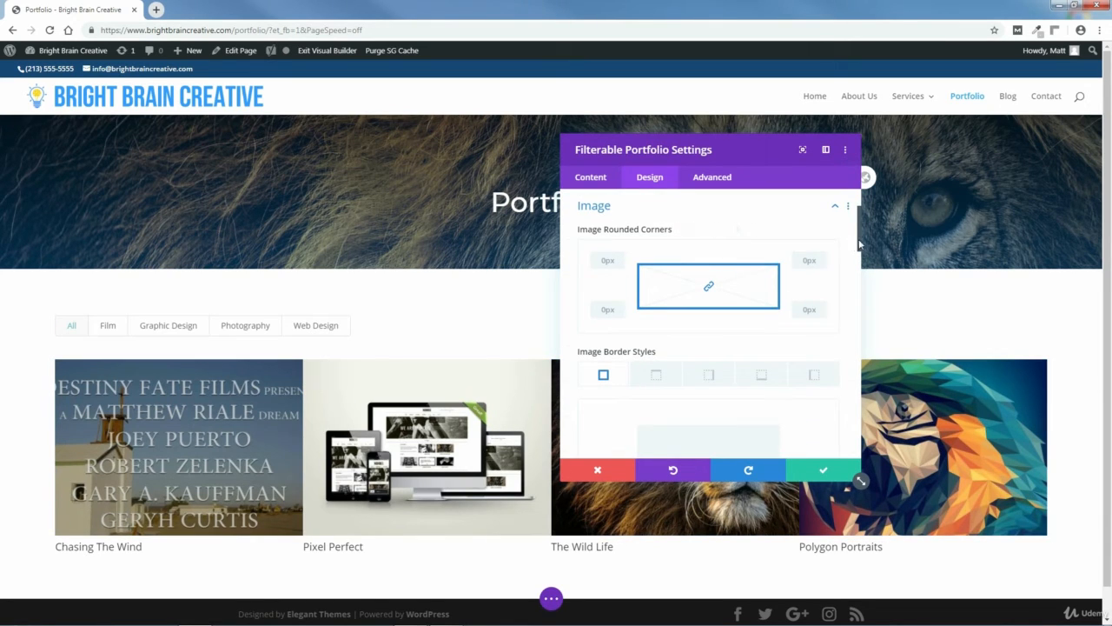
pyautogui.moveTo(858, 243); pyautogui.dragTo(870, 318)
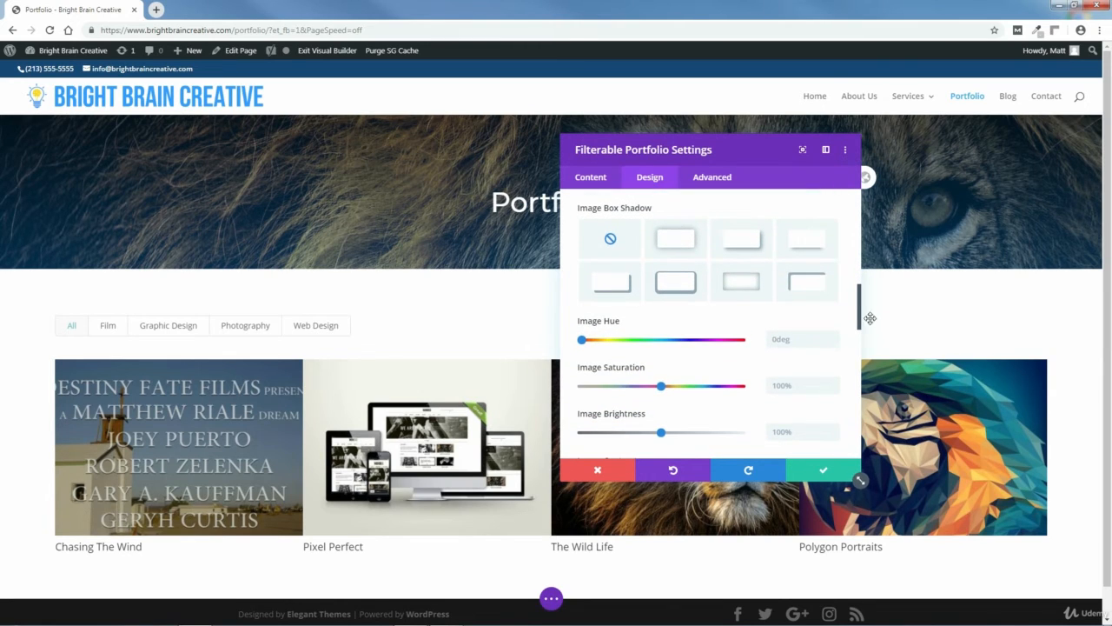
pyautogui.click(807, 246)
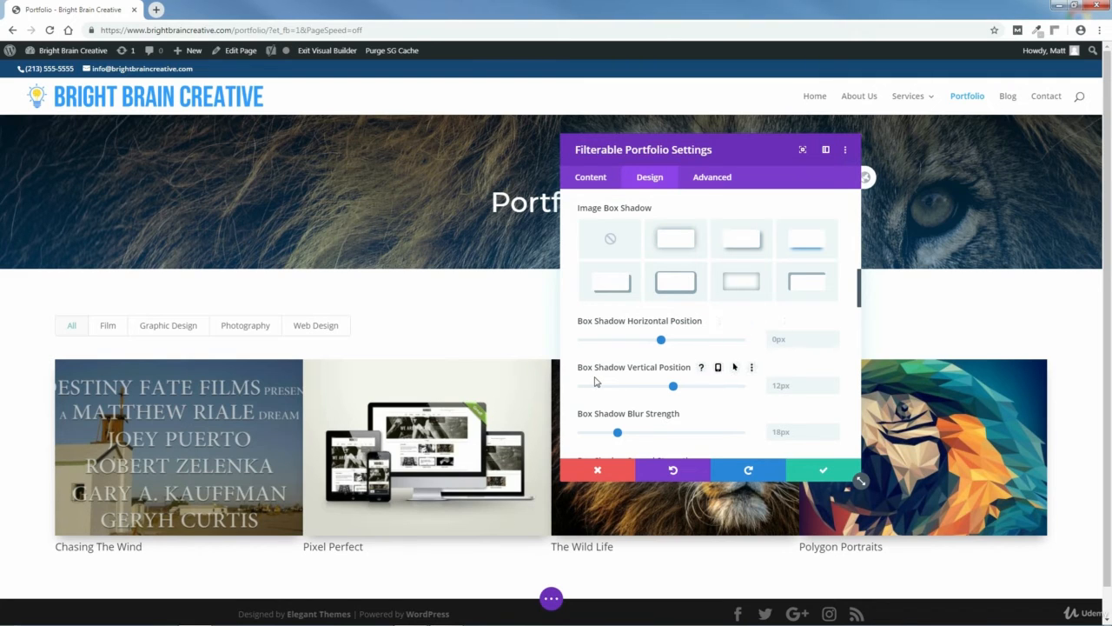
# Step: Enable hover values for the image box shadow's vertical position, setting 0px by default and 12px on hover
pyautogui.click(735, 367)
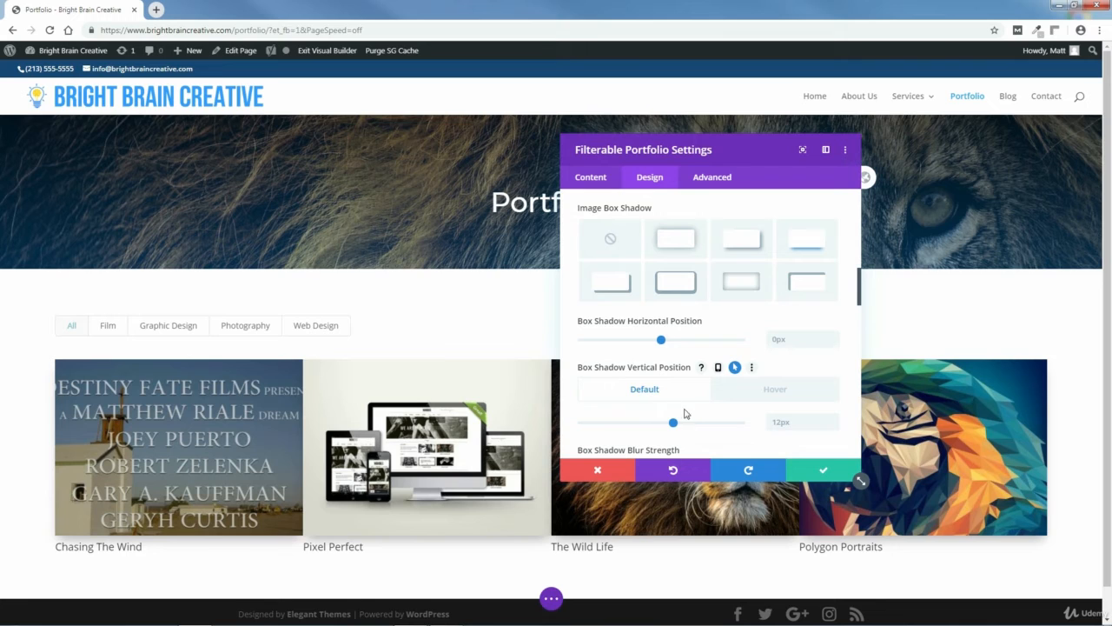
pyautogui.moveTo(666, 425)
pyautogui.mouseDown()
pyautogui.moveTo(634, 426)
pyautogui.moveTo(665, 423)
pyautogui.mouseUp()
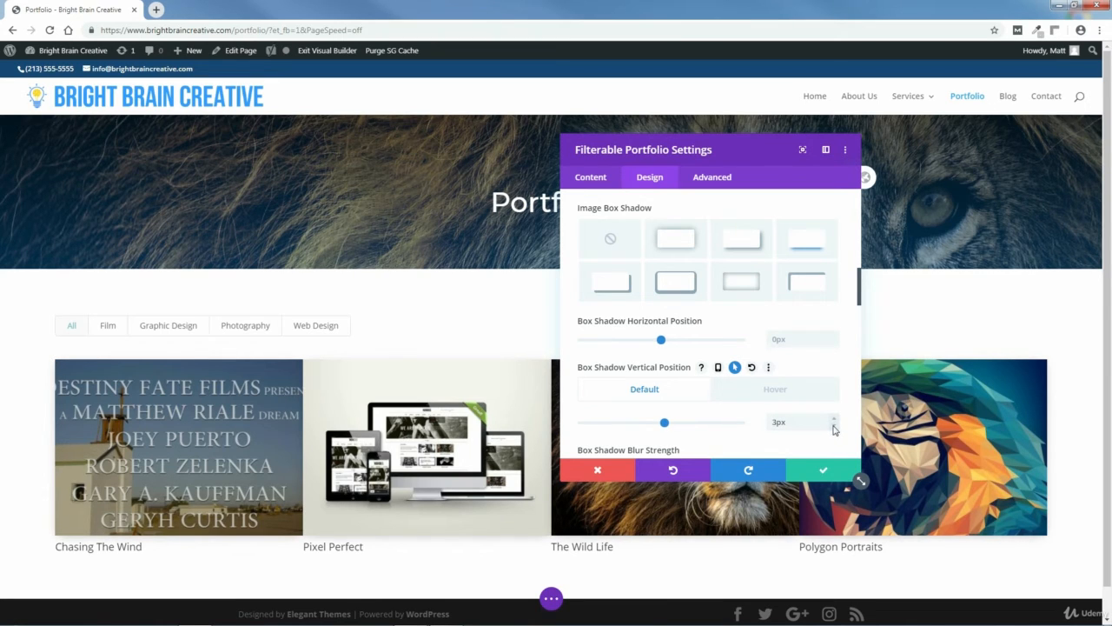
pyautogui.click(778, 397)
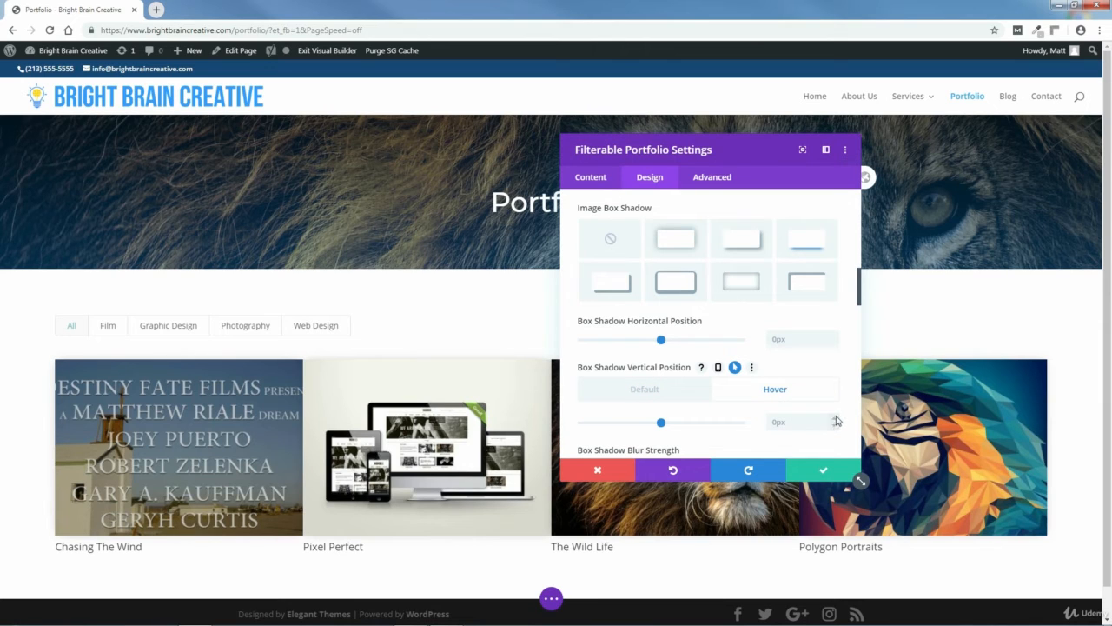
pyautogui.click(836, 419)
pyautogui.click(836, 418)
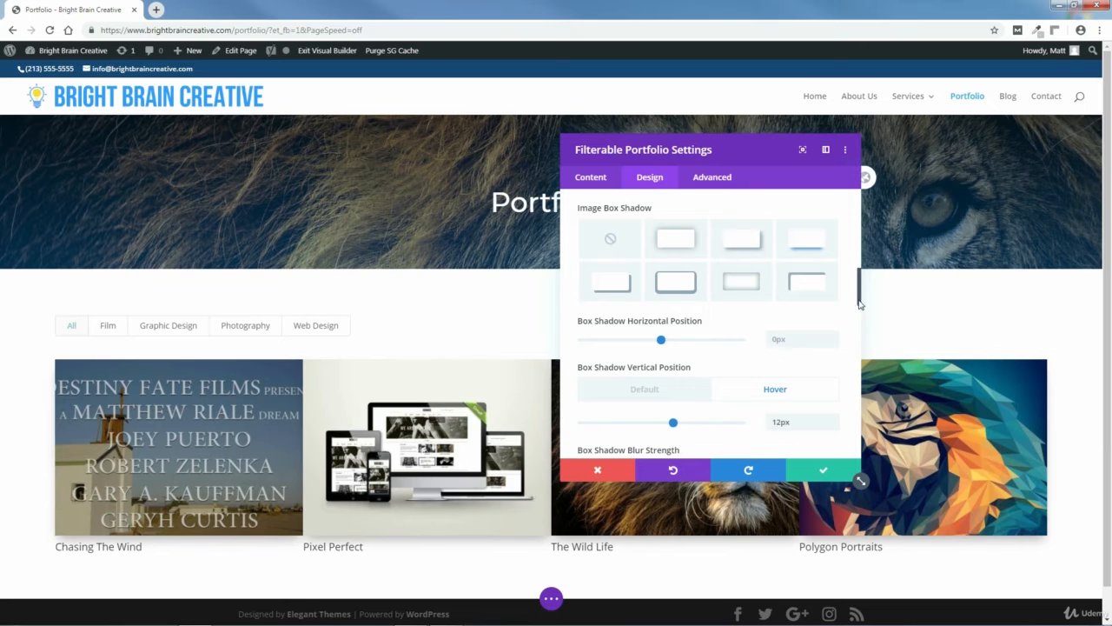
# Step: Enable hover values for the image box shadow's blur strength, setting 0px by default and 18px on hover, and compare both states
pyautogui.moveTo(861, 309); pyautogui.dragTo(863, 326)
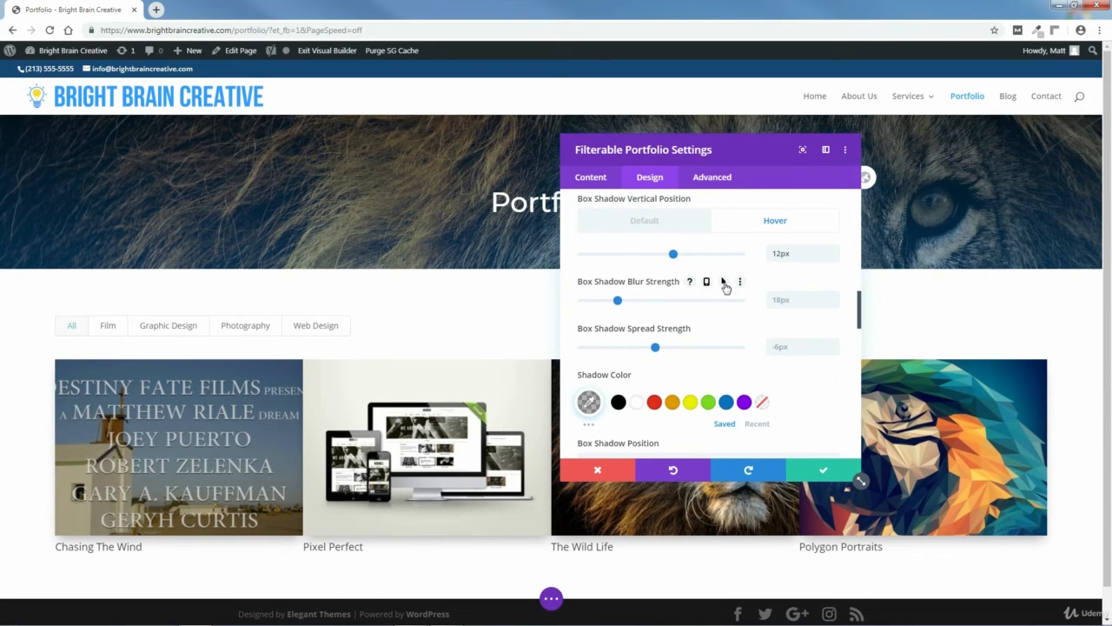
pyautogui.click(723, 283)
pyautogui.click(652, 304)
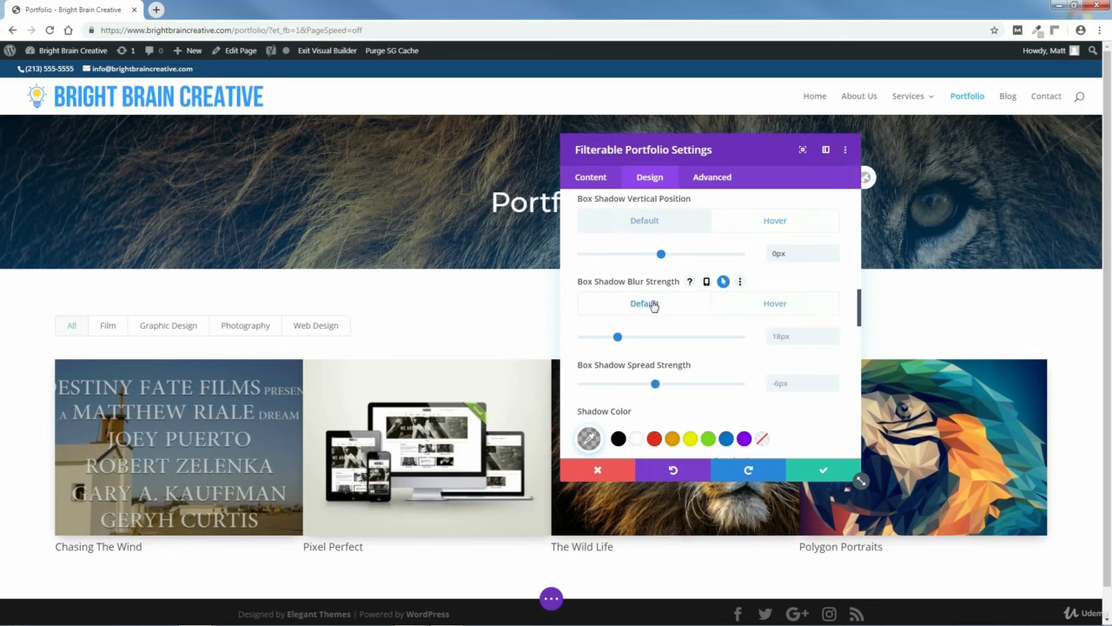
pyautogui.click(833, 343)
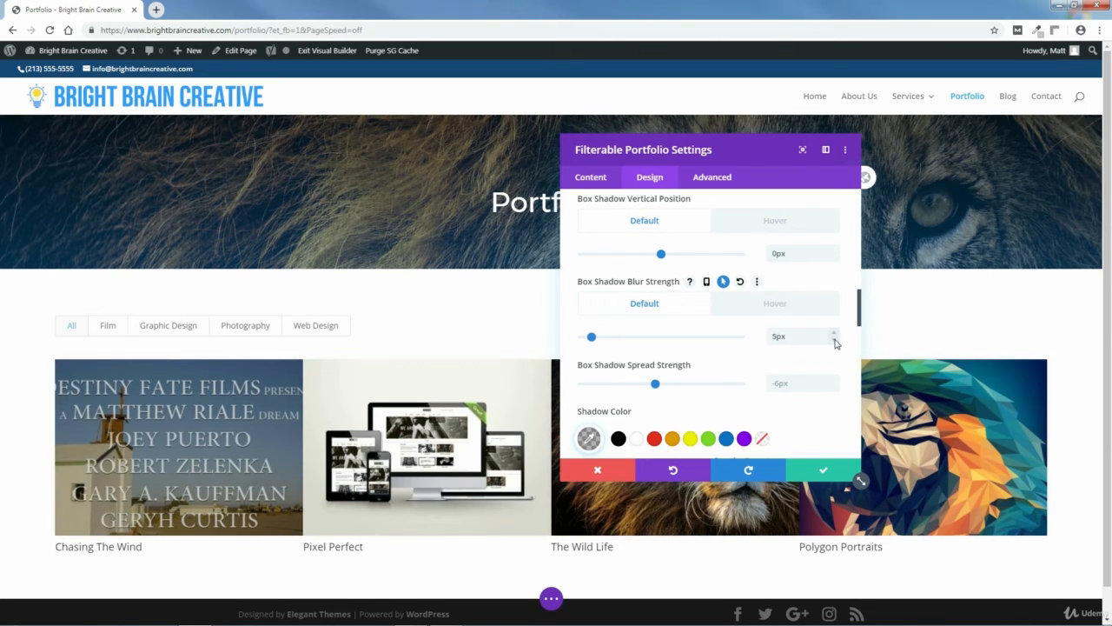
pyautogui.click(775, 305)
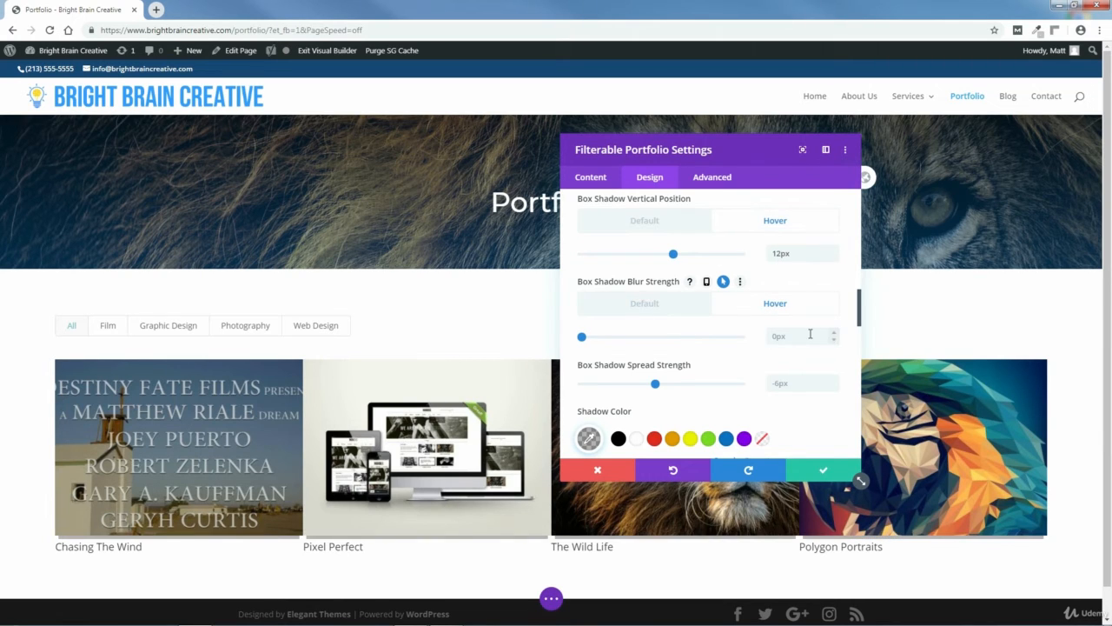
pyautogui.moveTo(584, 338); pyautogui.dragTo(605, 339)
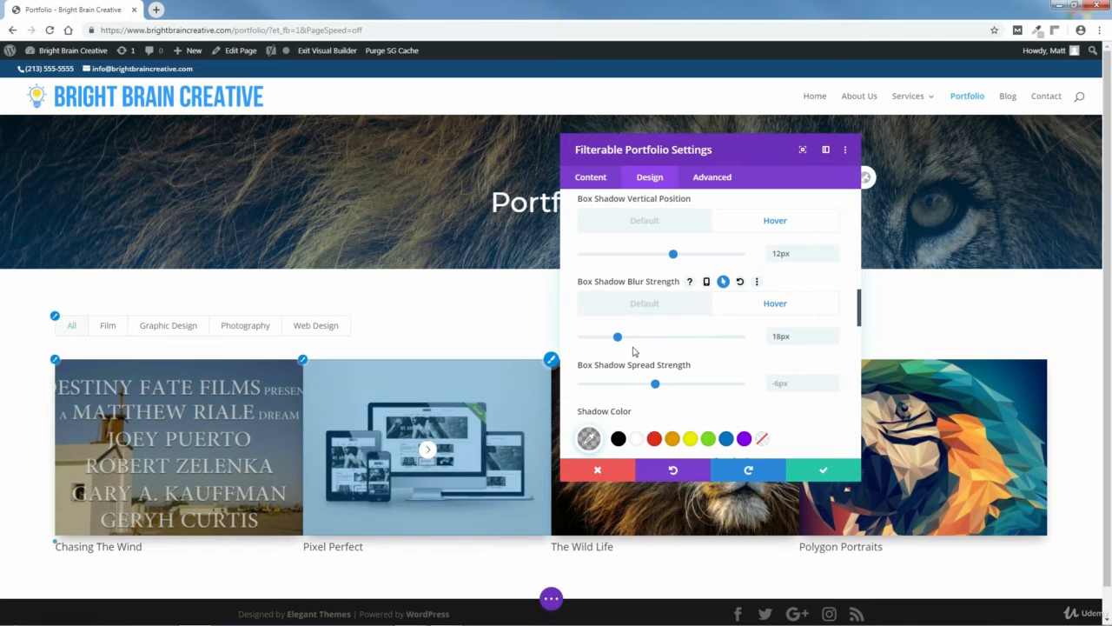
pyautogui.click(644, 222)
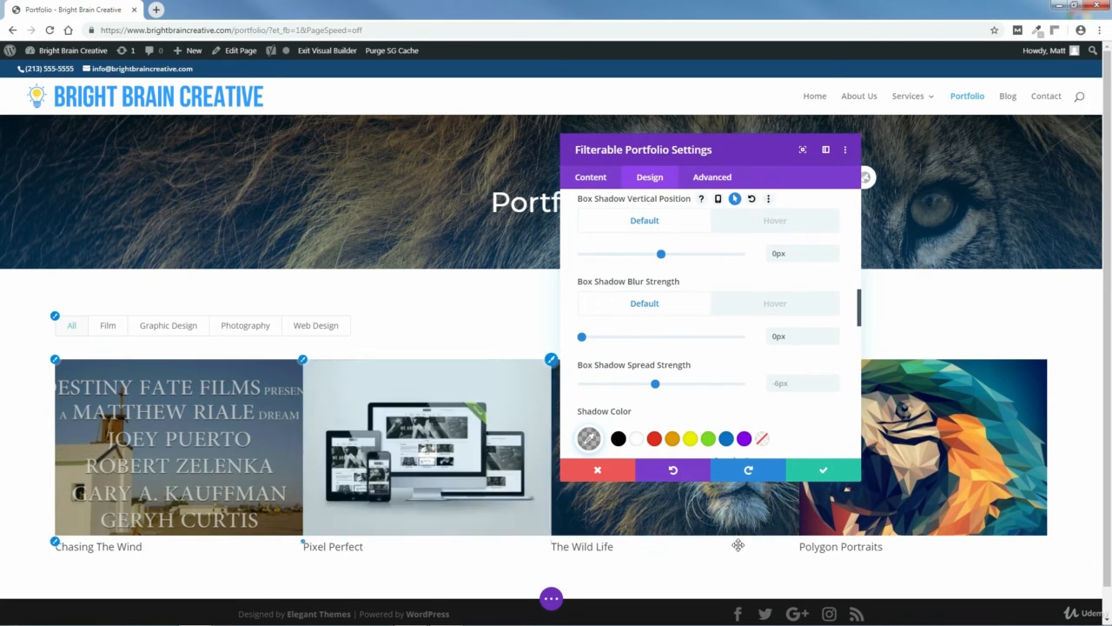
pyautogui.click(775, 223)
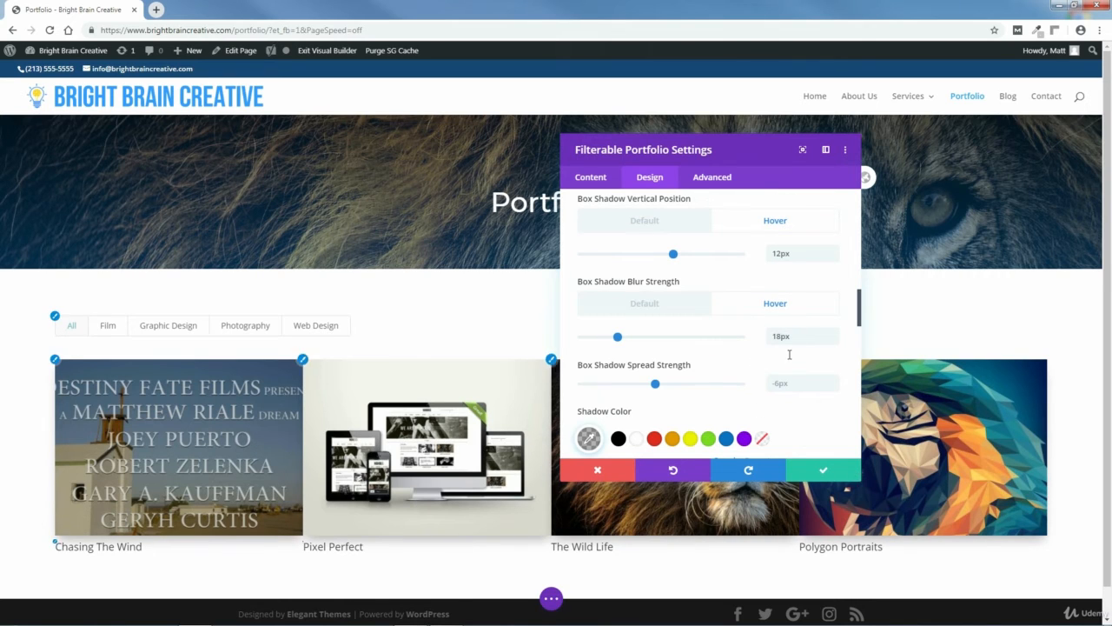
# Step: Set the image shadow color to near-black rgba(12,12,12) with opacity raised to about 0.49, and collapse the image options
pyautogui.moveTo(861, 315); pyautogui.dragTo(860, 337)
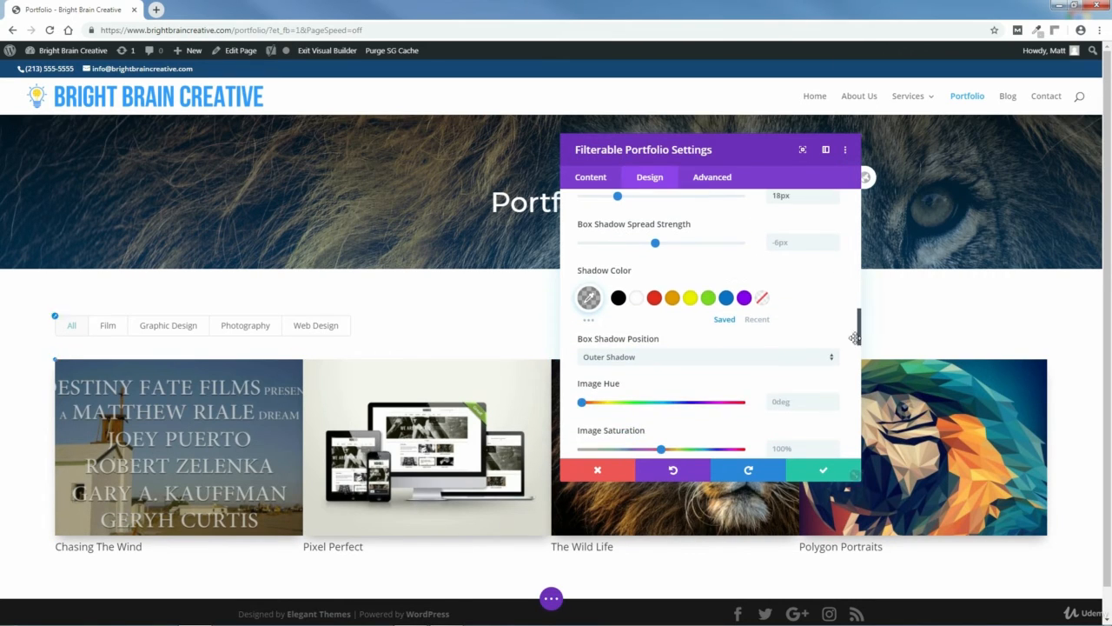
pyautogui.click(589, 297)
pyautogui.moveTo(580, 345); pyautogui.dragTo(571, 401)
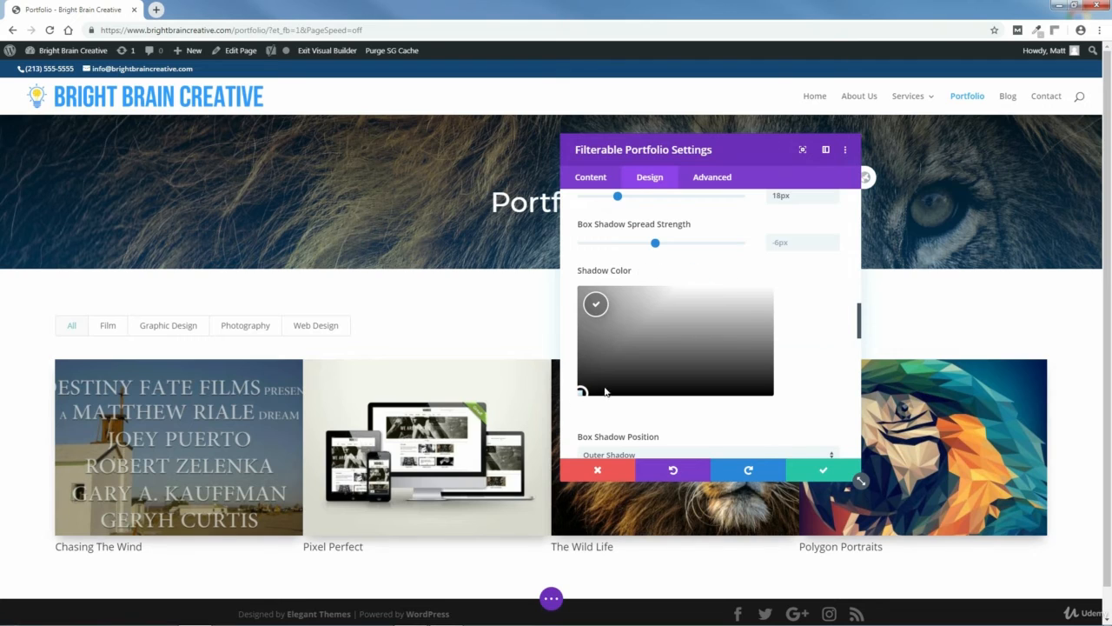
pyautogui.click(599, 299)
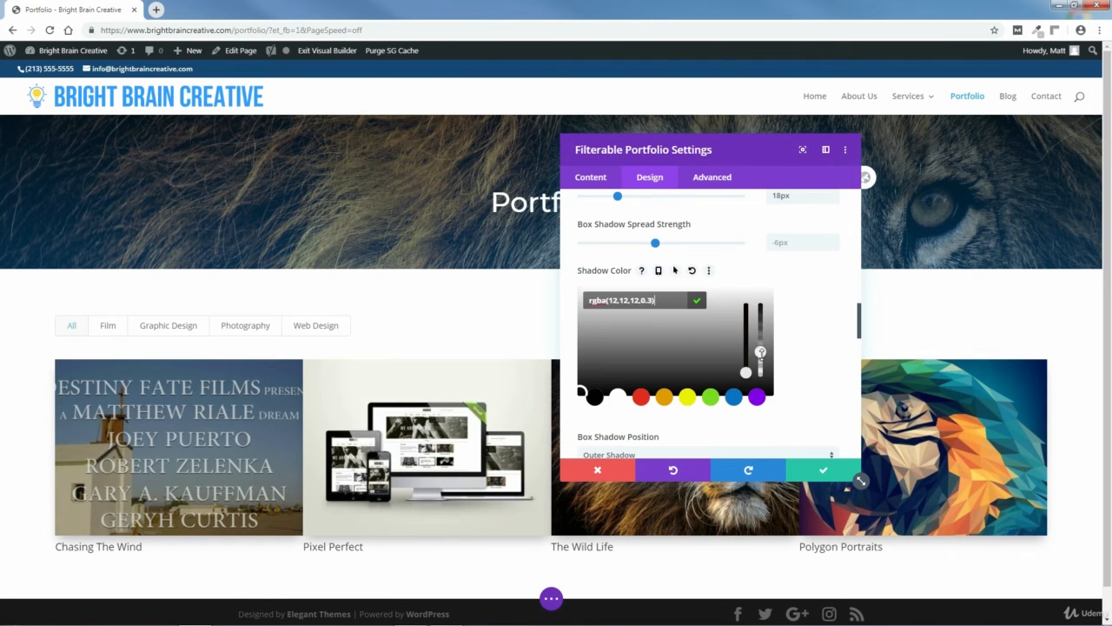
pyautogui.moveTo(760, 352); pyautogui.dragTo(762, 343)
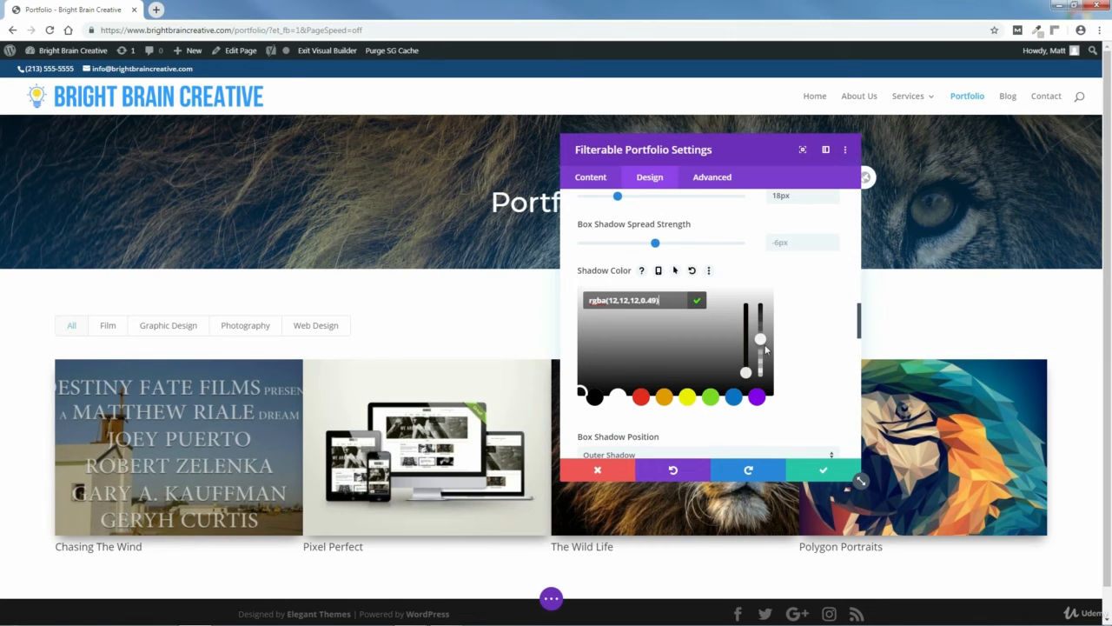
pyautogui.moveTo(764, 344); pyautogui.dragTo(768, 347)
pyautogui.moveTo(860, 330); pyautogui.dragTo(860, 220)
pyautogui.click(835, 269)
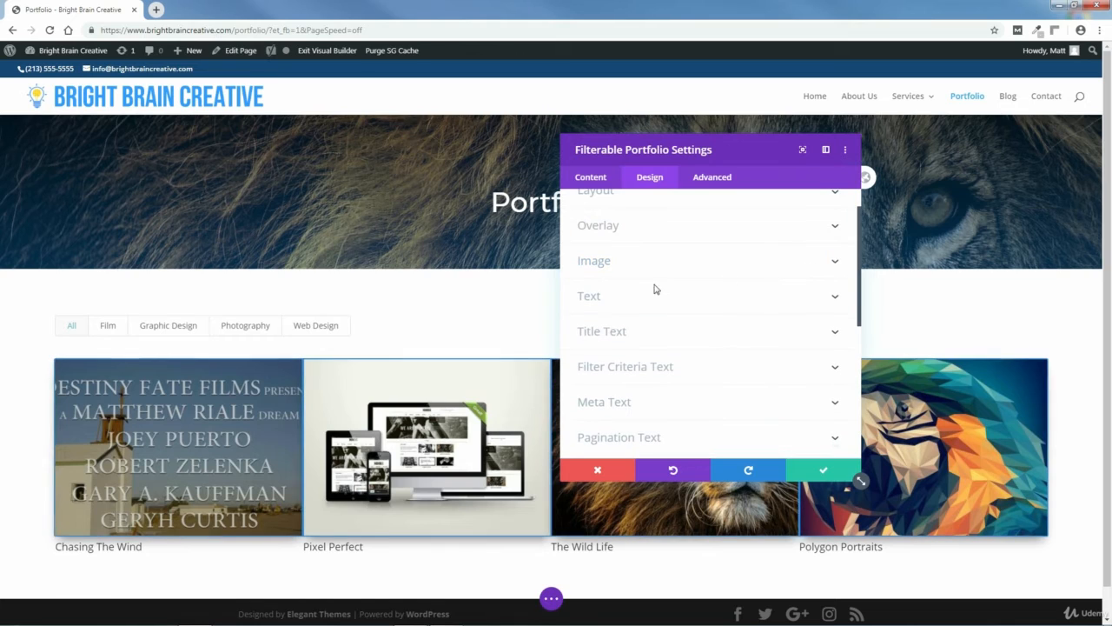
# Step: Set the portfolio title text color to blue #0c71c3 and collapse the title text options
pyautogui.click(600, 333)
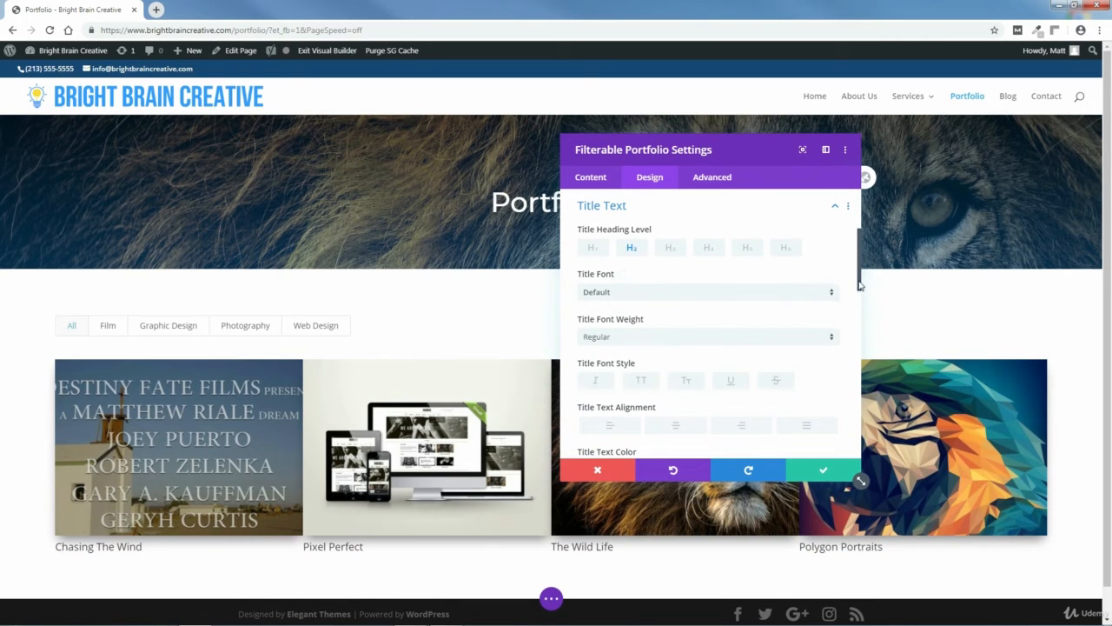
pyautogui.moveTo(861, 283); pyautogui.dragTo(863, 324)
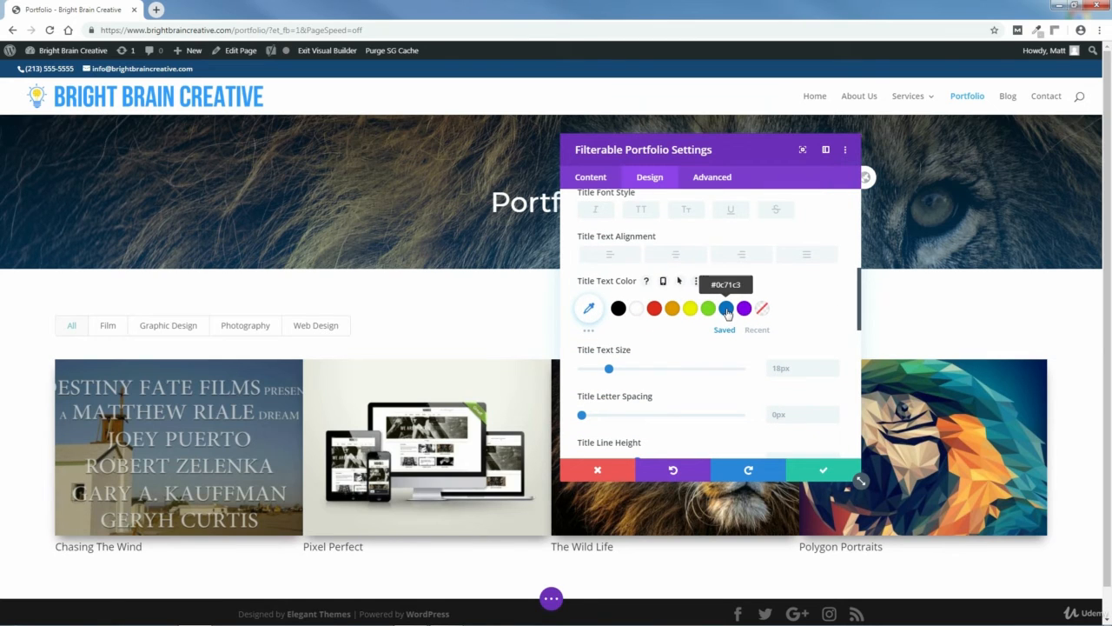
pyautogui.click(726, 309)
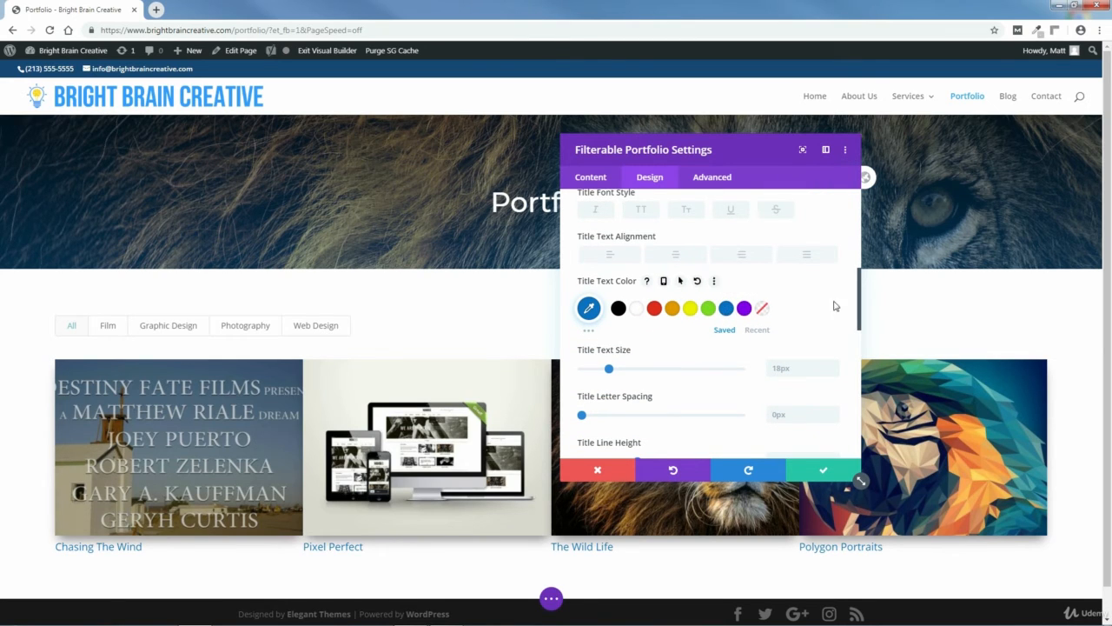
pyautogui.moveTo(859, 306); pyautogui.dragTo(859, 236)
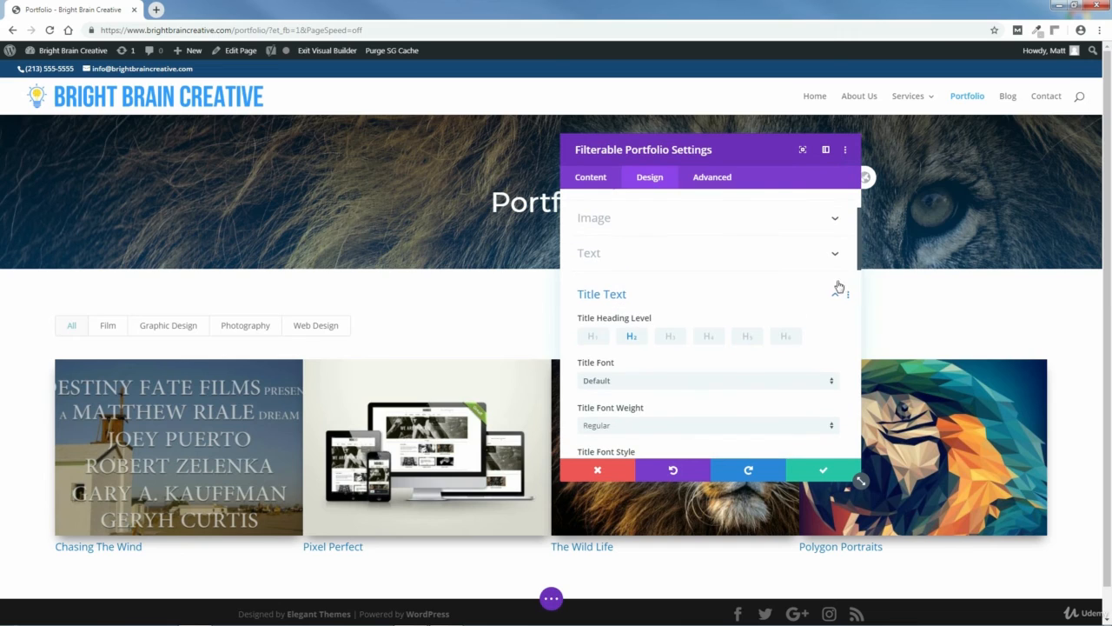
pyautogui.click(836, 289)
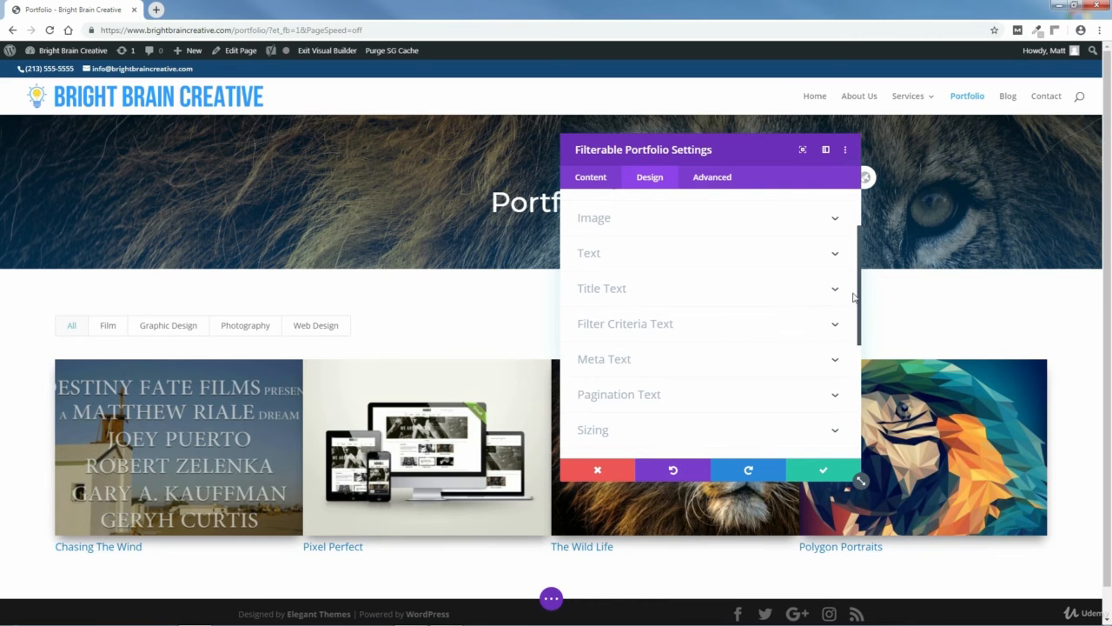
# Step: Apply the Slide animation style to the filterable portfolio with its animation direction set to Right
pyautogui.moveTo(859, 301); pyautogui.dragTo(863, 422)
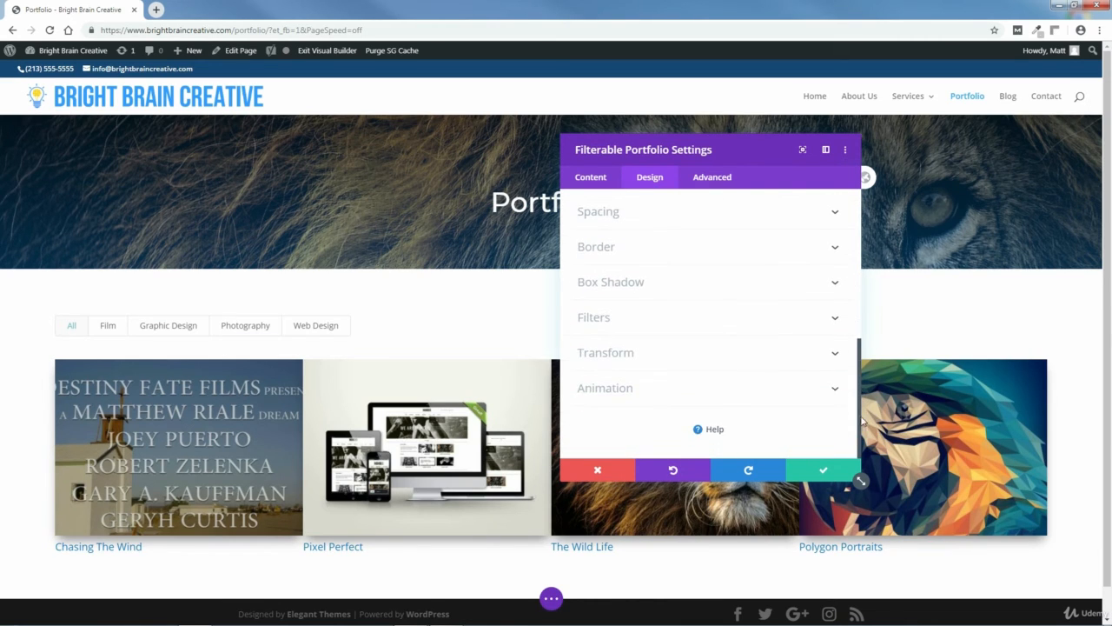
pyautogui.click(614, 389)
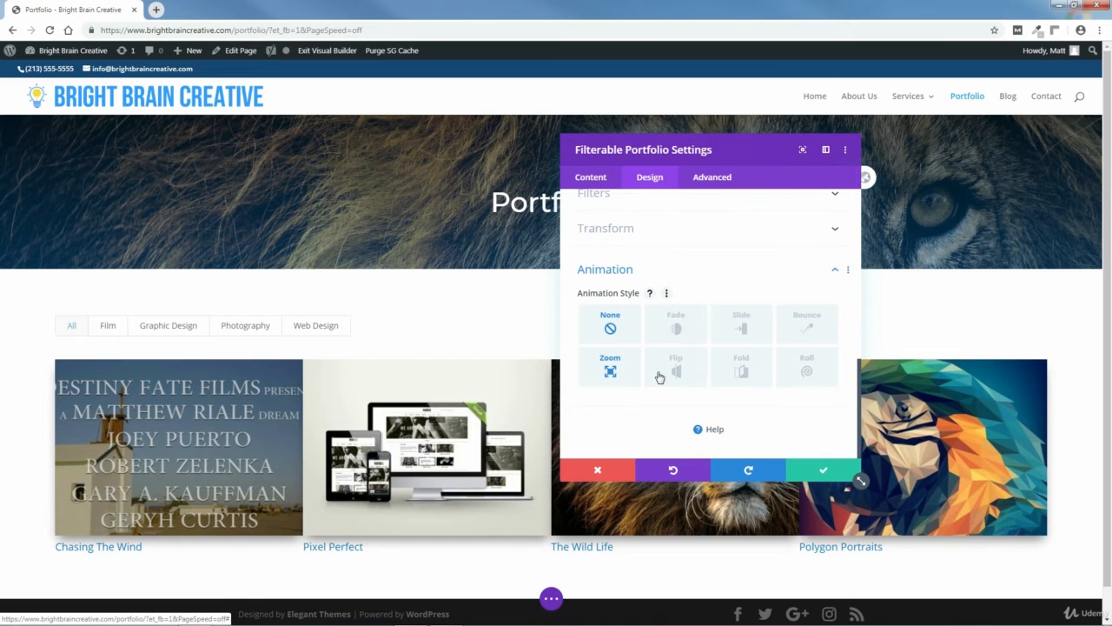
pyautogui.click(742, 328)
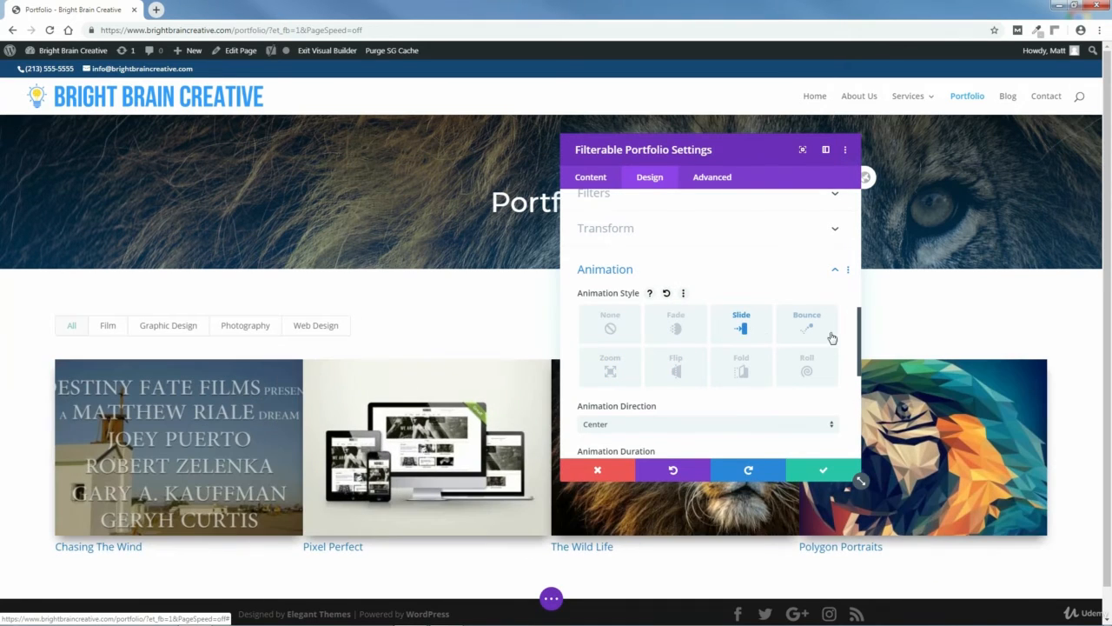
pyautogui.moveTo(862, 346); pyautogui.dragTo(856, 382)
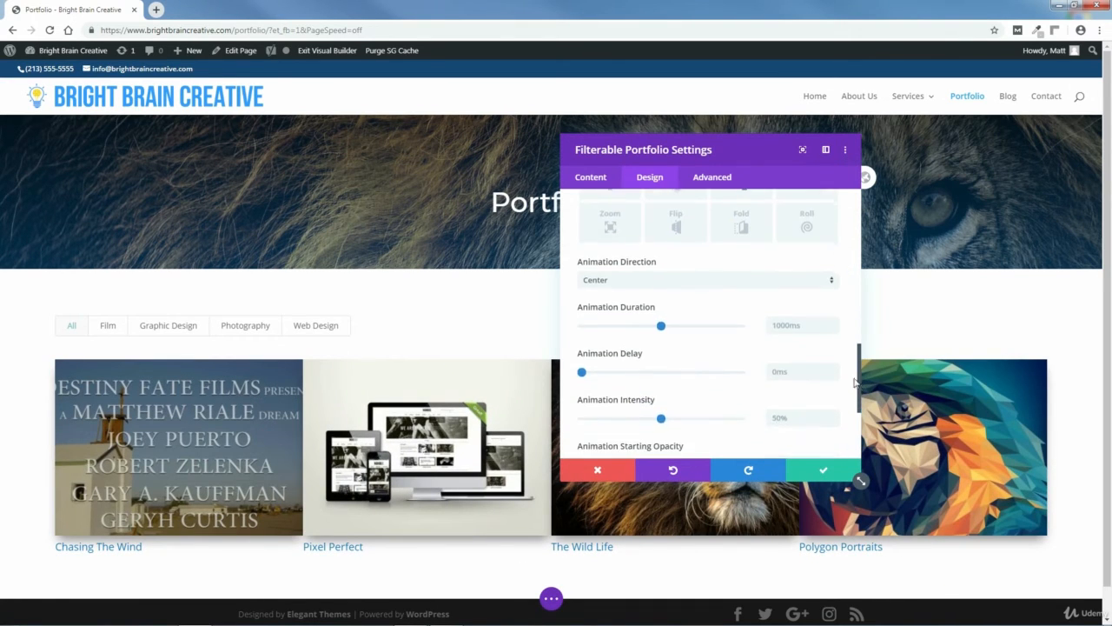
pyautogui.click(637, 282)
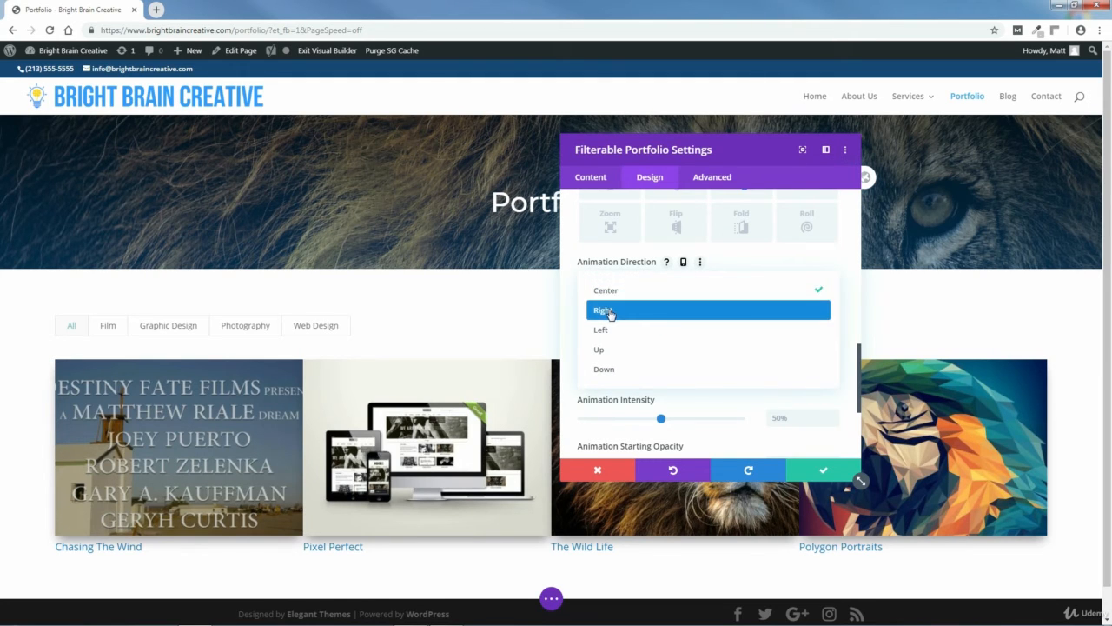
pyautogui.click(610, 313)
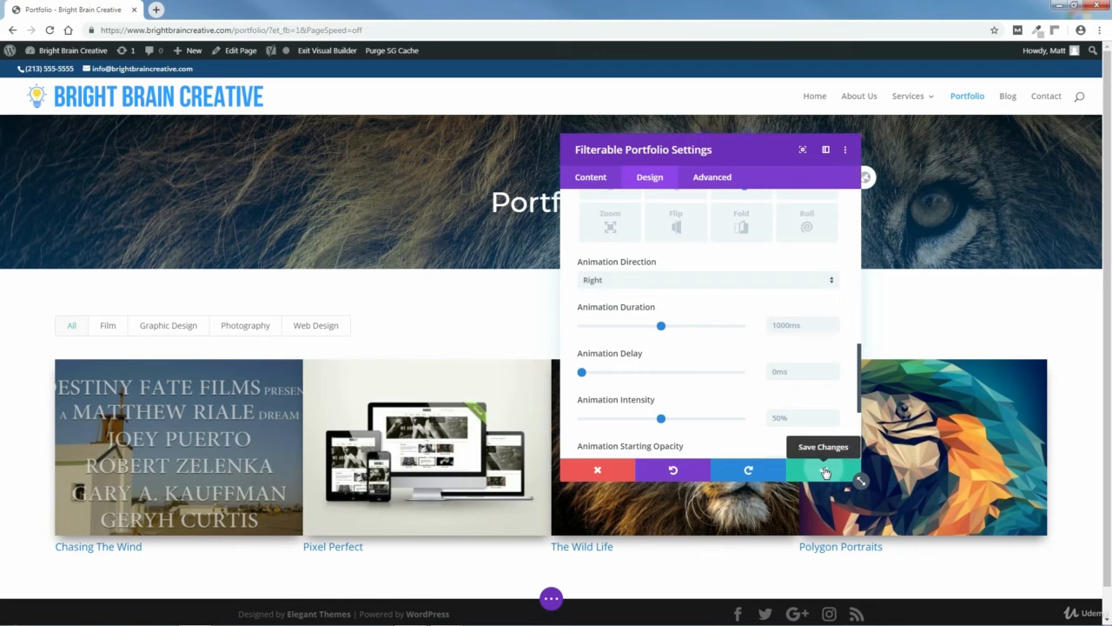
# Step: Save the filterable portfolio module's settings and save the page
pyautogui.click(825, 472)
pyautogui.click(551, 598)
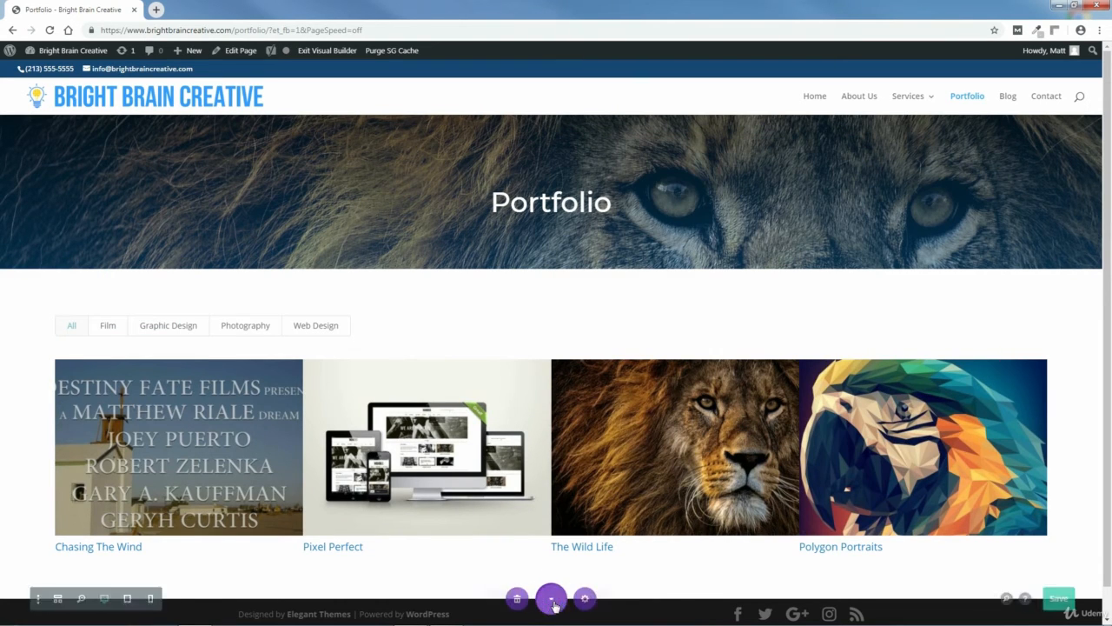
pyautogui.click(1069, 599)
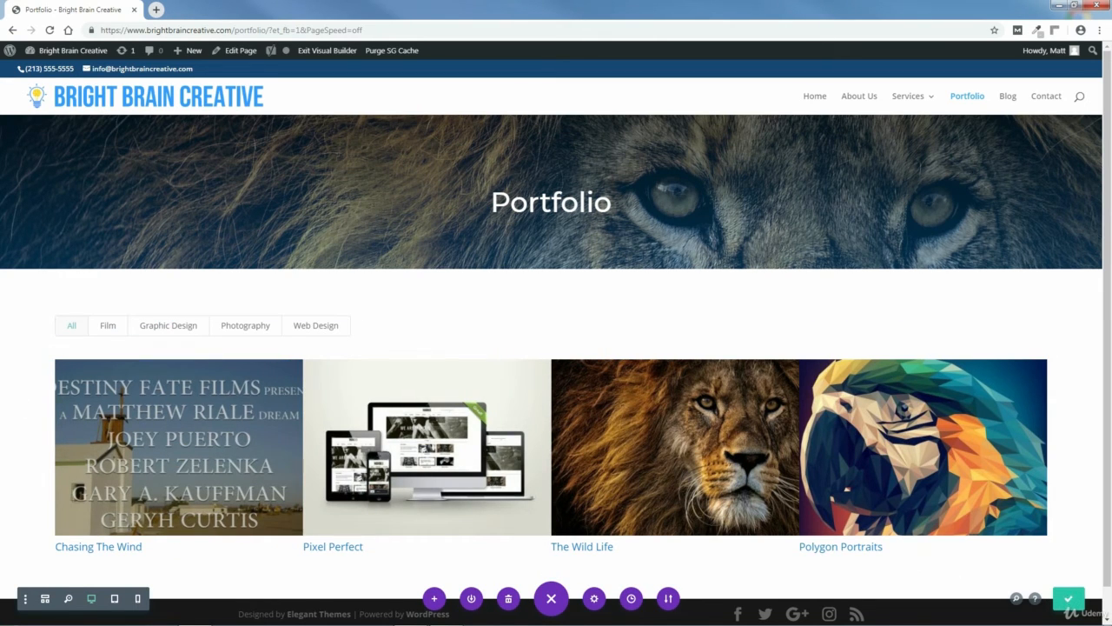
# Step: Insert the saved Footer section from the library below the portfolio section
pyautogui.moveTo(1107, 505); pyautogui.dragTo(1107, 536)
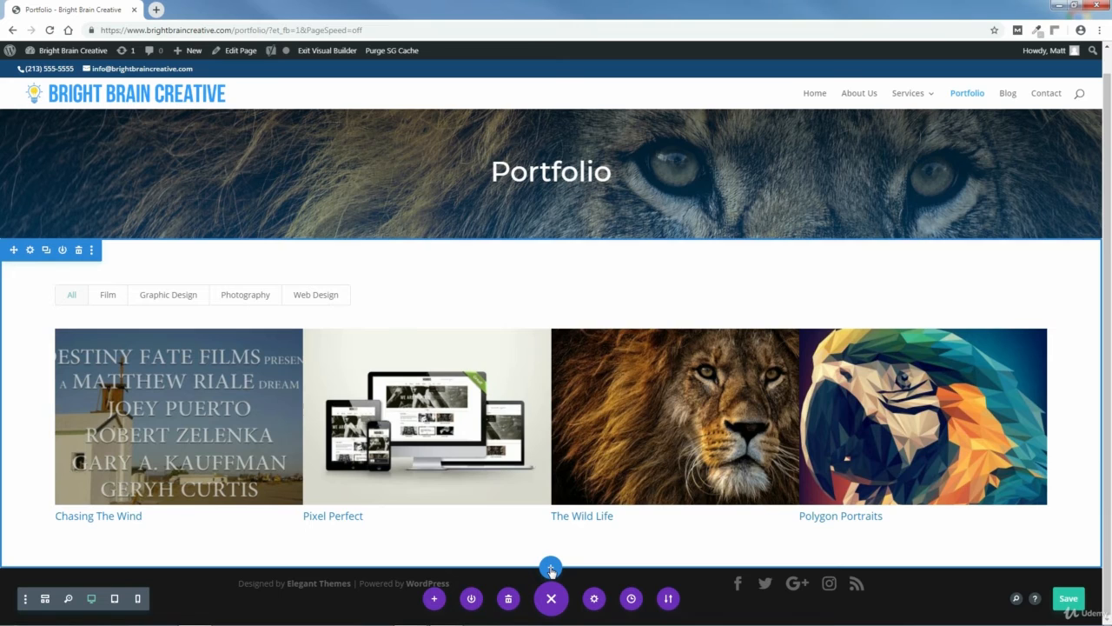
pyautogui.click(551, 569)
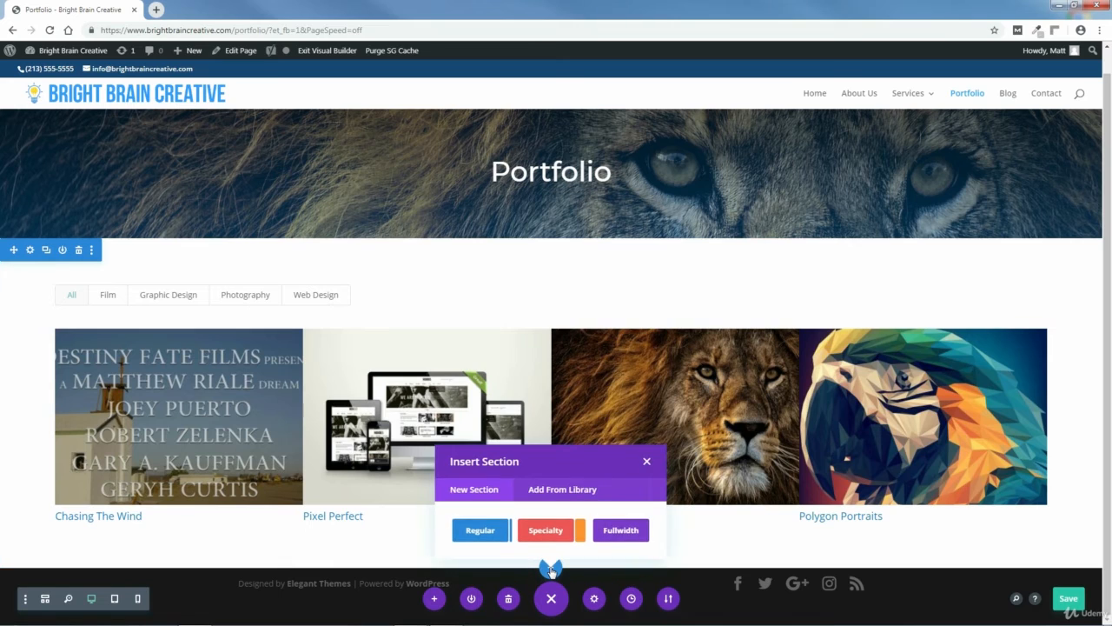
pyautogui.click(561, 492)
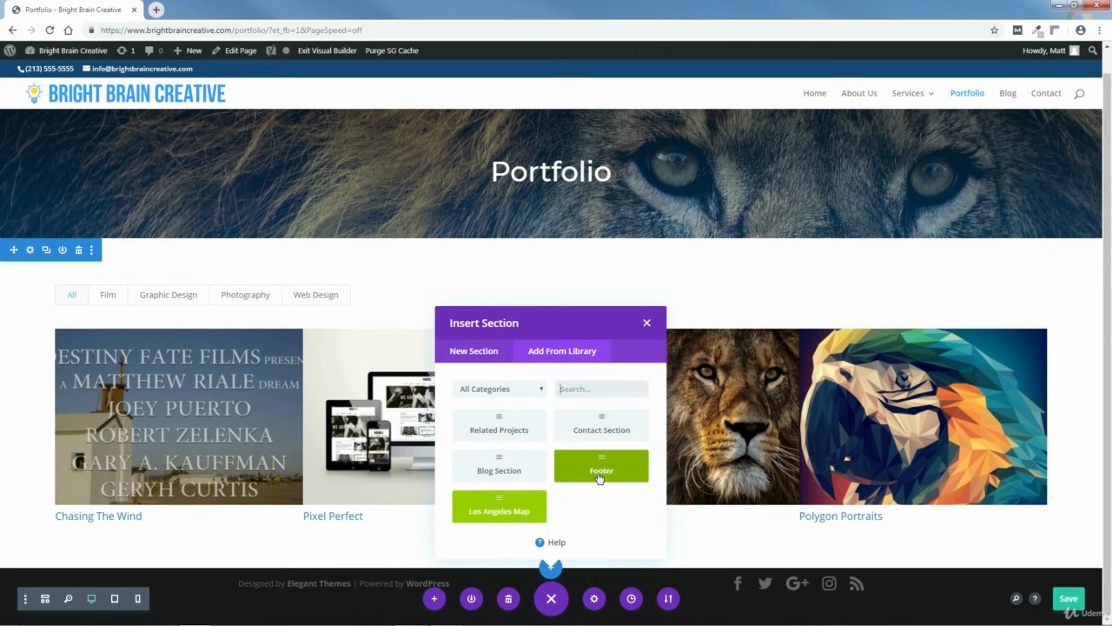
pyautogui.click(601, 475)
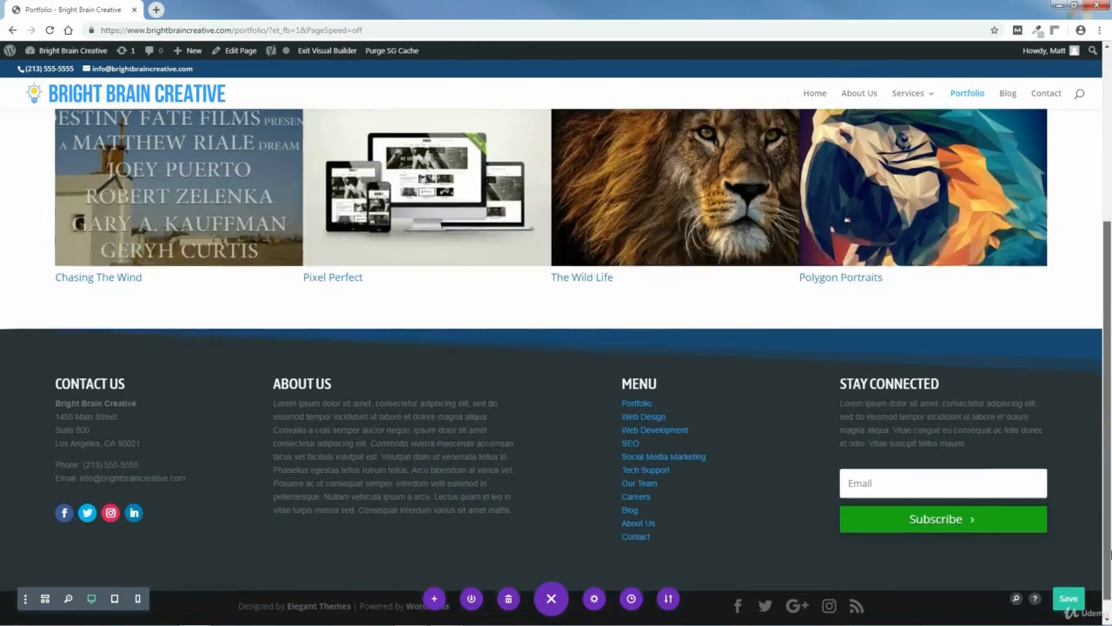
# Step: Save the page with its footer and exit the Visual Builder
pyautogui.moveTo(1111, 554); pyautogui.dragTo(1110, 422)
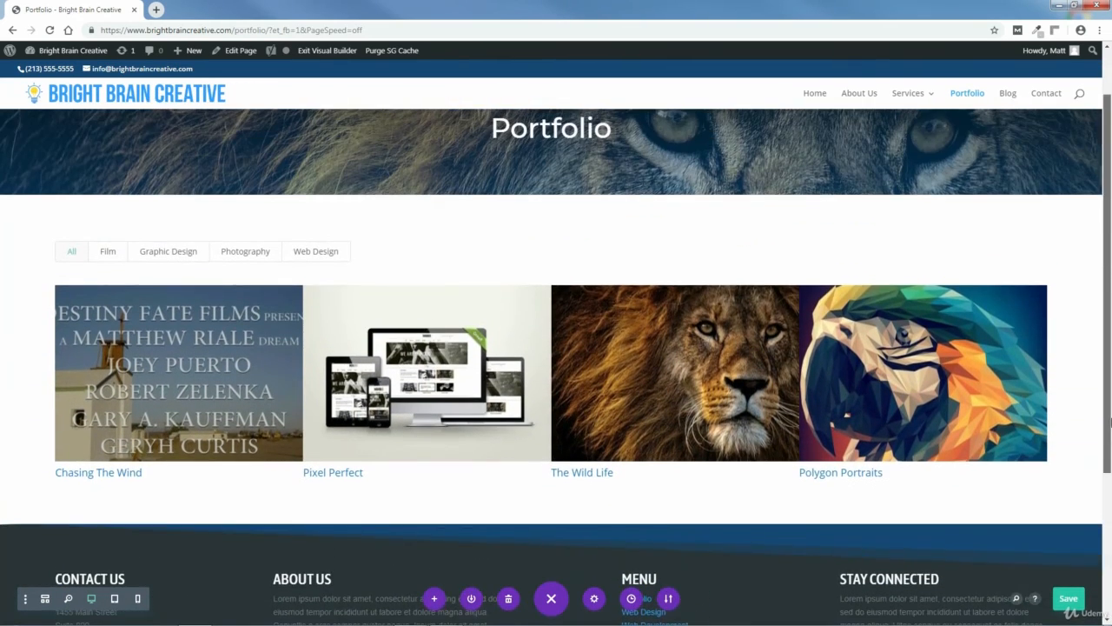
pyautogui.click(1067, 598)
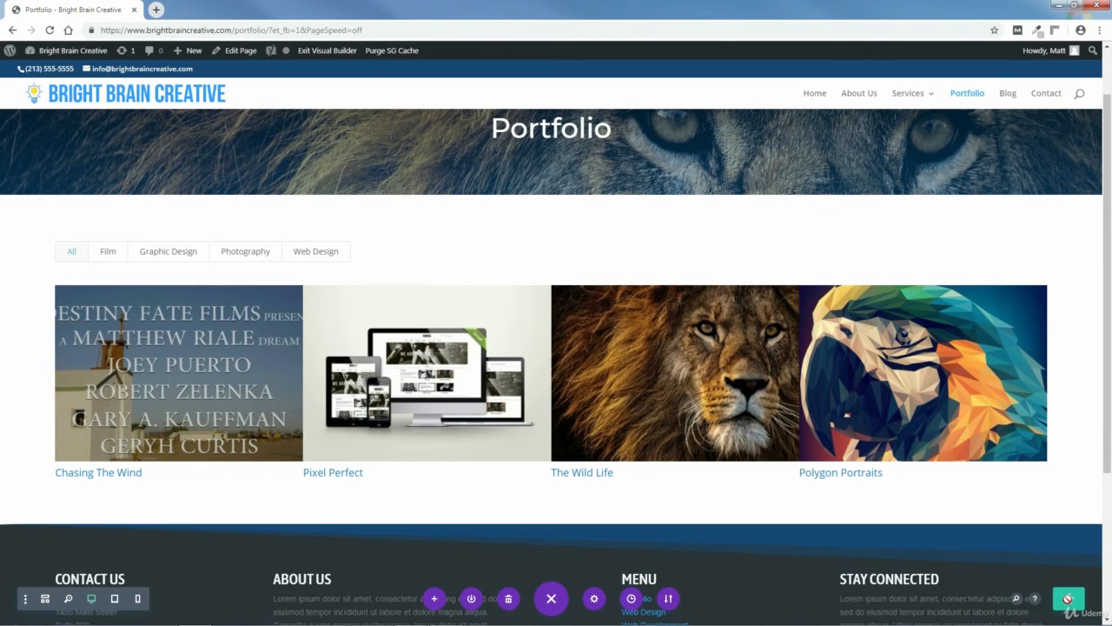
pyautogui.moveTo(1108, 456); pyautogui.dragTo(1108, 413)
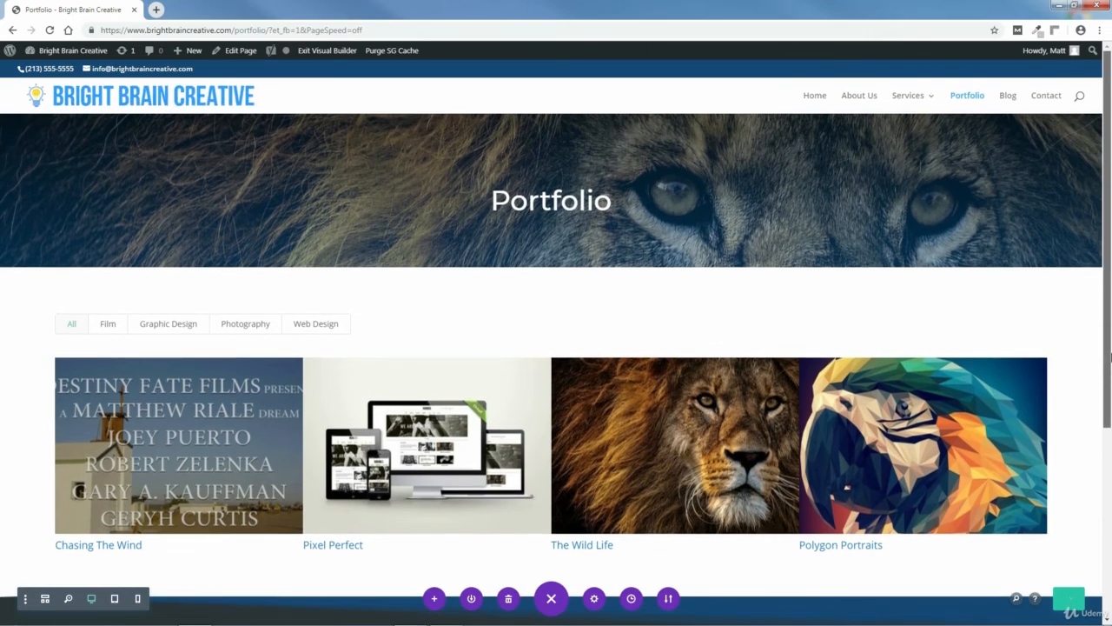
pyautogui.click(326, 52)
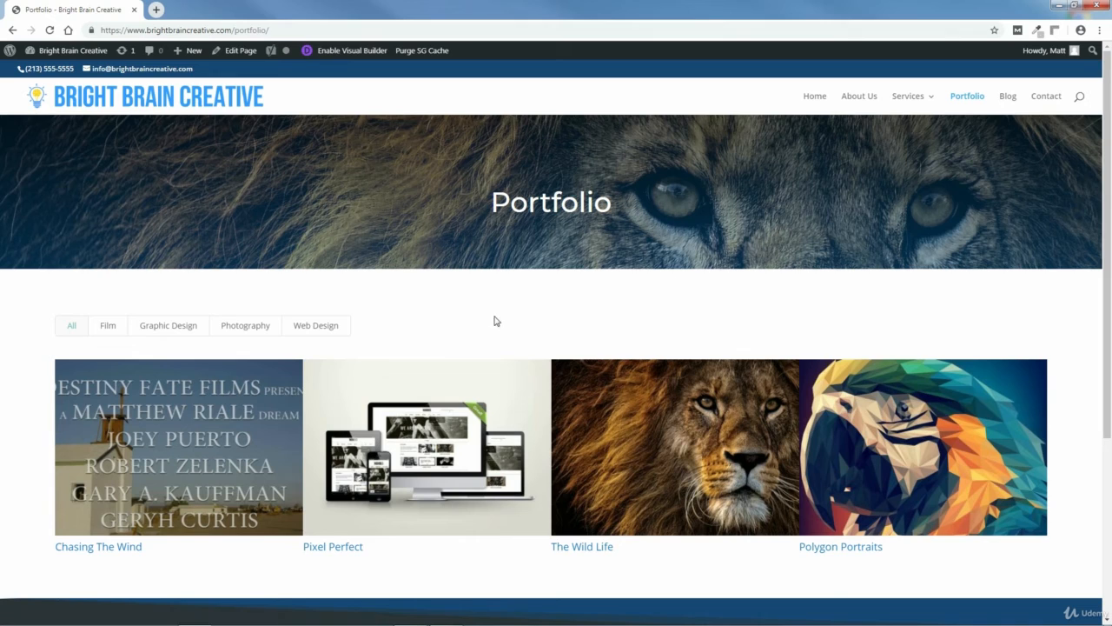
# Step: Test the live portfolio's Film, Graphic Design, Photography and Web Design filters
pyautogui.click(109, 331)
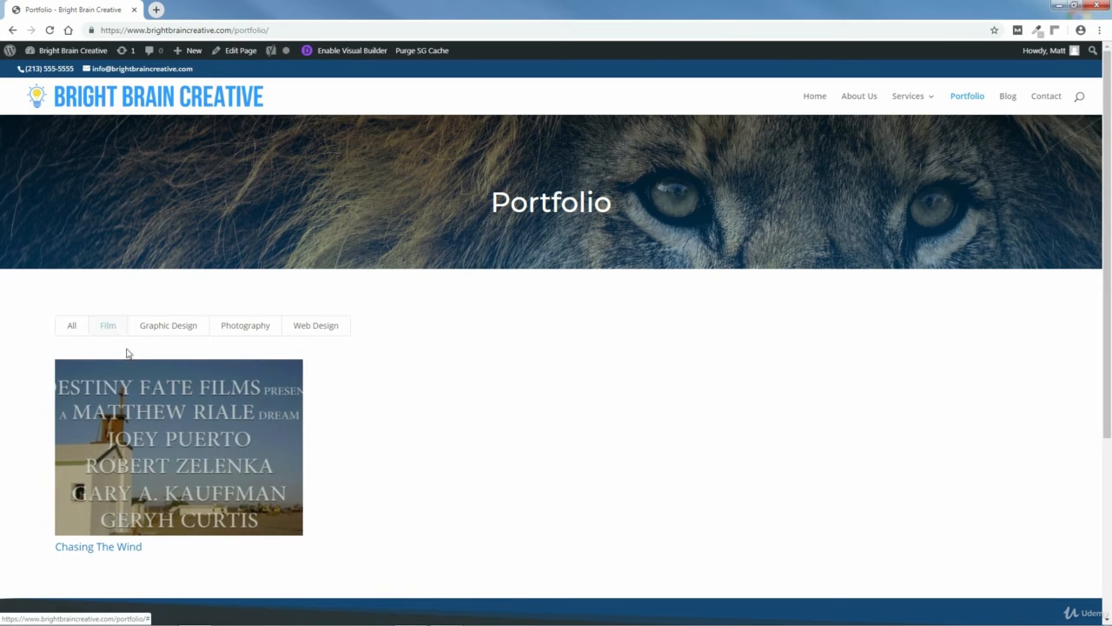
pyautogui.click(160, 327)
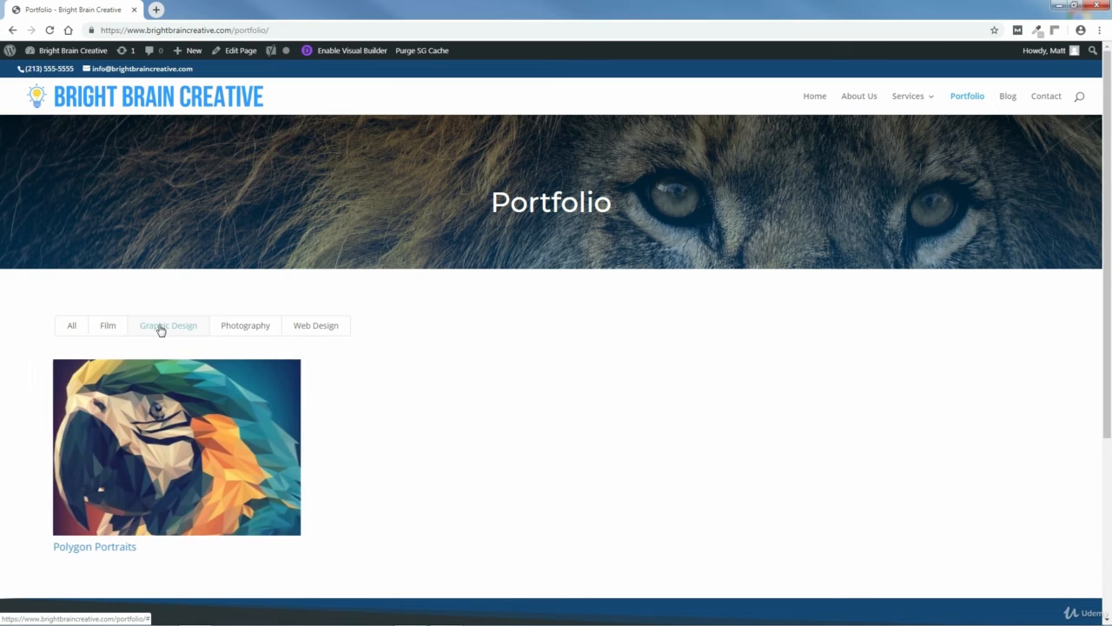
pyautogui.click(246, 331)
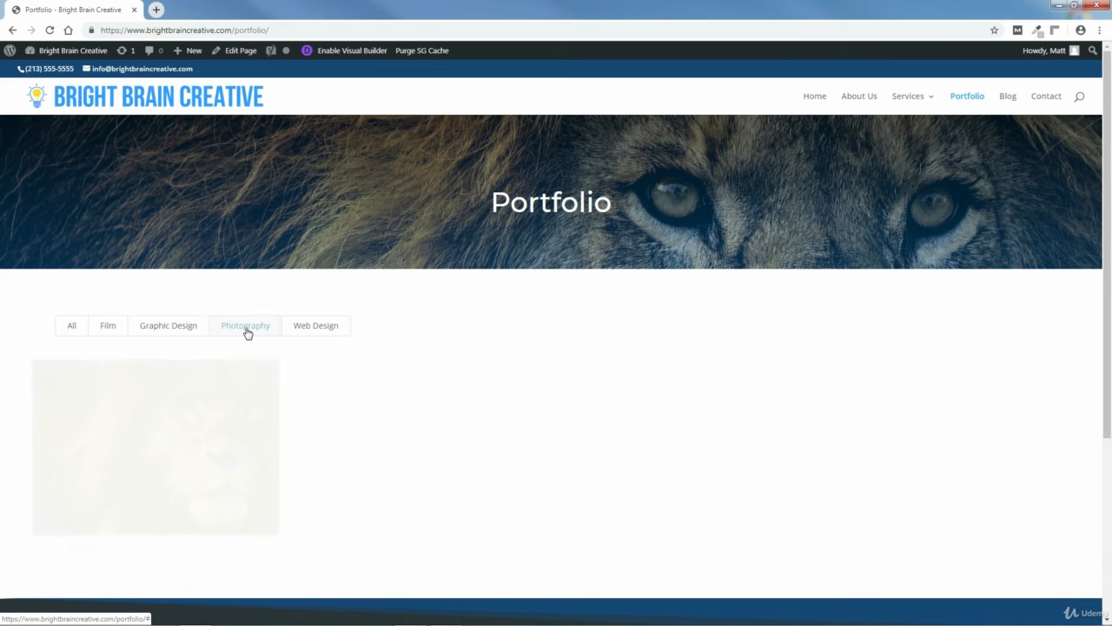
pyautogui.click(313, 330)
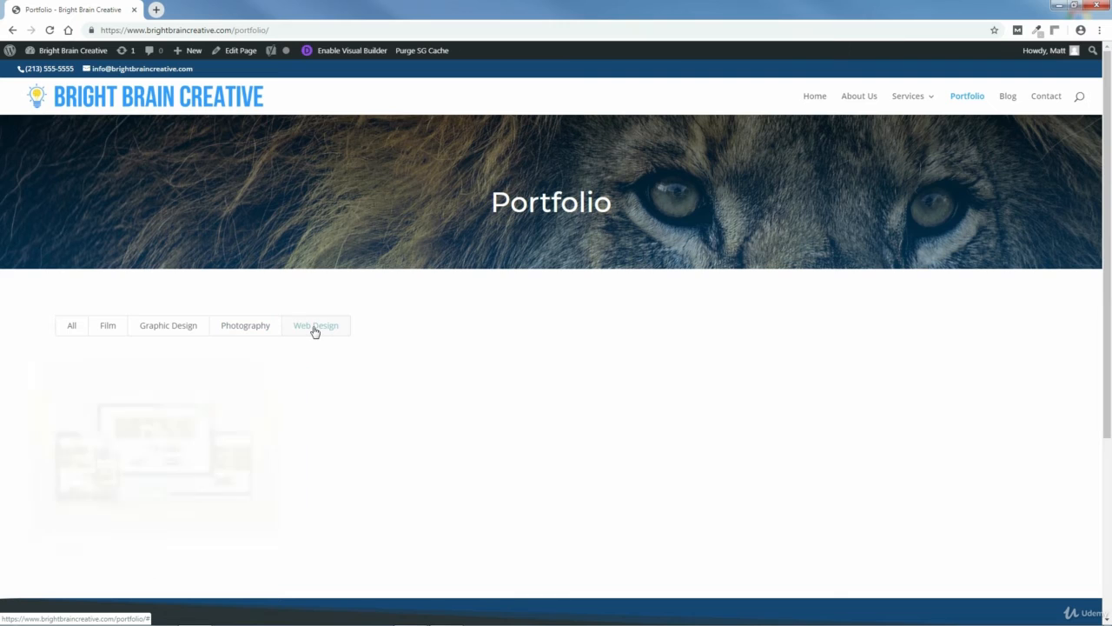
# Step: Filter the portfolio by Graphic Design, view the Polygon Portraits project page, and return to the Portfolio page
pyautogui.click(165, 329)
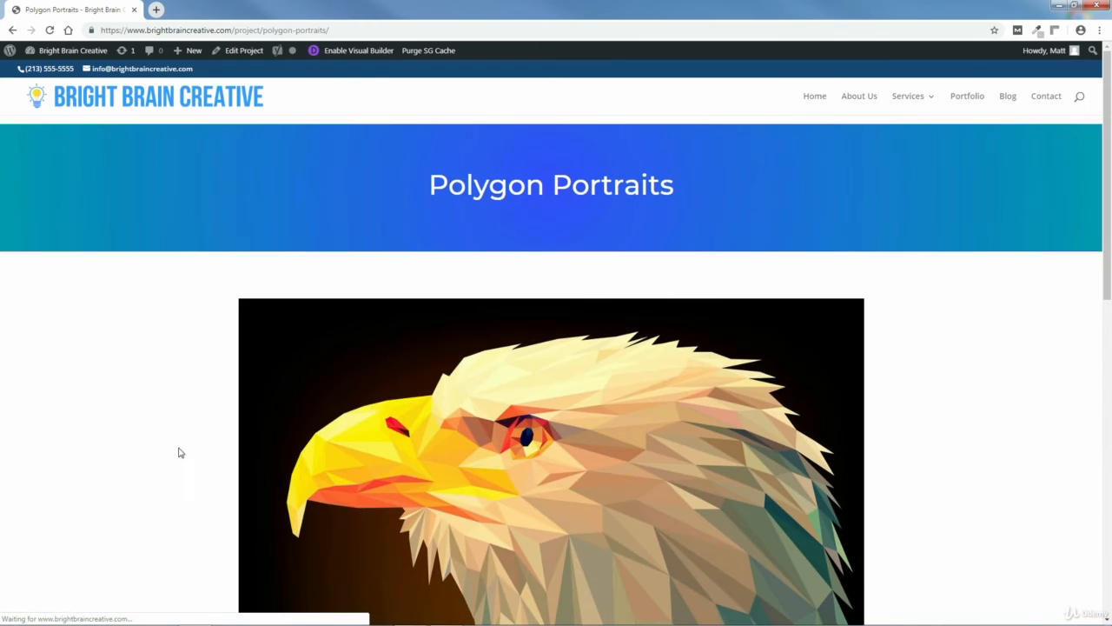
pyautogui.moveTo(1102, 232); pyautogui.dragTo(1099, 151)
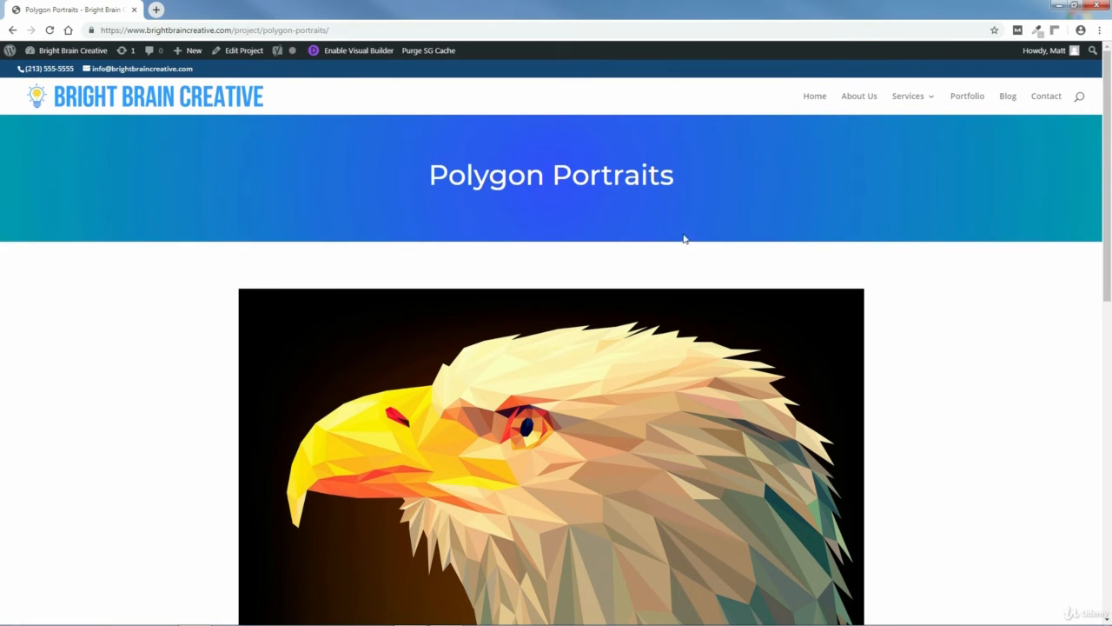
pyautogui.click(12, 30)
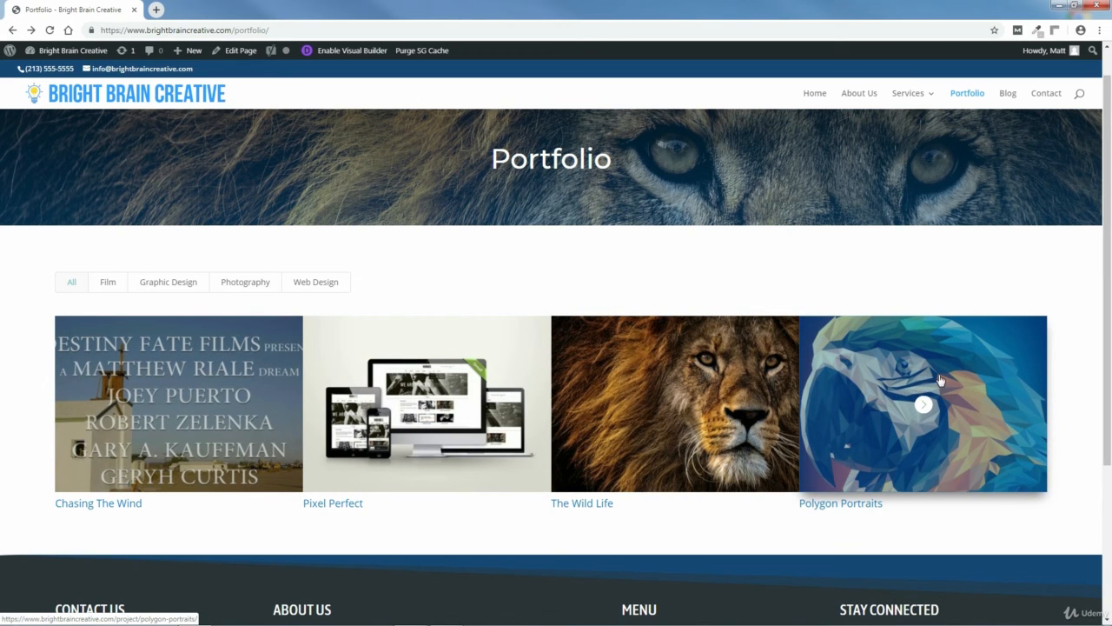
# Step: Open the WordPress dashboard in a separate browser tab placed before the Portfolio page and show all projects
pyautogui.moveTo(53, 51)
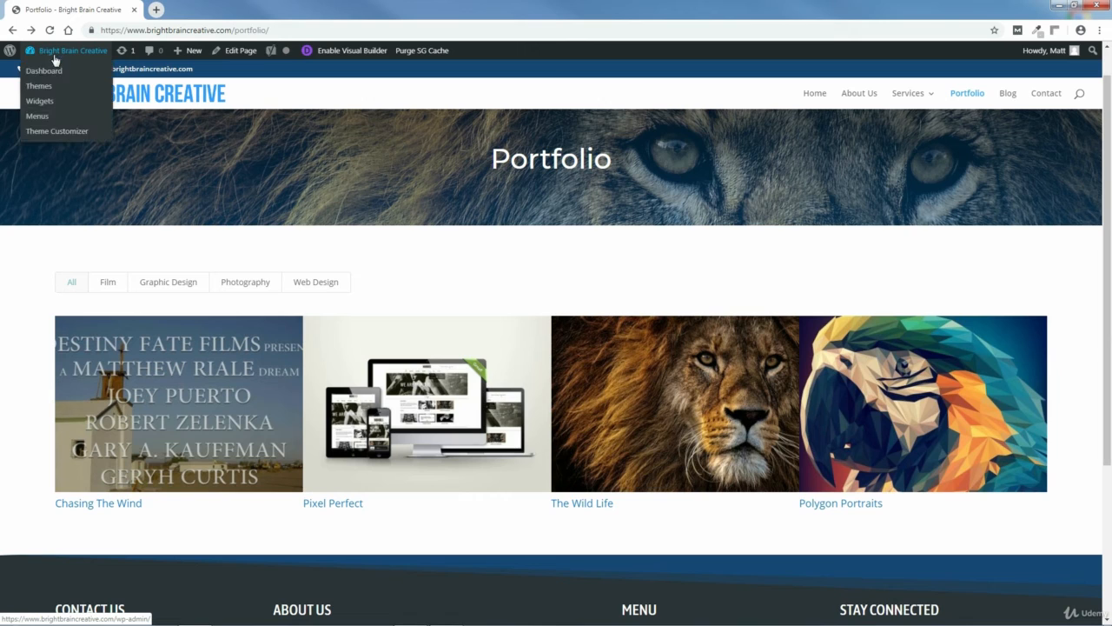
pyautogui.rightClick(47, 77)
pyautogui.click(71, 78)
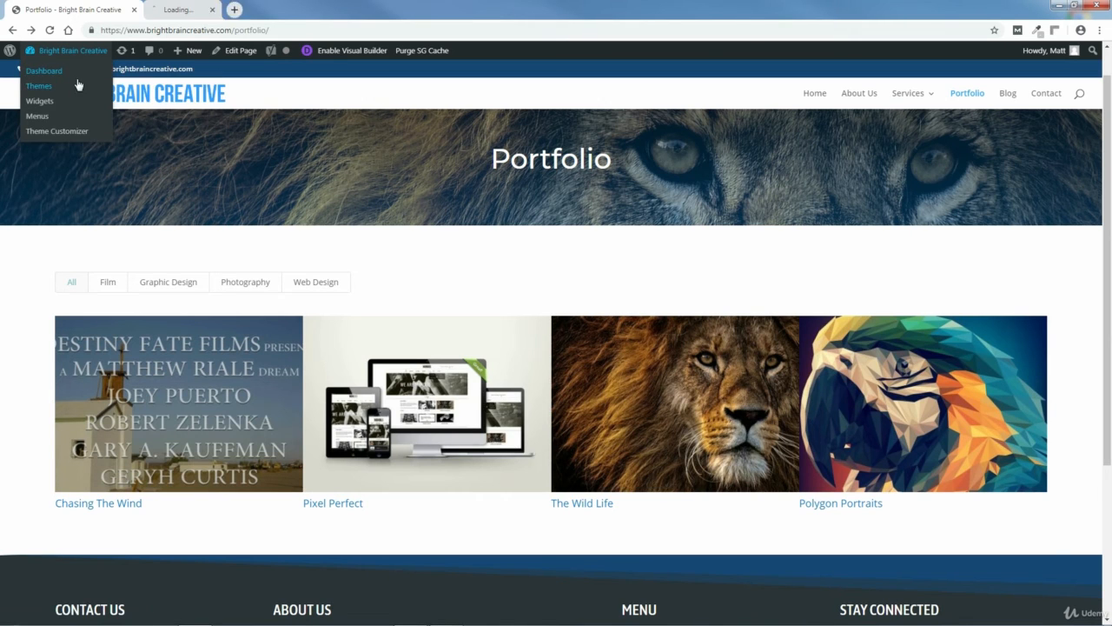
pyautogui.moveTo(211, 10); pyautogui.dragTo(65, 8)
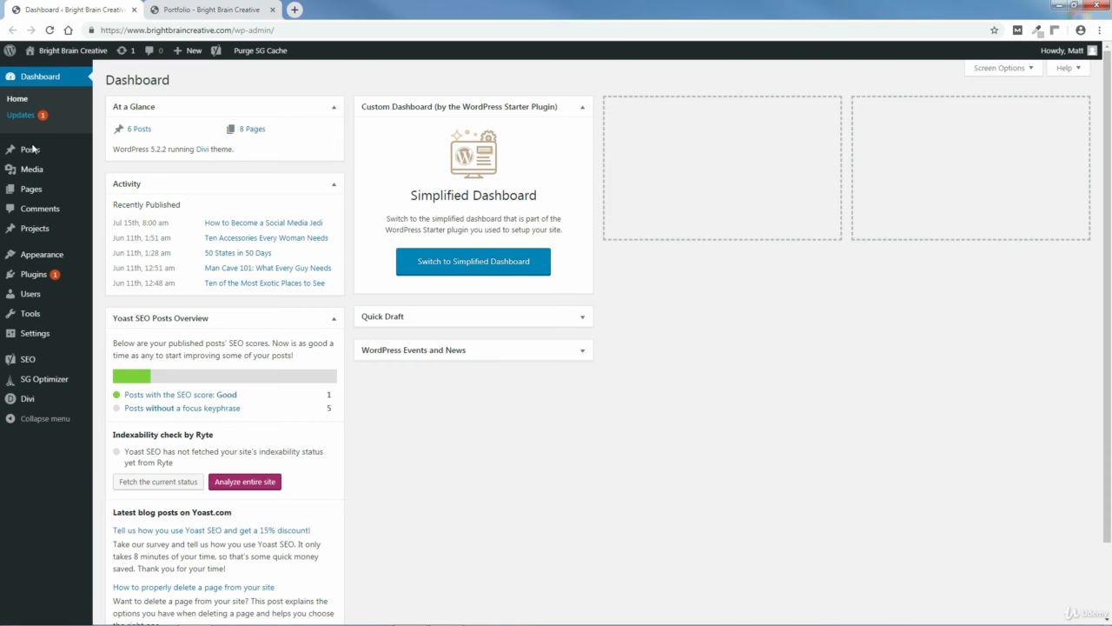
pyautogui.moveTo(36, 229)
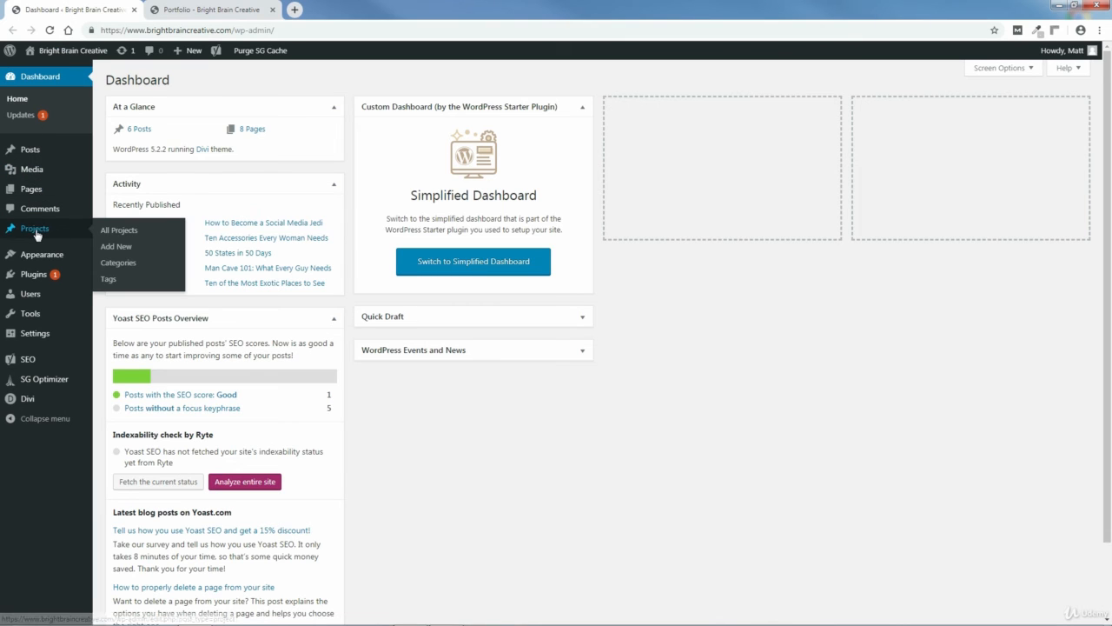
pyautogui.click(120, 231)
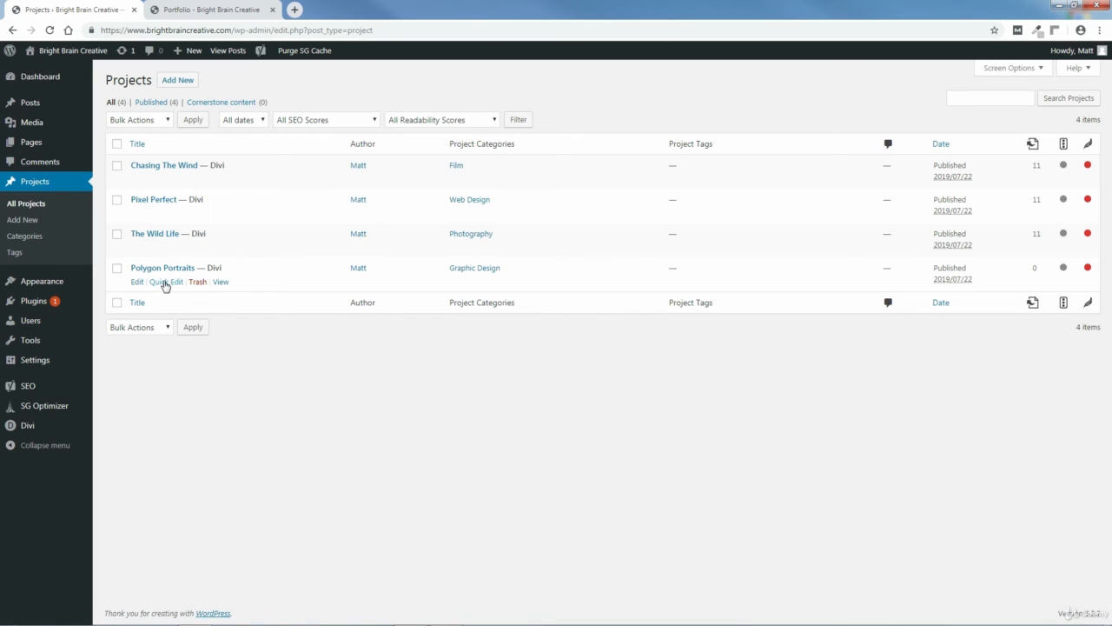
# Step: Check the Polygon Portraits publish time in Quick Edit without changing it, and compare the project order with the live Portfolio page
pyautogui.click(165, 282)
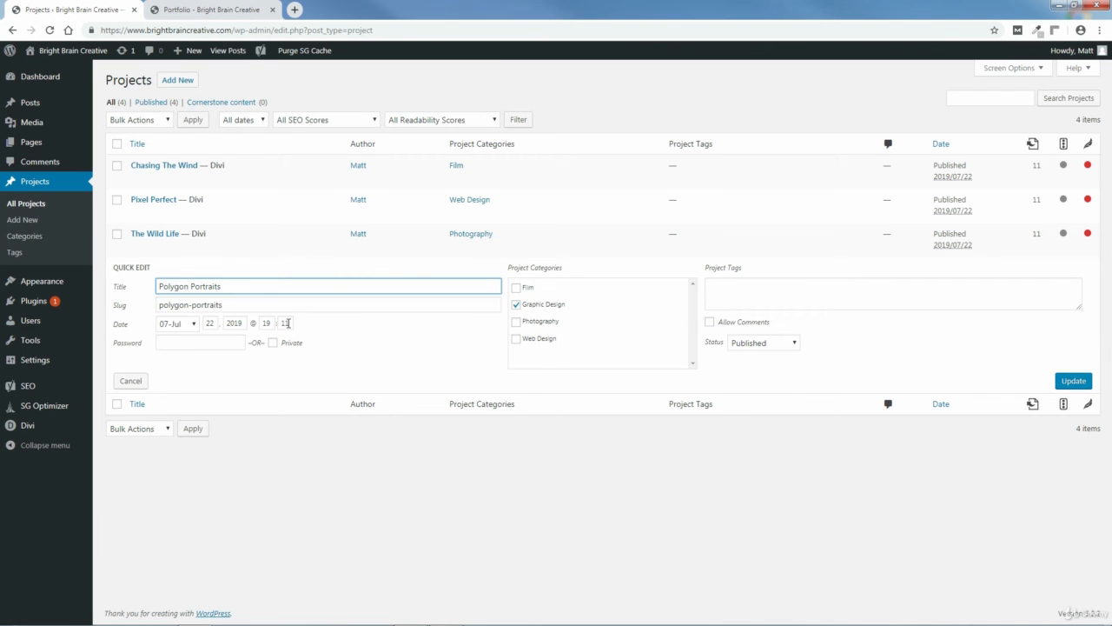
pyautogui.click(198, 9)
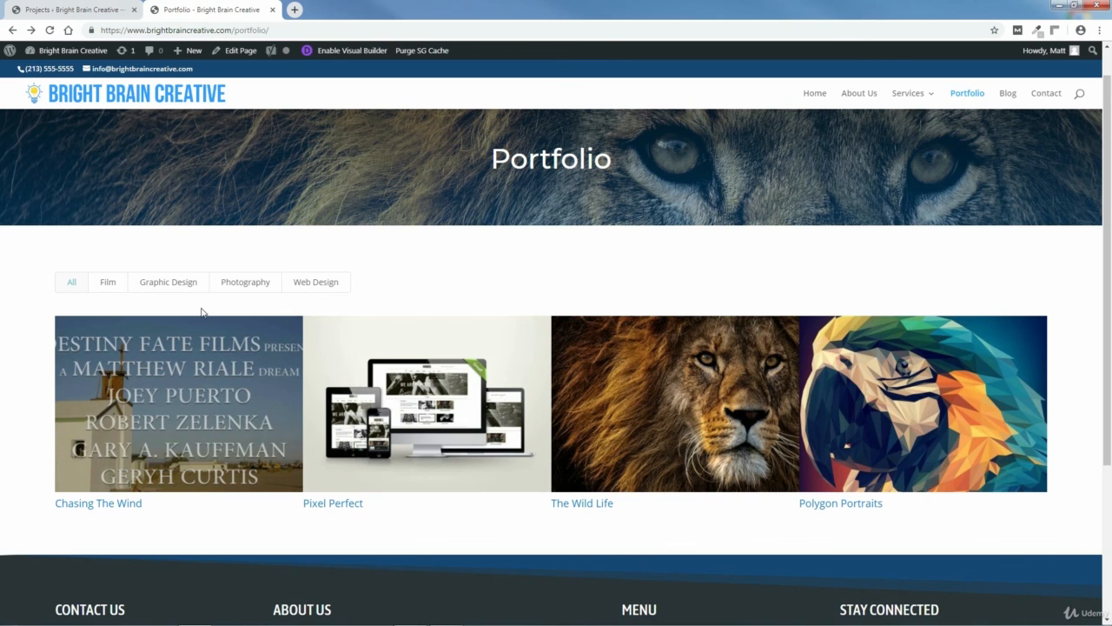
pyautogui.click(52, 10)
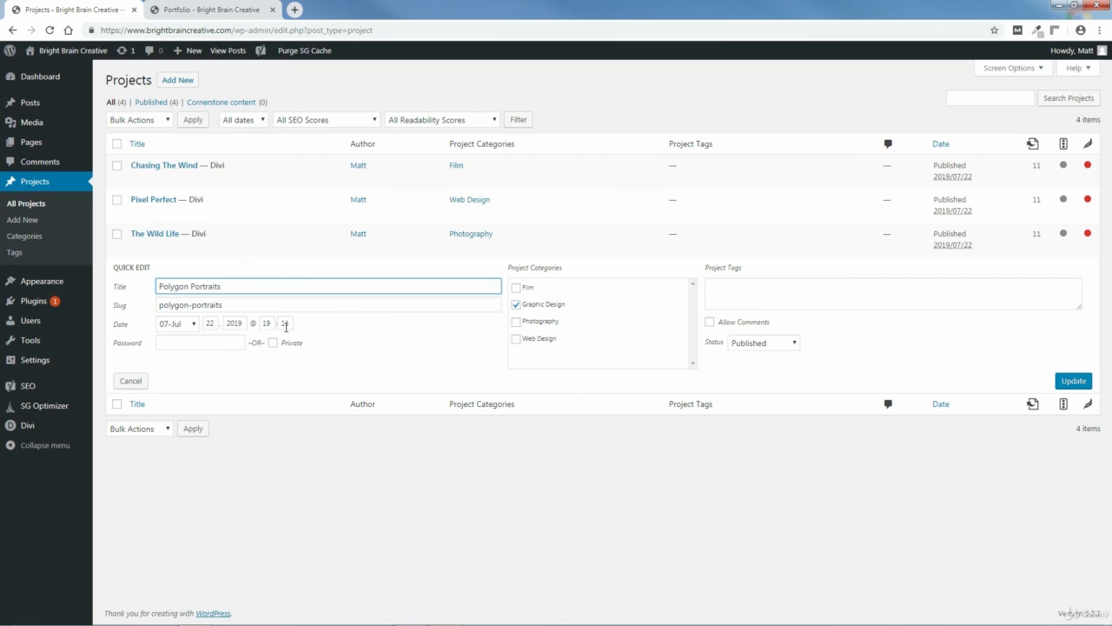
pyautogui.click(130, 381)
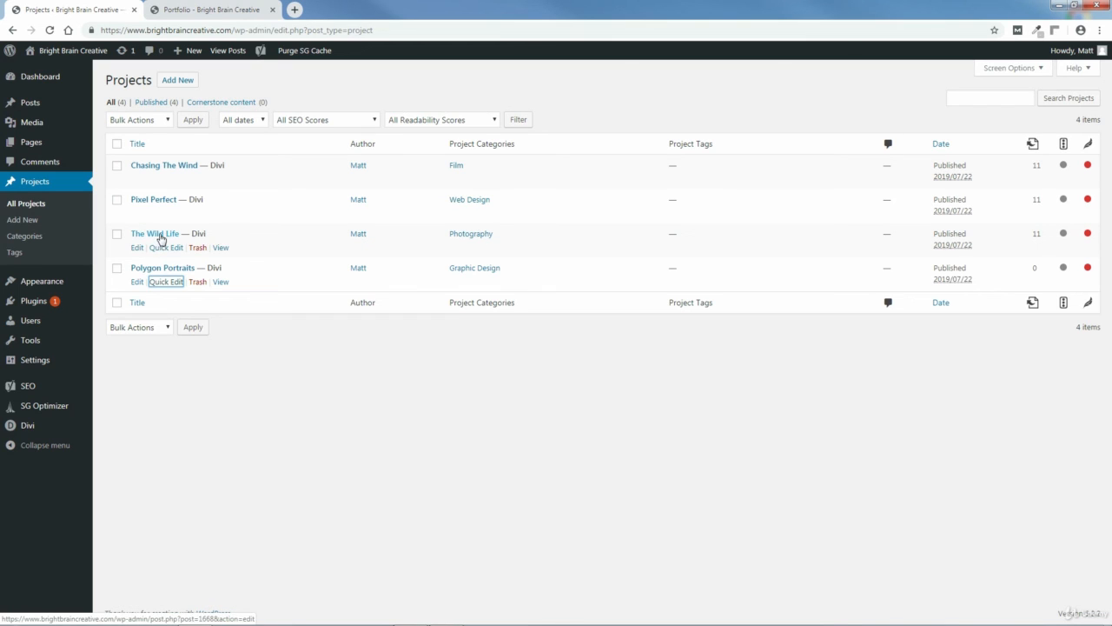
pyautogui.click(193, 8)
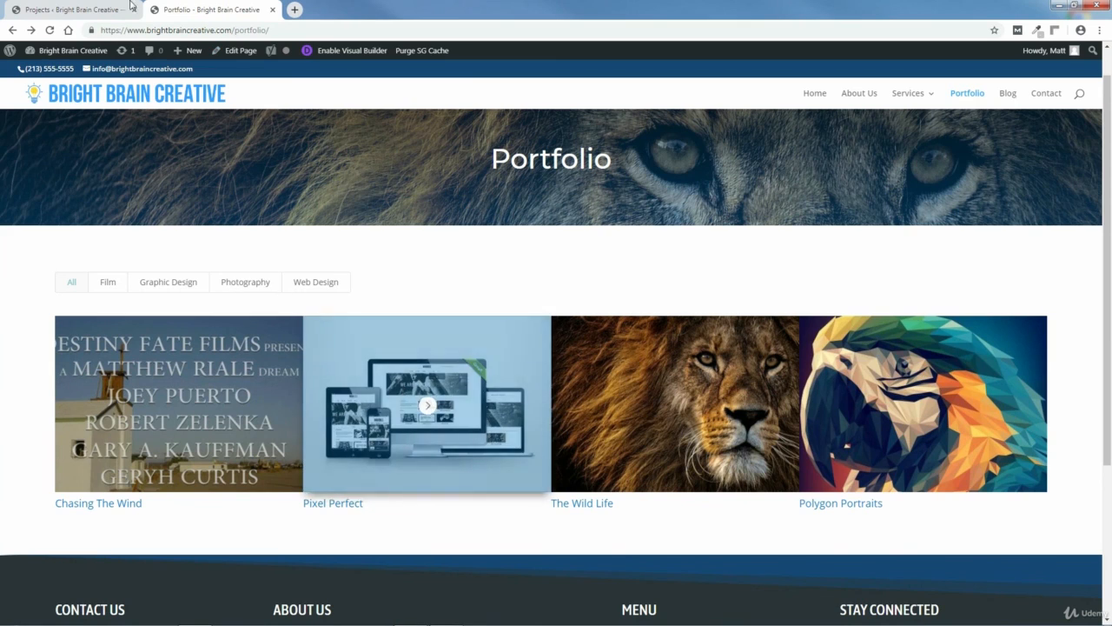
pyautogui.click(70, 9)
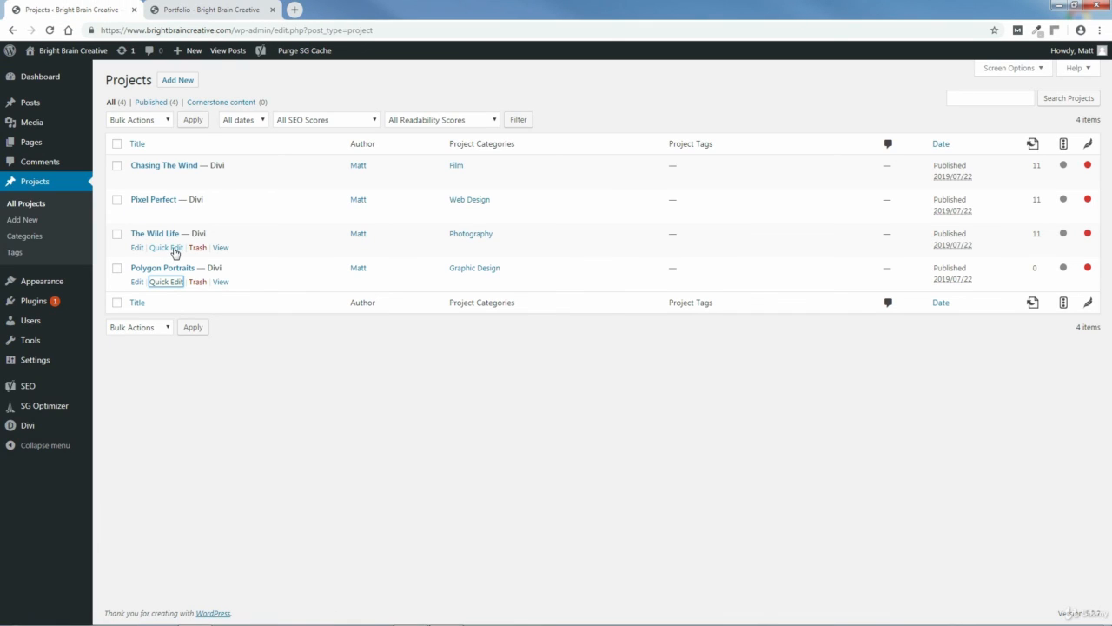
# Step: Quick-edit The Wild Life project, setting its publish time to 19:10, and update it
pyautogui.click(175, 250)
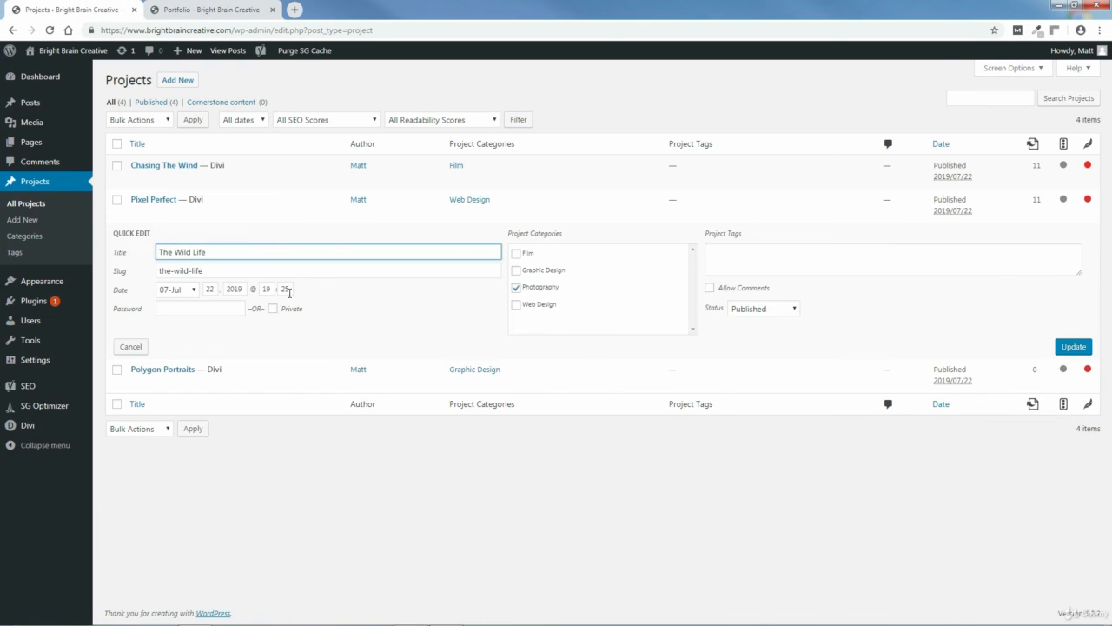
pyautogui.doubleClick(287, 288)
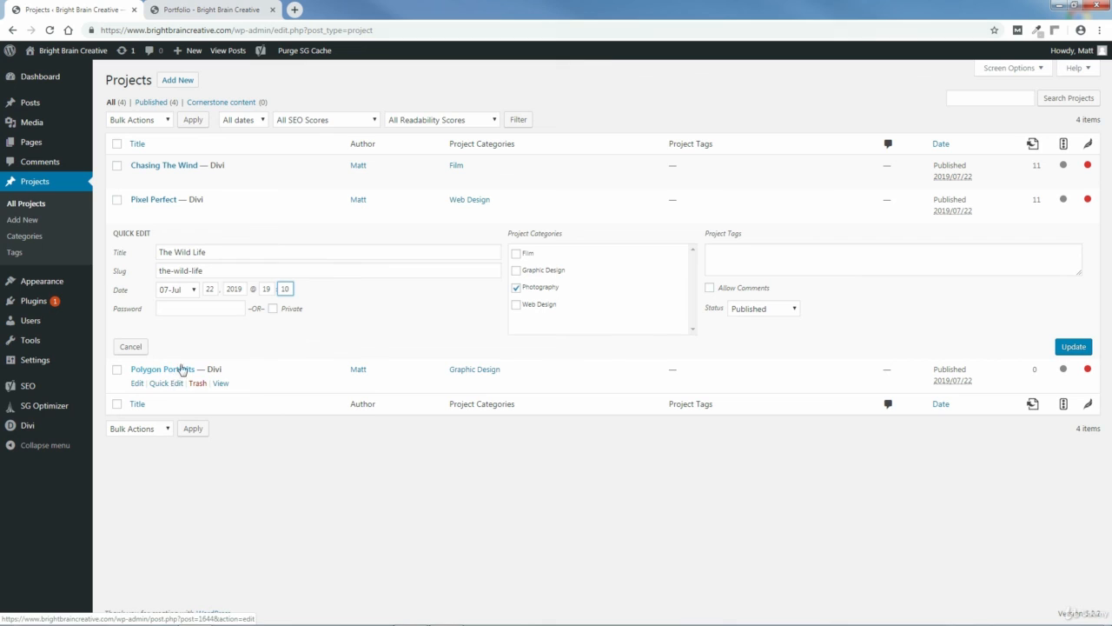
pyautogui.click(1074, 347)
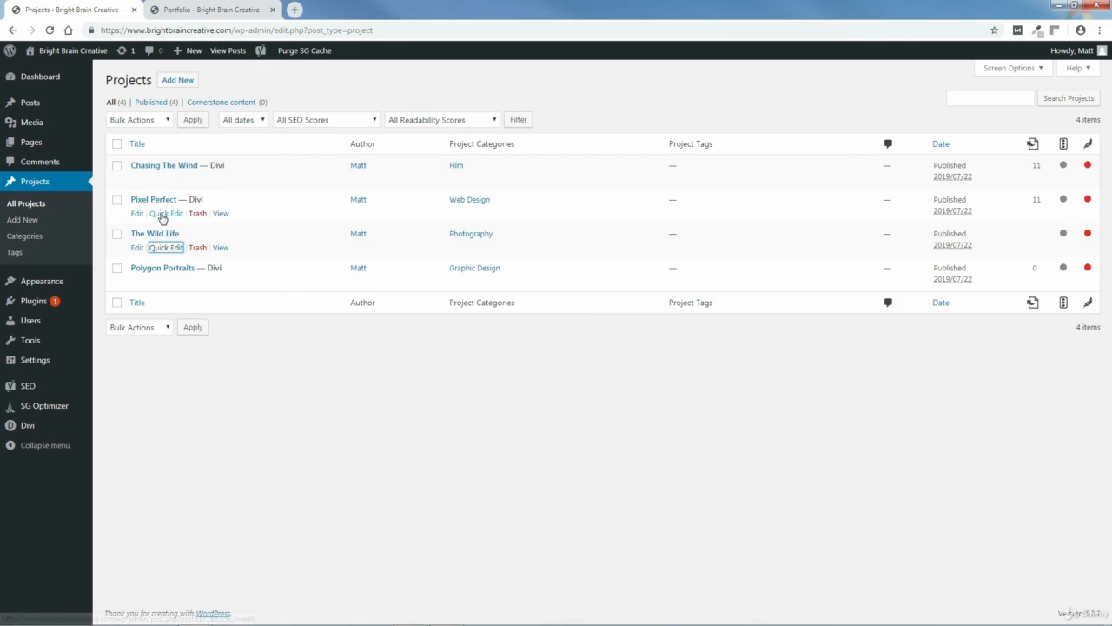
# Step: Quick-edit the Pixel Perfect project, setting its publish time to 19:09, and update it
pyautogui.click(161, 216)
pyautogui.doubleClick(285, 255)
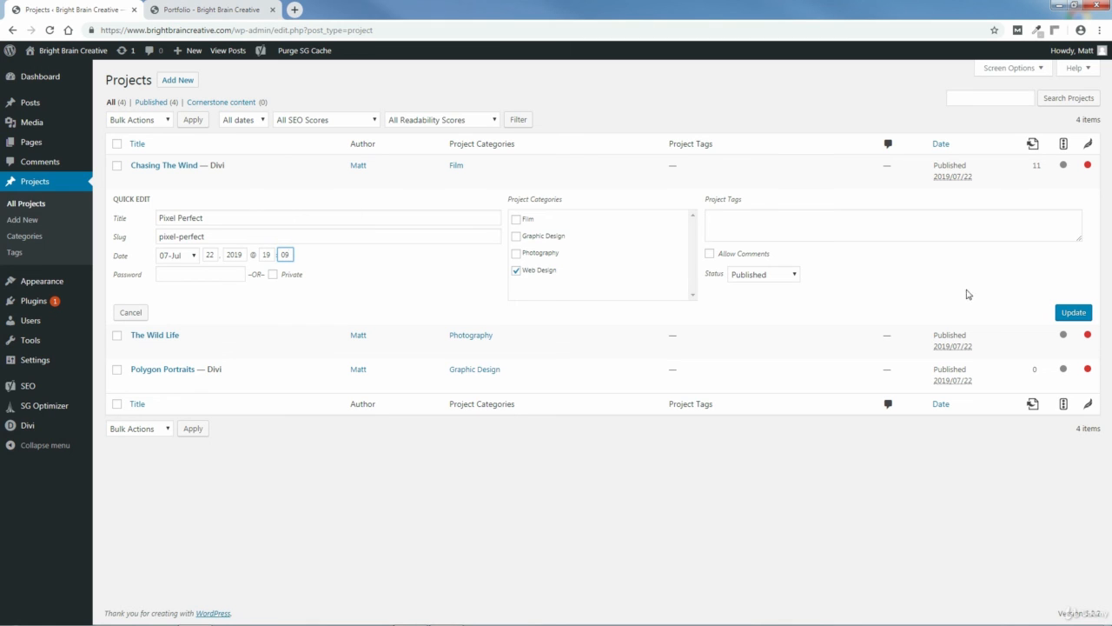
pyautogui.click(1075, 312)
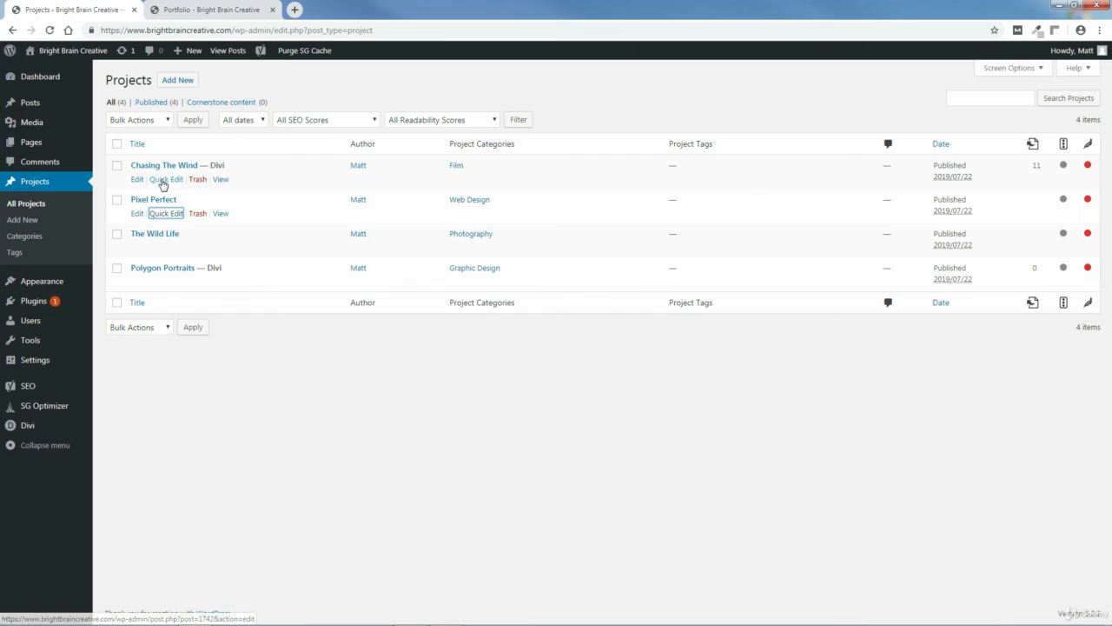
# Step: Quick-edit the Chasing The Wind project, setting its publish time to 19:08, and update it
pyautogui.click(162, 179)
pyautogui.doubleClick(286, 220)
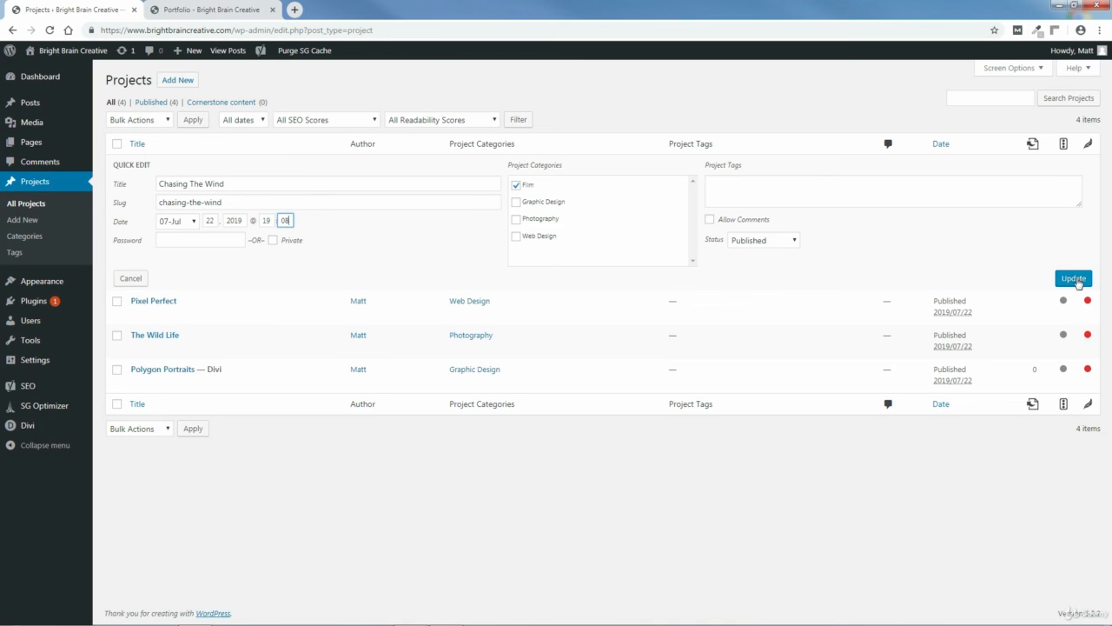
pyautogui.click(1075, 279)
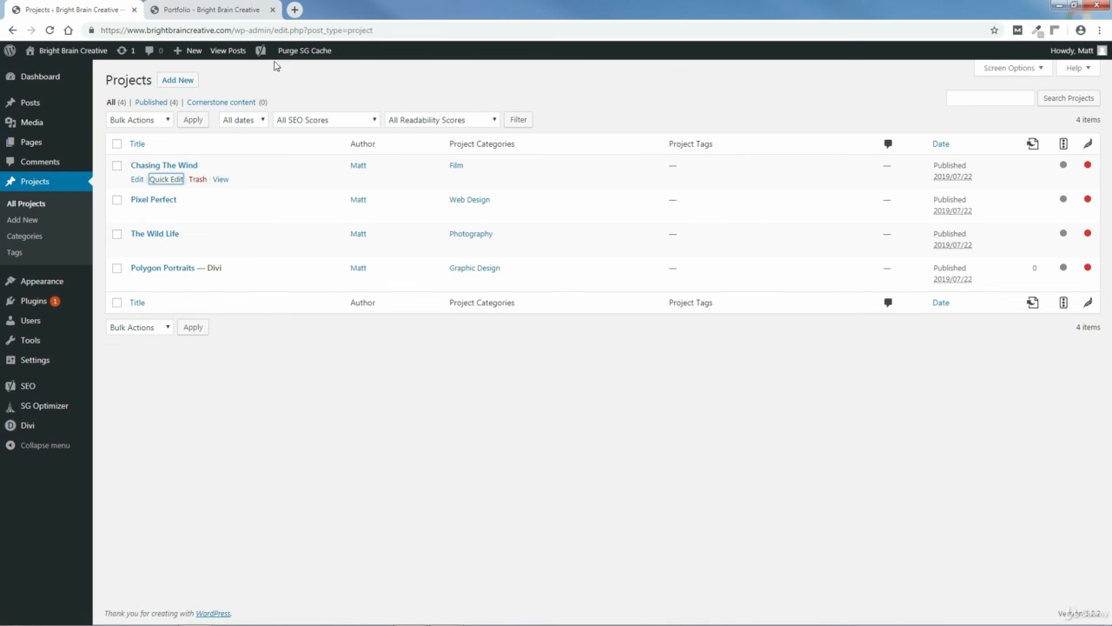
# Step: Reload the live Portfolio page and check the order of the project thumbnails
pyautogui.click(205, 10)
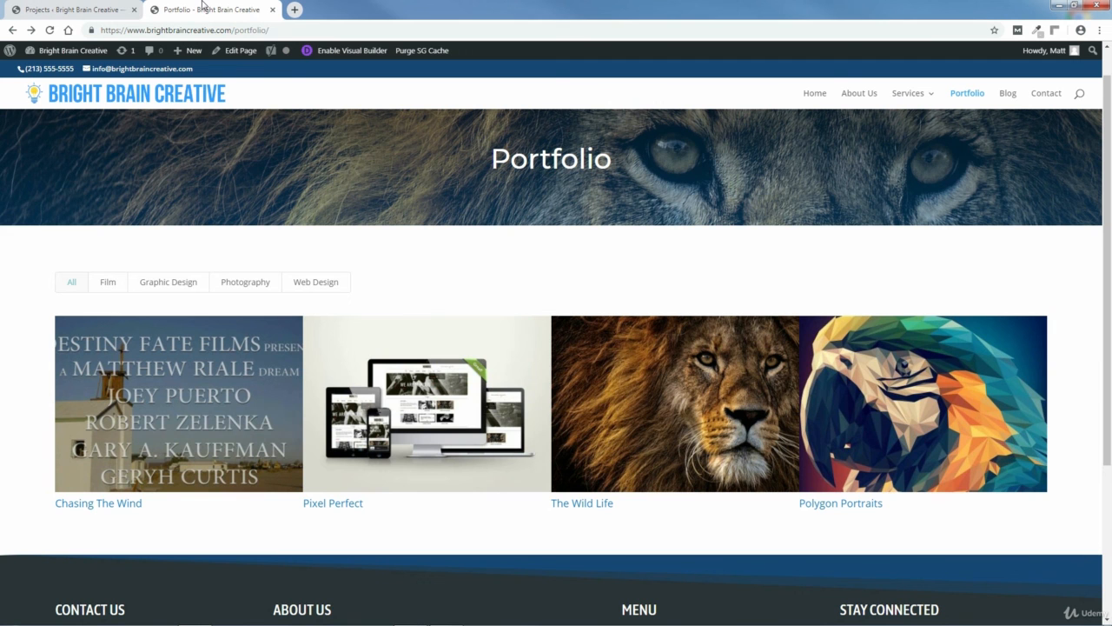
pyautogui.click(50, 31)
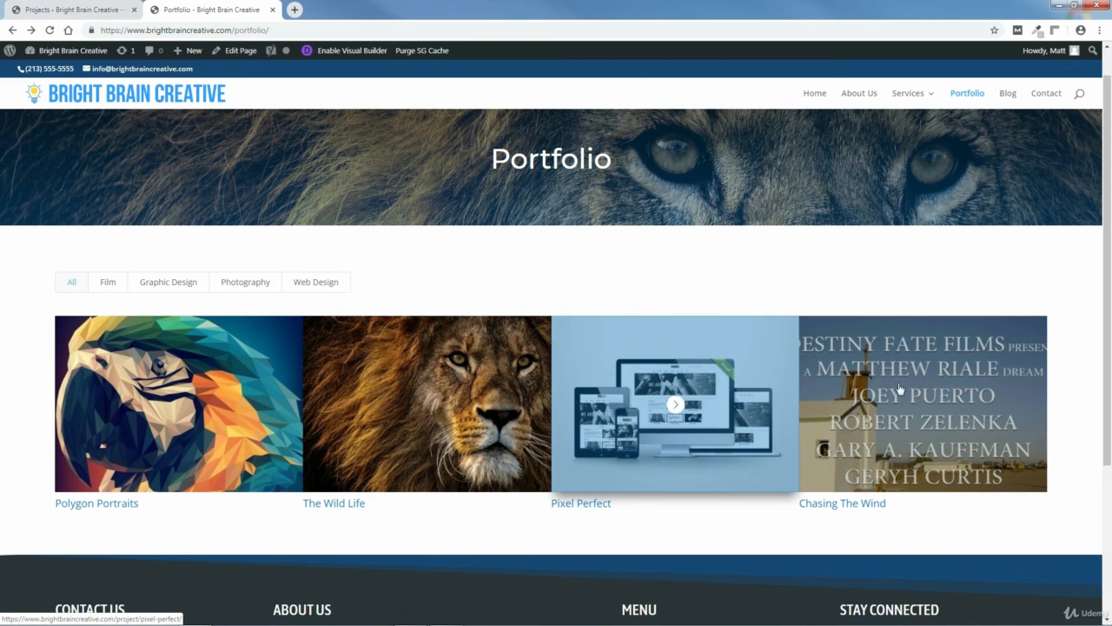
pyautogui.scroll(1, 1109, 356)
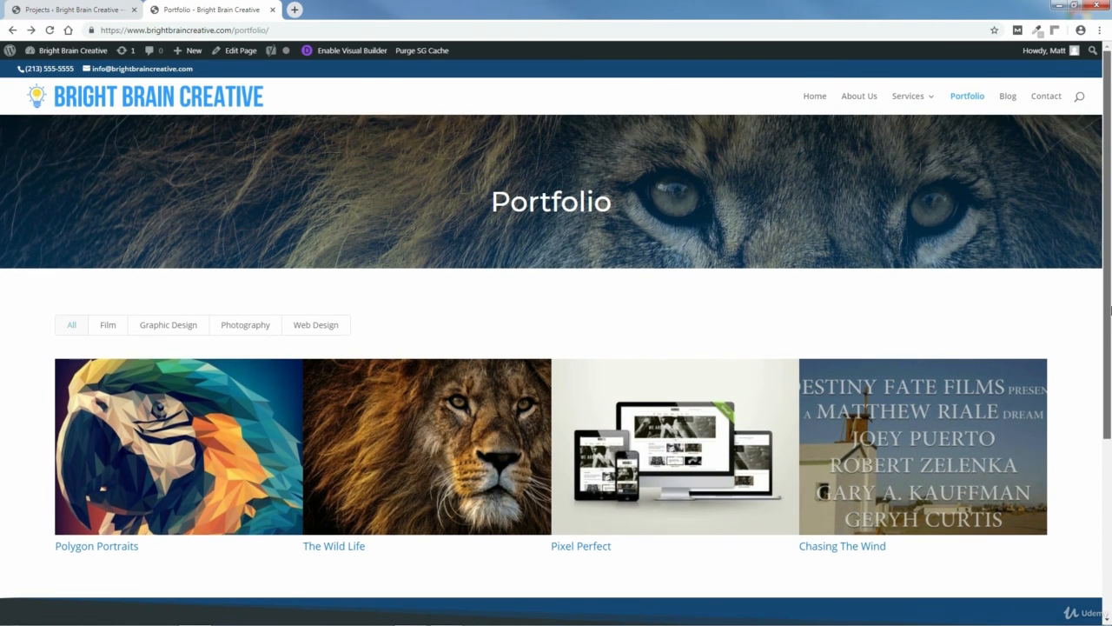